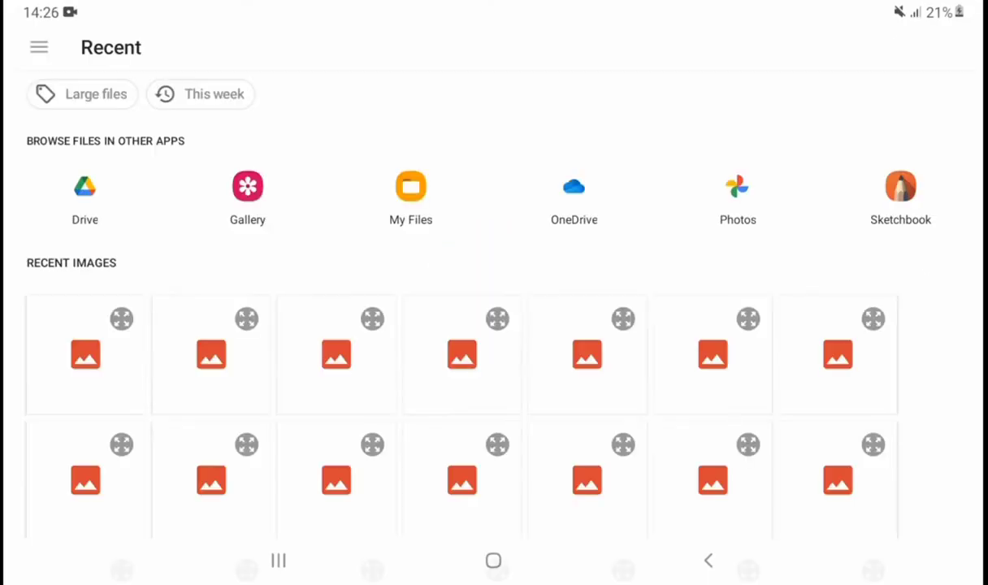
Import the Superman T-shirt photo from Recent images onto the SketchBook canvas
left_click(89, 370)
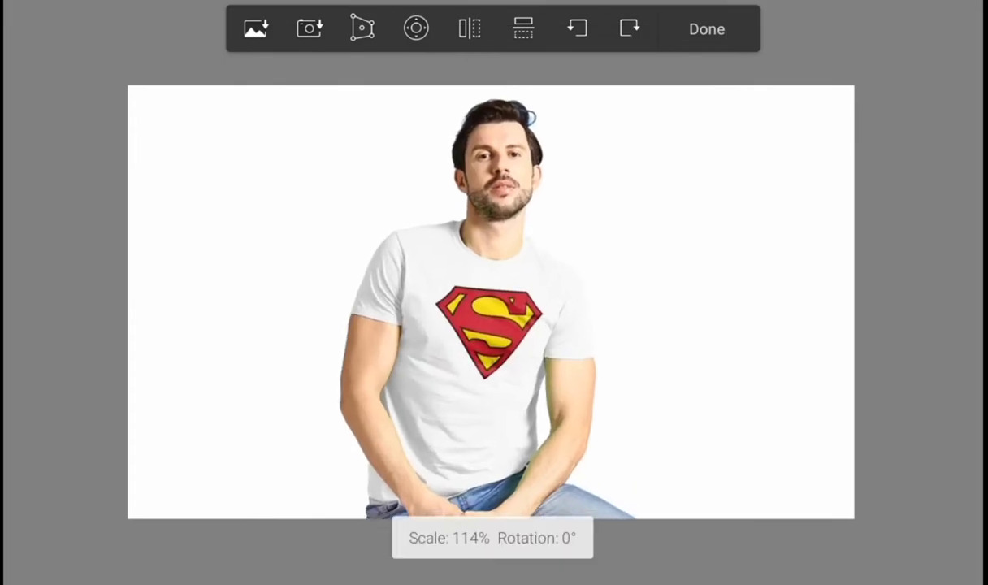
Scale the photo to 118%, rotate it 90°, commit it, and turn the view upright
mouse_move(484, 317)
left_mouse_down()
mouse_move(508, 337)
mouse_move(533, 300)
mouse_move(596, 298)
mouse_move(605, 325)
left_mouse_up()
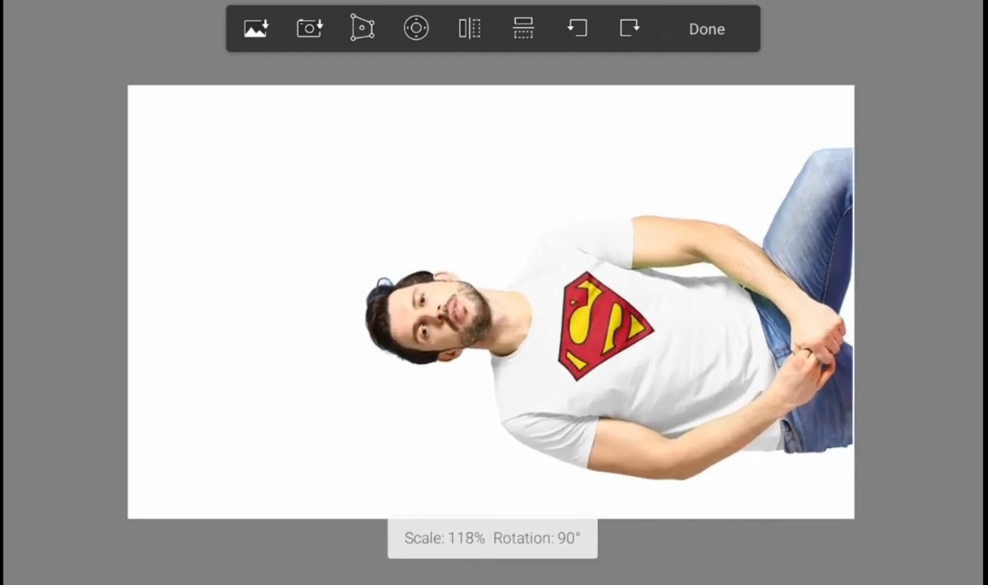
left_click(707, 28)
left_click_drag(520, 309, 500, 292)
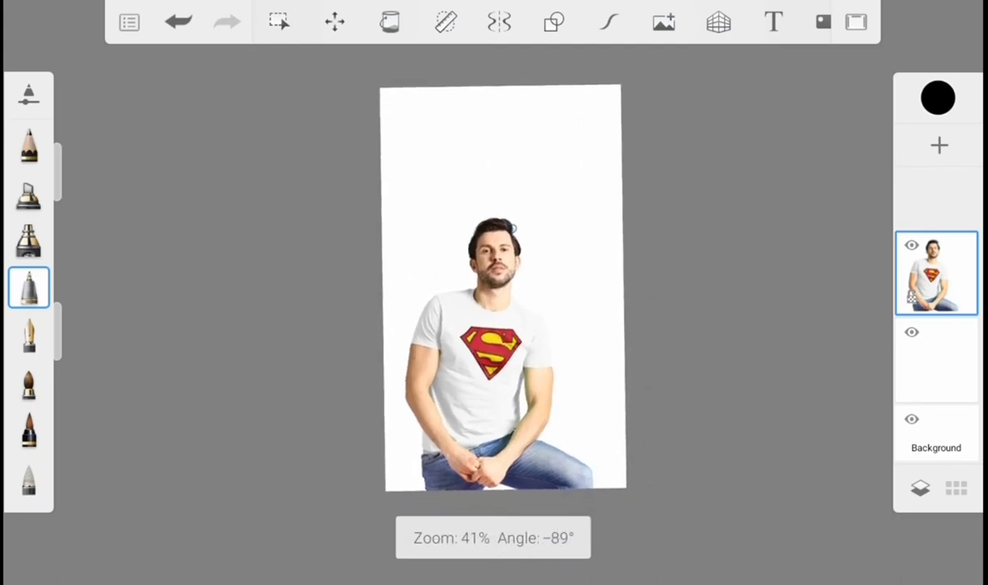
Fade the photo layer to 37% opacity and select the empty tracing layer
left_click(936, 274)
left_click(936, 360)
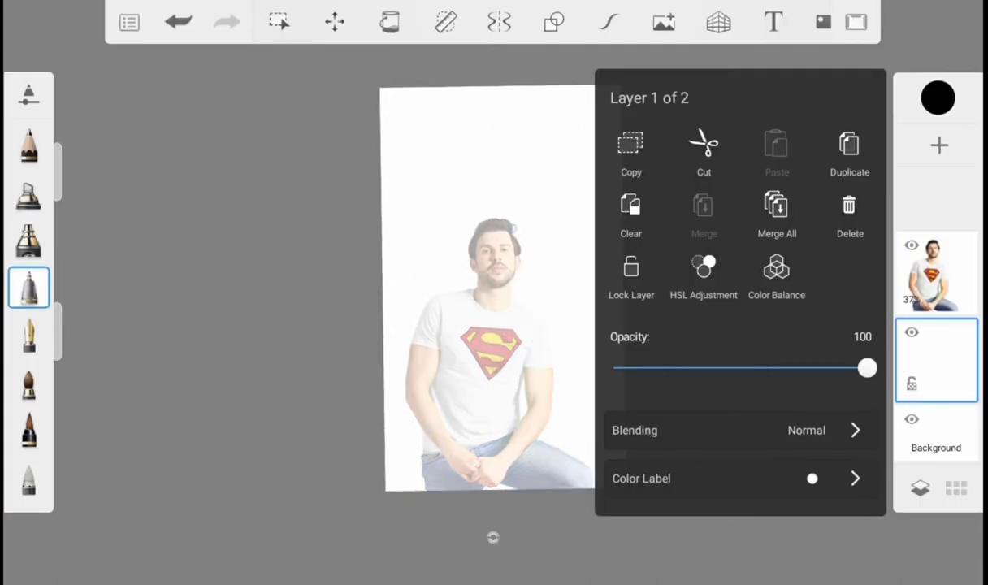
left_click(244, 325)
Zoom in on the head and set the brush size to 1.6
left_click_drag(488, 309, 521, 342)
left_click_drag(569, 398, 593, 341)
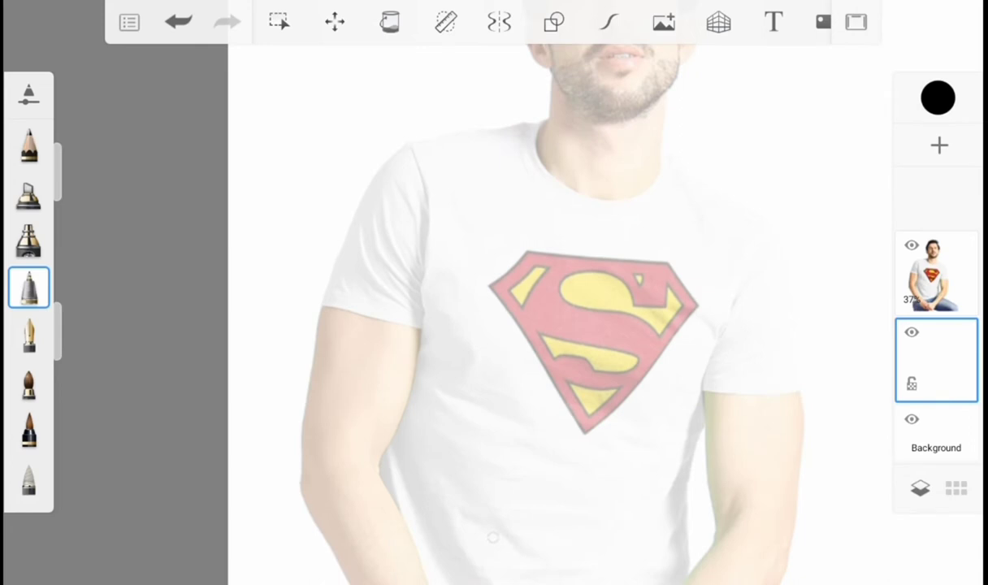
left_click_drag(593, 341, 585, 358)
mouse_move(57, 171)
left_mouse_down()
mouse_move(70, 171)
mouse_move(71, 213)
left_mouse_up()
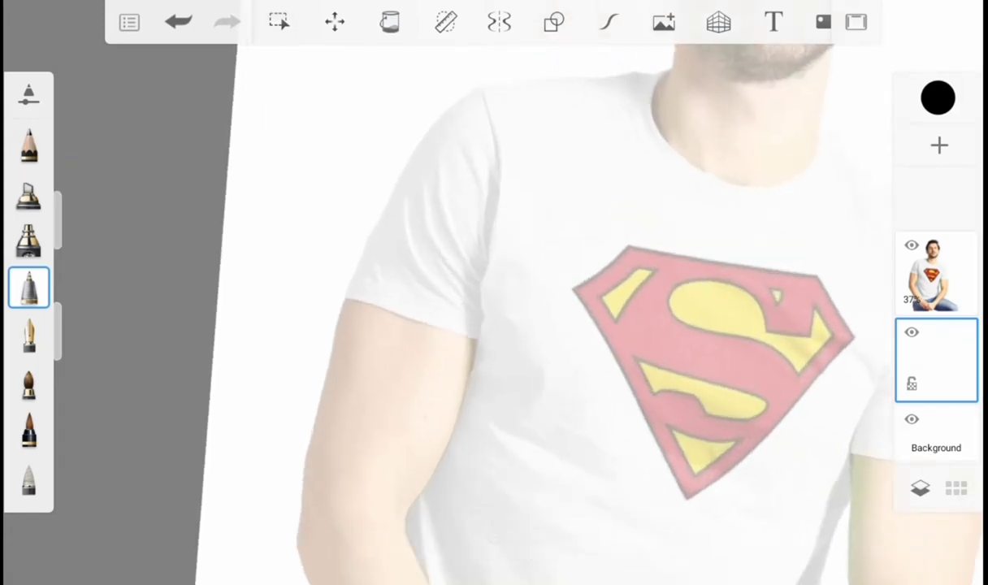
scroll(520, 325, "up", 5)
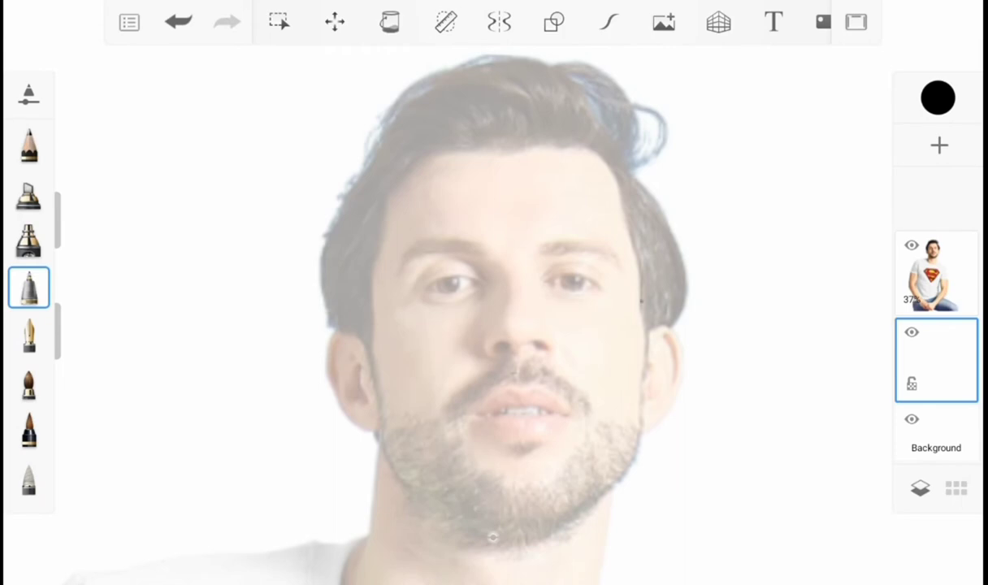
Trace the jaw and face outline and the hair outline in black, redrawing the first hair stroke
left_click_drag(526, 540, 380, 443)
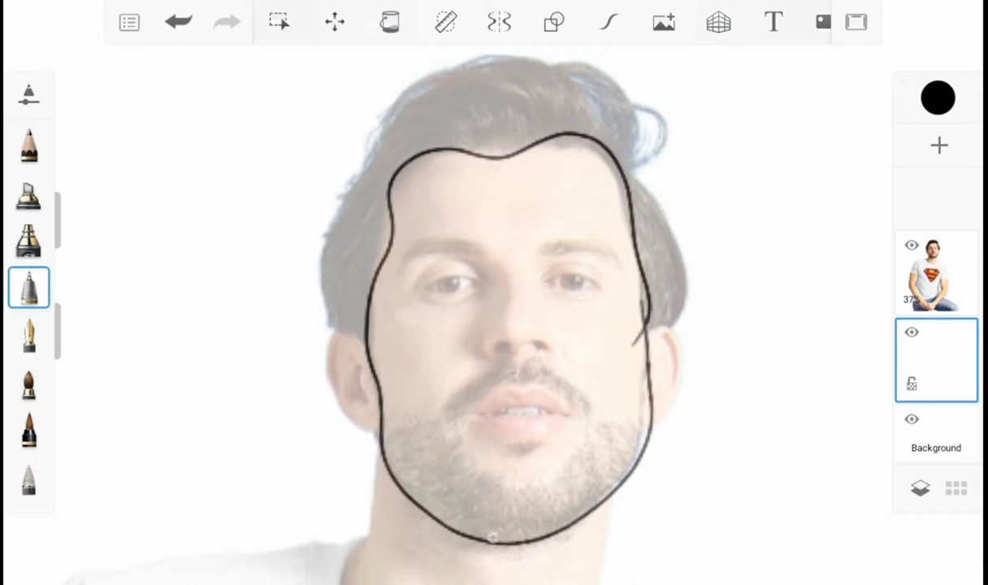
mouse_move(687, 245)
left_mouse_down()
mouse_move(597, 65)
mouse_move(333, 207)
left_mouse_up()
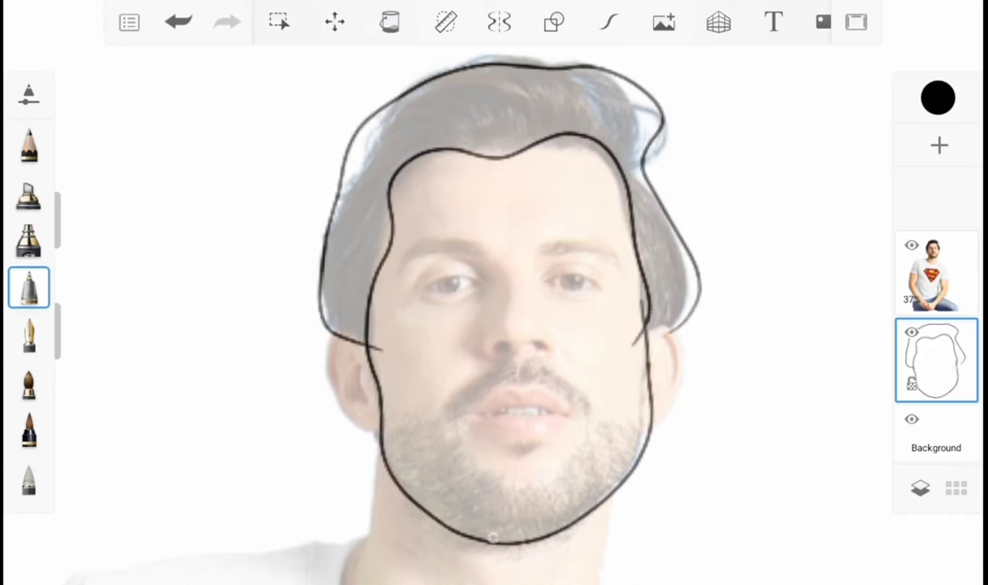
key("ctrl+z")
scroll(487, 325, "up", 3)
mouse_move(711, 451)
left_mouse_down()
mouse_move(663, 232)
mouse_move(585, 102)
mouse_move(360, 114)
mouse_move(255, 337)
mouse_move(283, 474)
left_mouse_up()
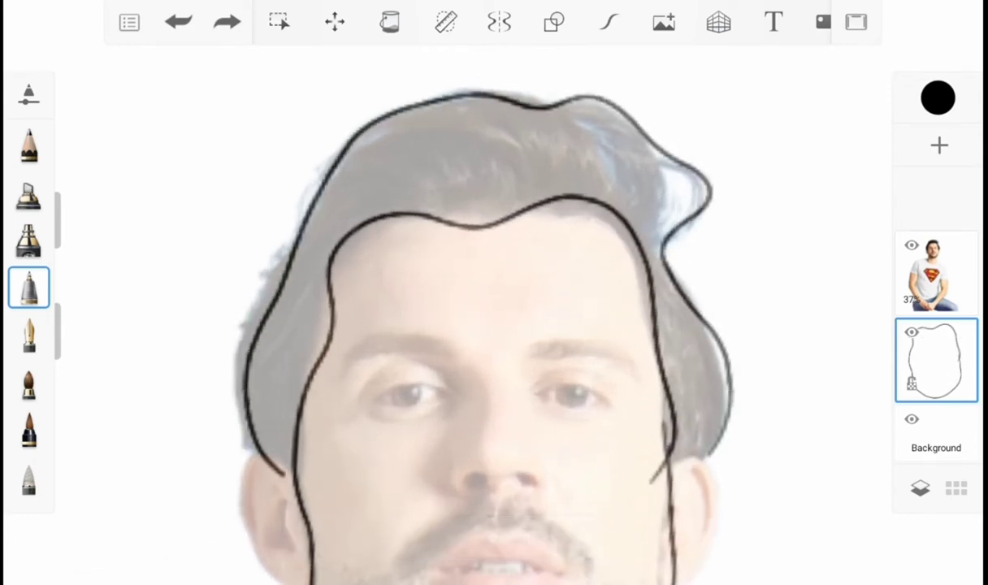
scroll(28, 309, "down", 5)
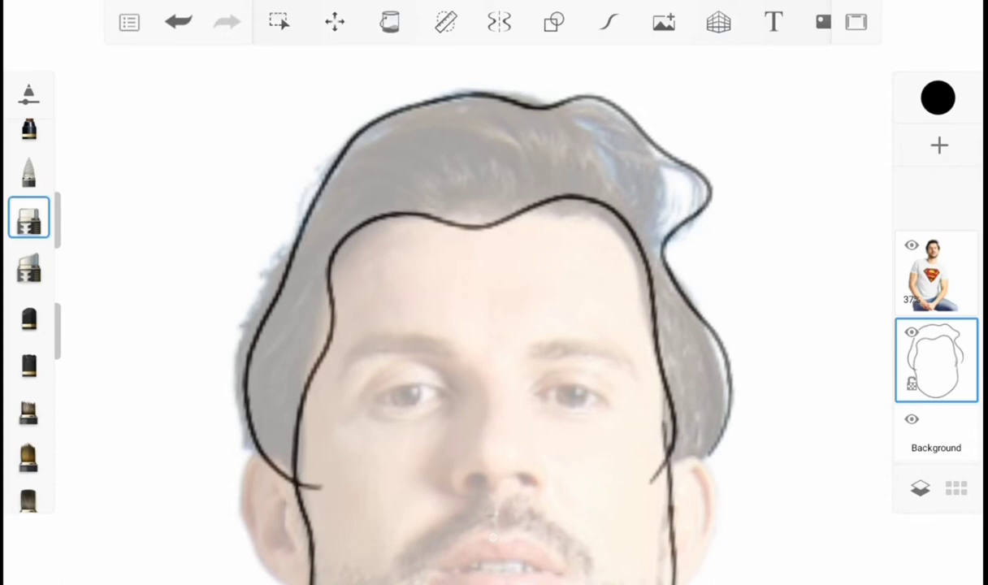
Restore the hair stroke and switch to an eraser brush at size 6.2
scroll(366, 325, "up", 5)
left_click(178, 22)
left_click(29, 268)
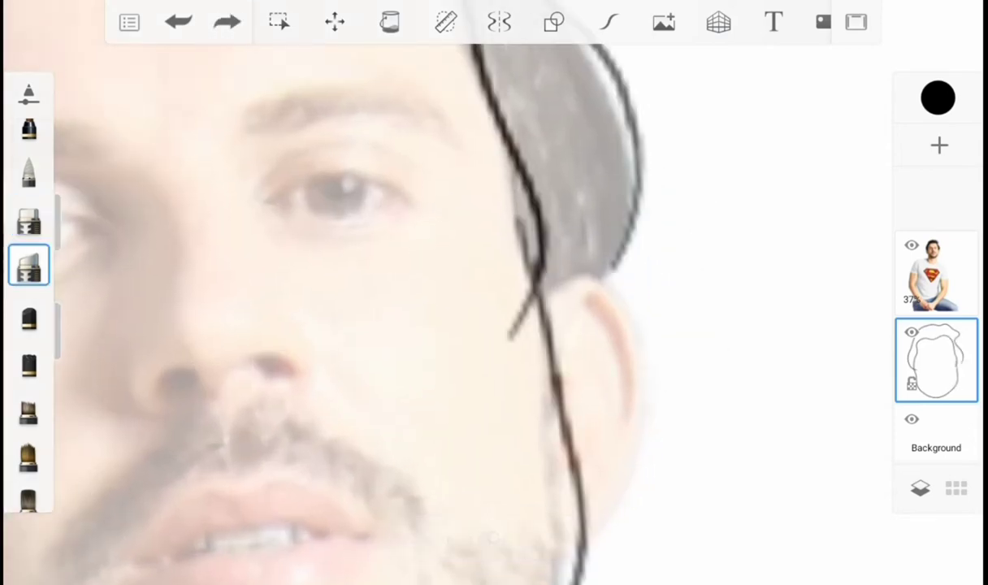
left_click(28, 218)
mouse_move(69, 122)
left_mouse_down()
mouse_move(69, 254)
mouse_move(69, 163)
mouse_move(69, 211)
left_mouse_up()
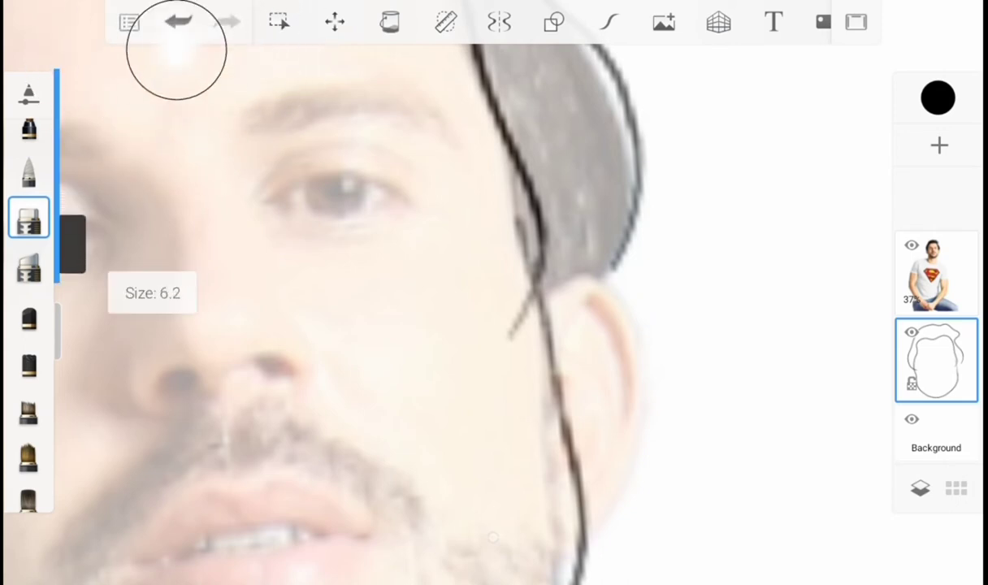
left_click(29, 269)
Erase the stray line and rough hair stretch, then redraw the hair edge with the pen
left_click_drag(532, 280, 512, 337)
left_click_drag(505, 130, 541, 239)
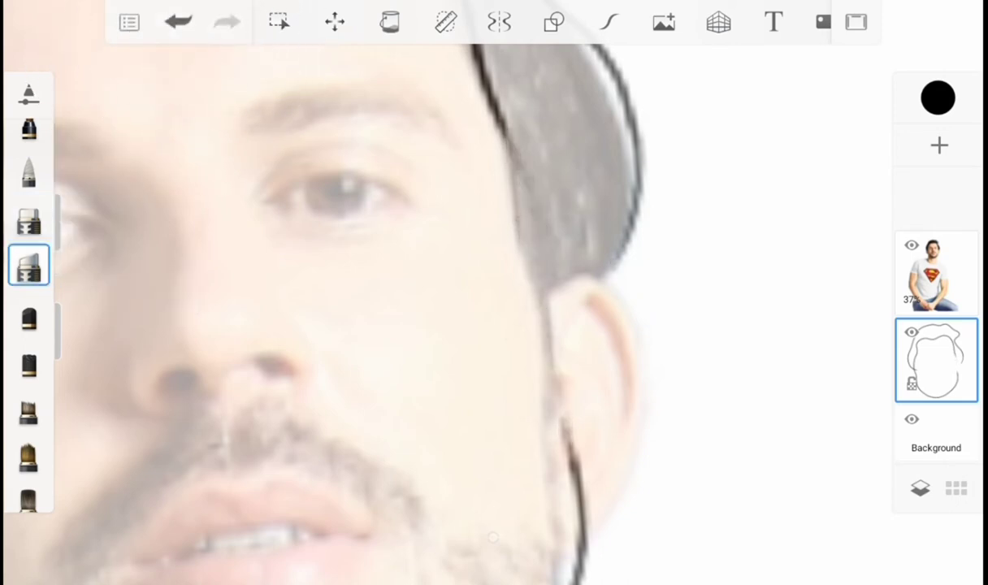
scroll(29, 309, "up", 5)
left_click(29, 289)
left_click_drag(474, 105, 569, 408)
scroll(326, 325, "down", 3)
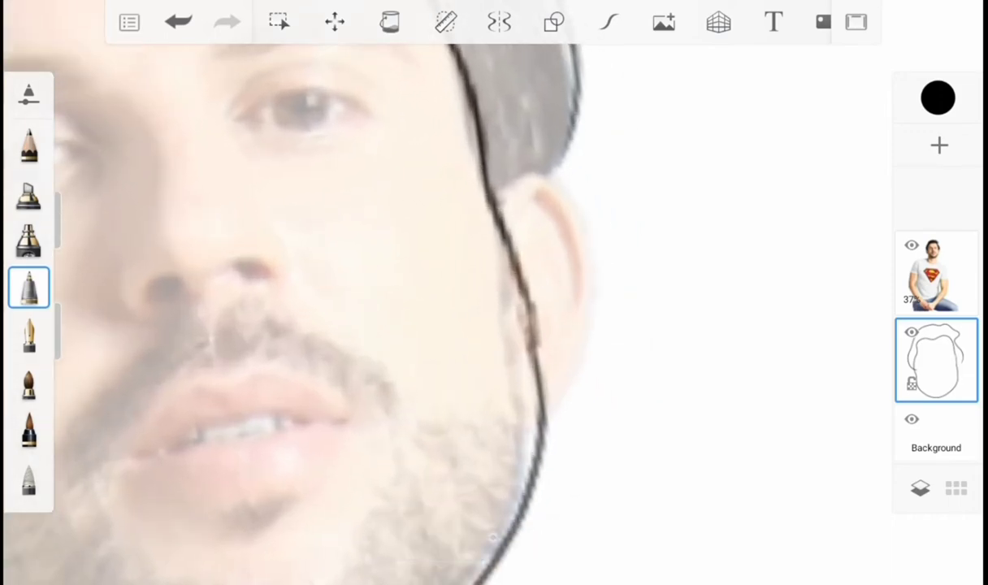
Outline the ears on both sides of the face
mouse_move(502, 199)
left_mouse_down()
mouse_move(564, 317)
mouse_move(538, 422)
left_mouse_up()
scroll(487, 325, "up", 3)
scroll(488, 325, "down", 3)
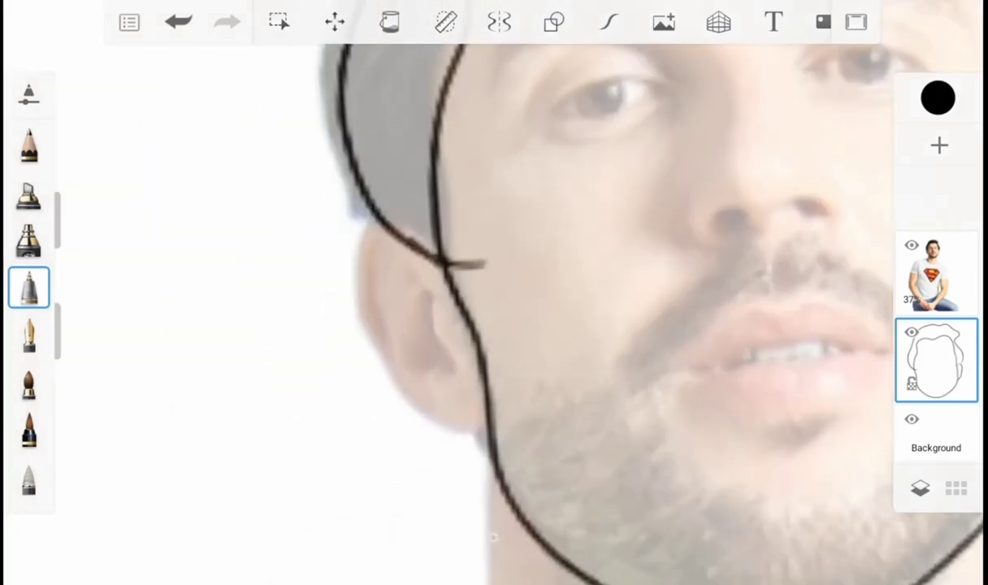
left_click_drag(443, 261, 447, 439)
scroll(29, 309, "down", 3)
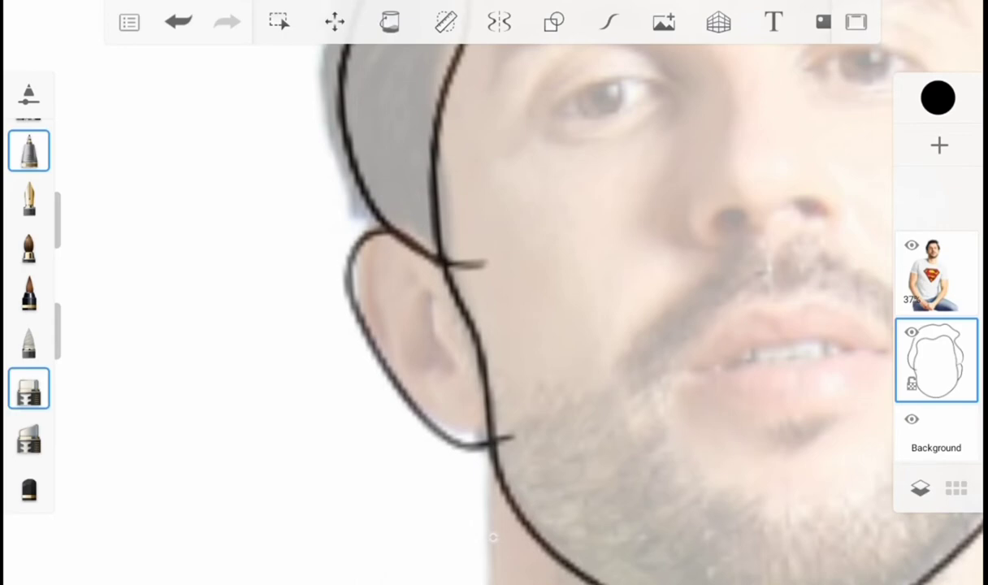
scroll(406, 285, "down", 5)
scroll(406, 284, "up", 2)
scroll(406, 309, "down", 5)
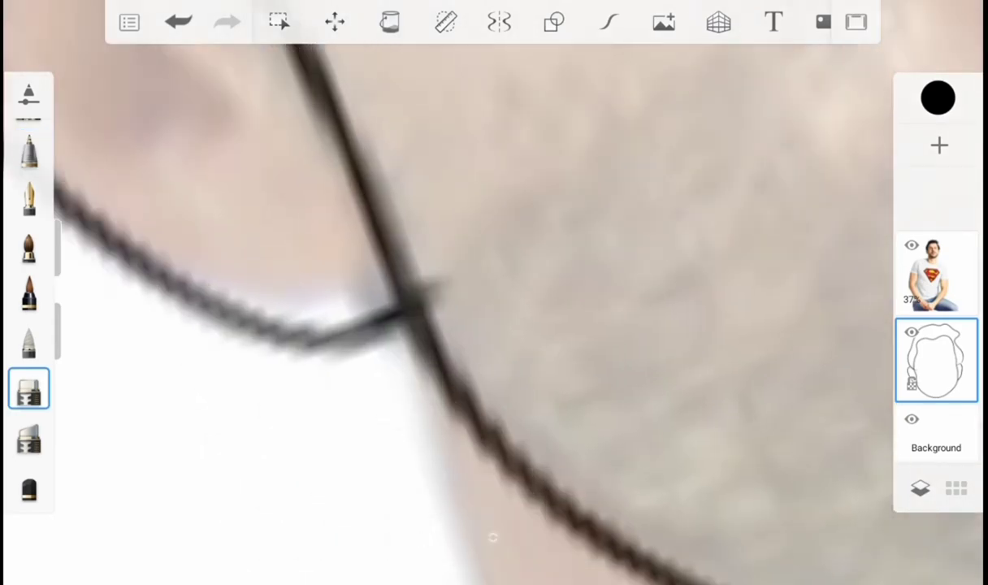
scroll(487, 325, "up", 5)
Add a short jaw line and draw the right side of the neck
left_click(29, 150)
left_click_drag(510, 148, 509, 213)
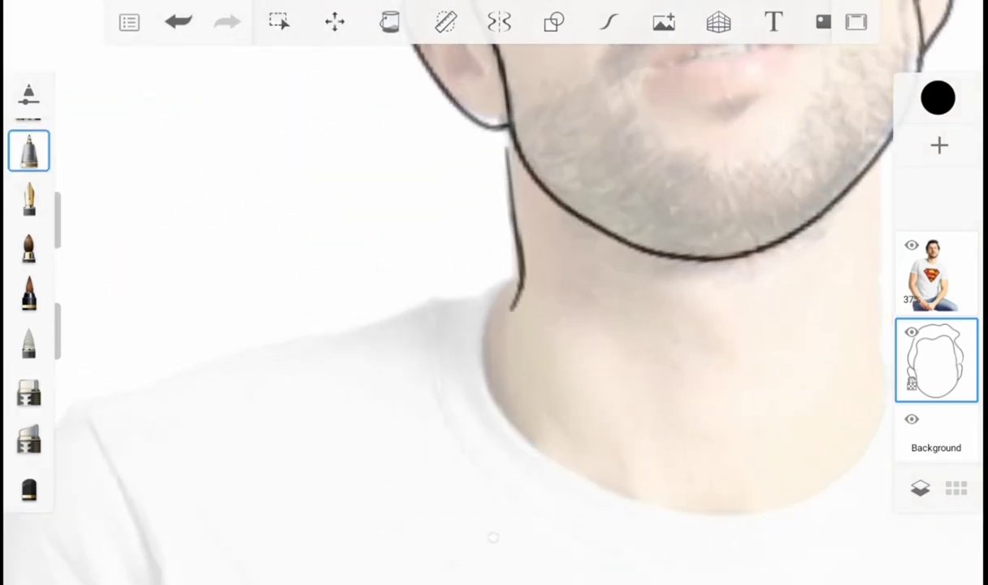
scroll(494, 293, "up", 3)
scroll(494, 292, "down", 2)
left_click_drag(716, 163, 774, 493)
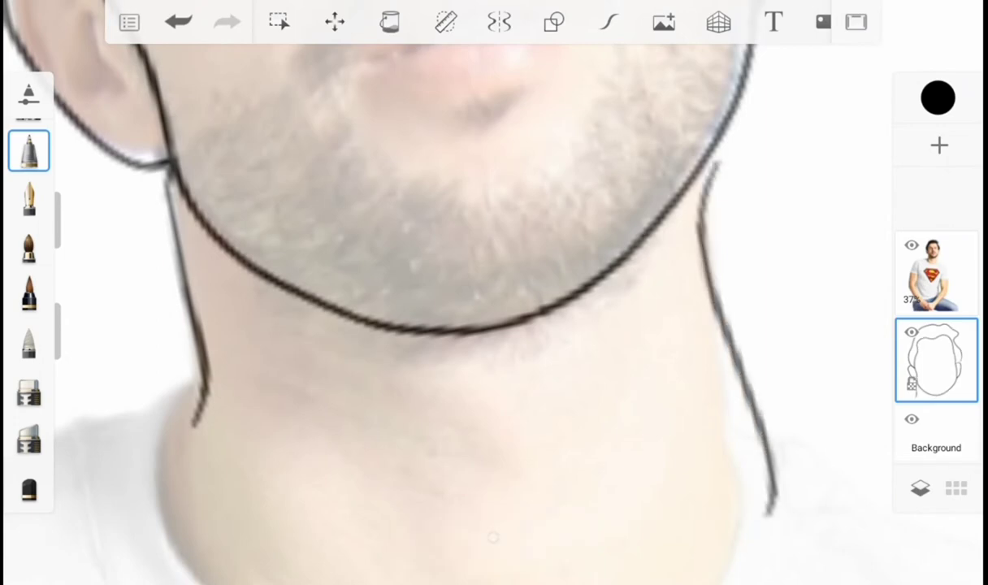
key("ctrl+z")
left_click_drag(716, 175, 740, 452)
scroll(487, 325, "up", 5)
Draw the curved T-shirt collar and the top of the left shoulder
left_click_drag(510, 170, 561, 290)
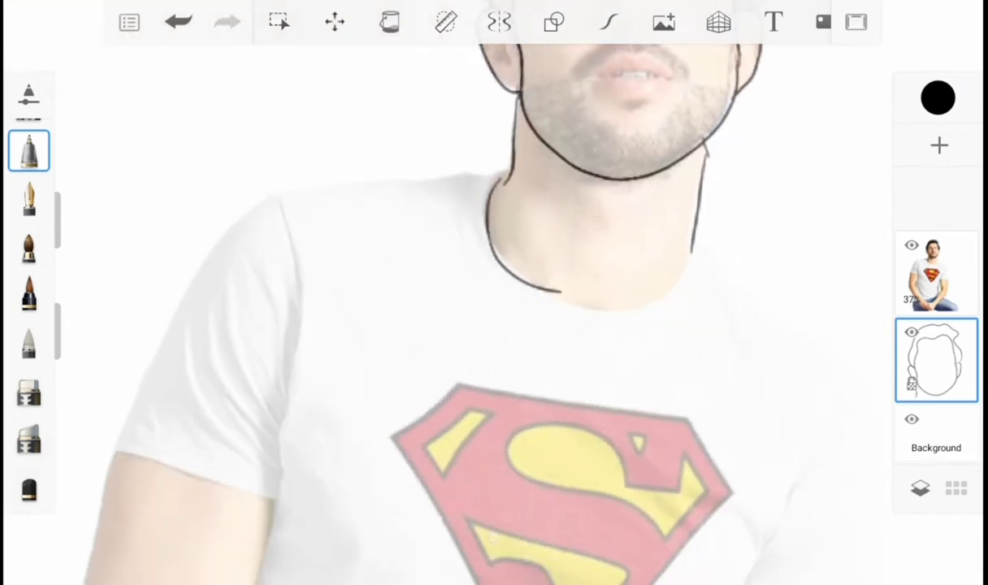
key("ctrl+z")
scroll(495, 293, "up", 3)
mouse_move(305, 272)
left_mouse_down()
mouse_move(313, 382)
mouse_move(633, 419)
mouse_move(719, 203)
left_mouse_up()
scroll(494, 293, "down", 3)
left_click_drag(532, 160, 382, 228)
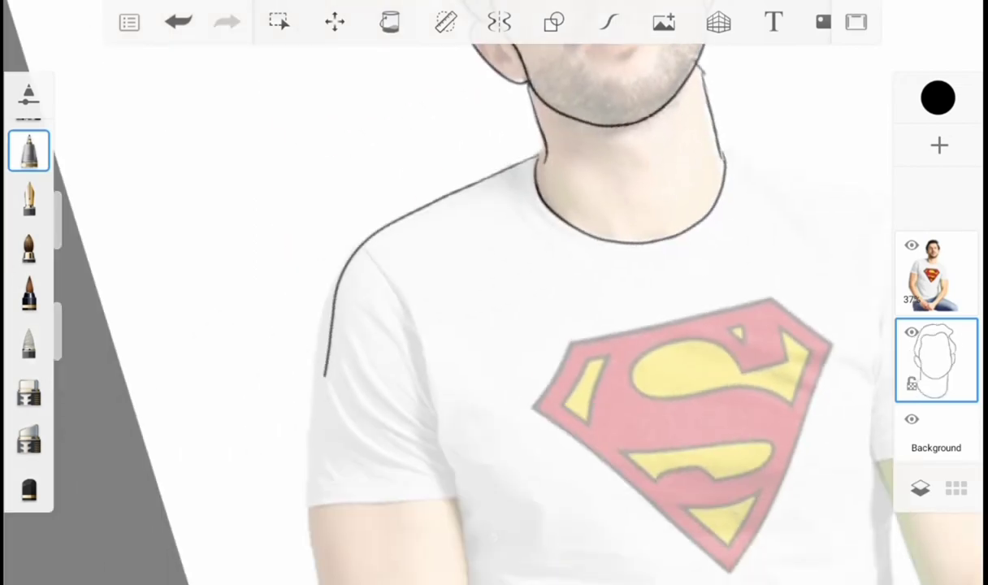
Trace the arm outline toward the clasped hands, undoing the trial forearm and shirt-fold strokes
scroll(494, 325, "down", 5)
scroll(366, 268, "up", 3)
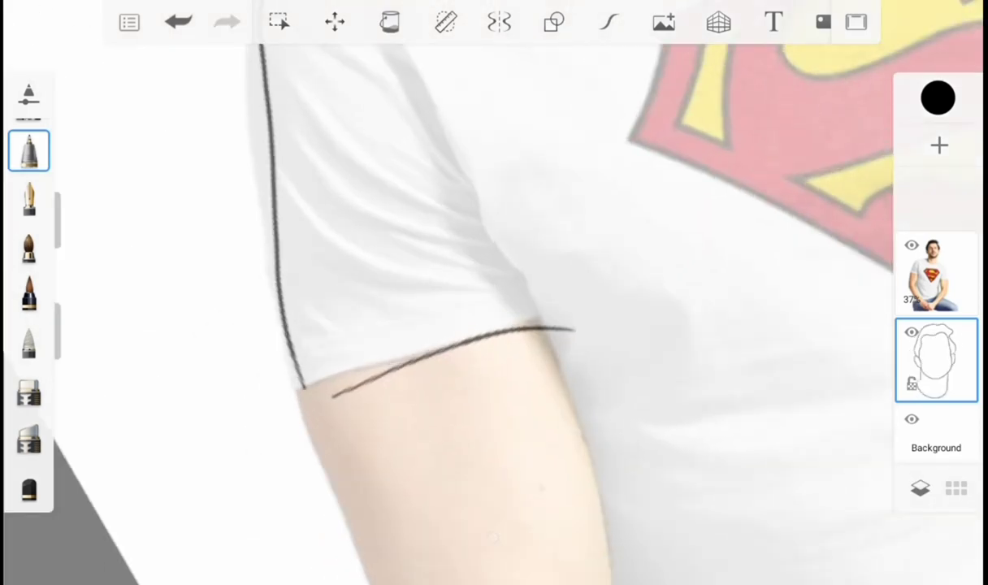
scroll(366, 268, "down", 2)
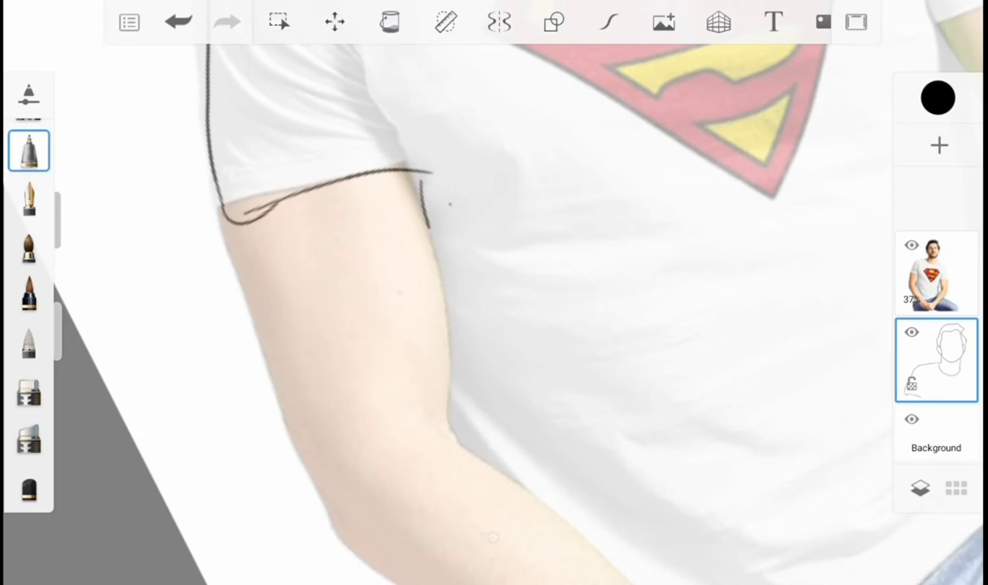
scroll(494, 325, "down", 2)
left_click_drag(443, 392, 482, 424)
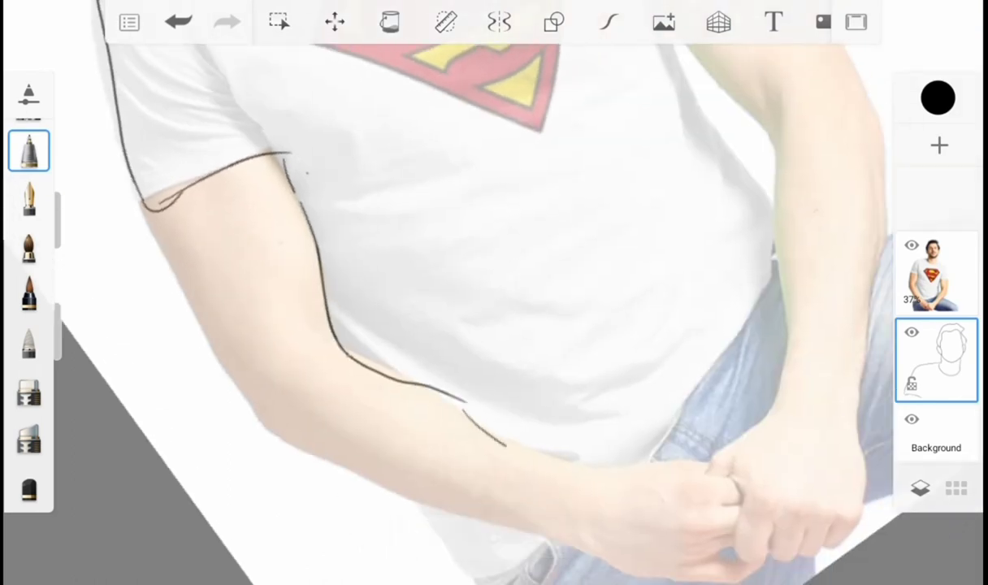
key("ctrl+z")
key("ctrl+z")
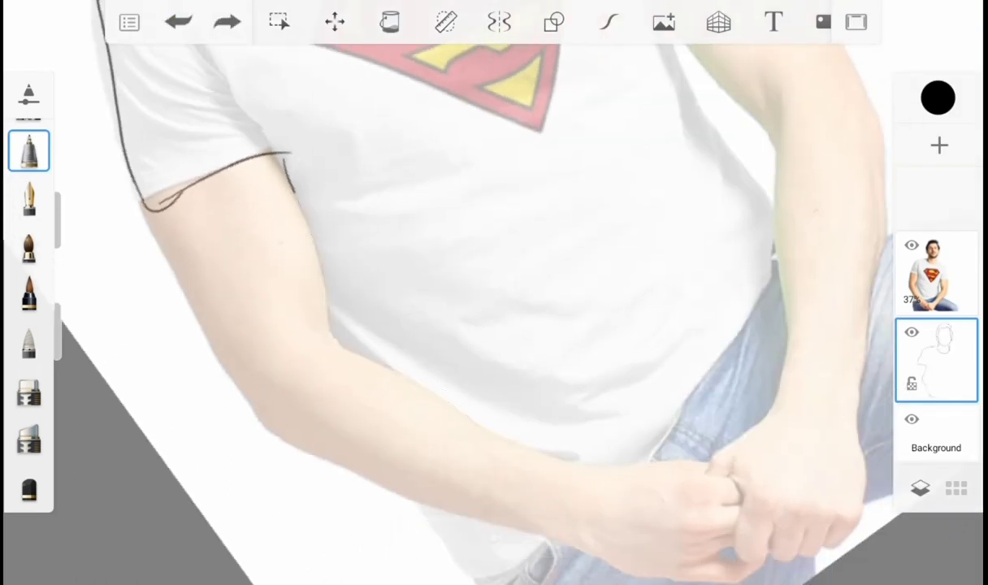
scroll(487, 293, "up", 3)
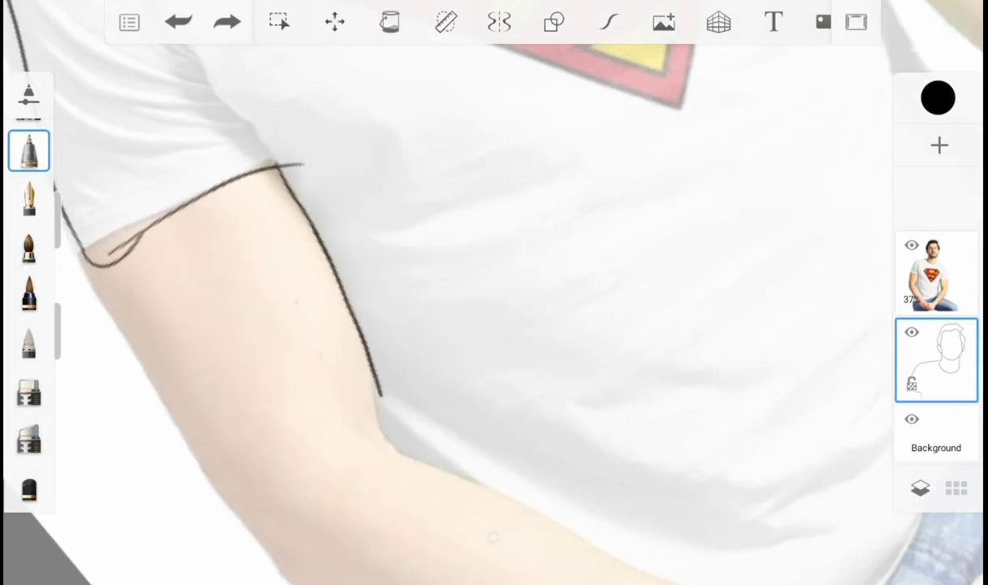
scroll(494, 292, "down", 2)
left_click_drag(374, 188, 596, 298)
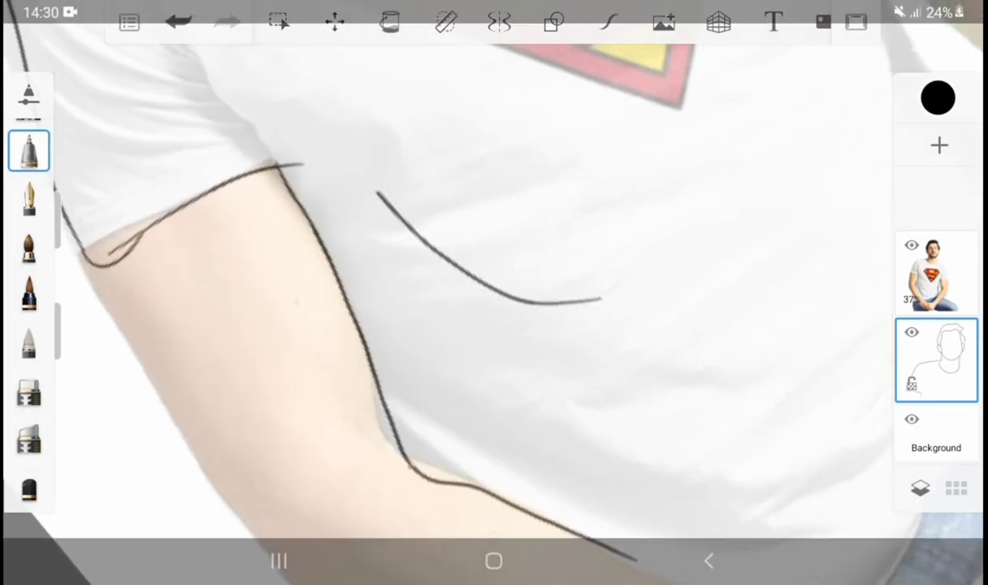
key("ctrl+z")
scroll(494, 292, "up", 3)
left_click_drag(372, 328, 473, 218)
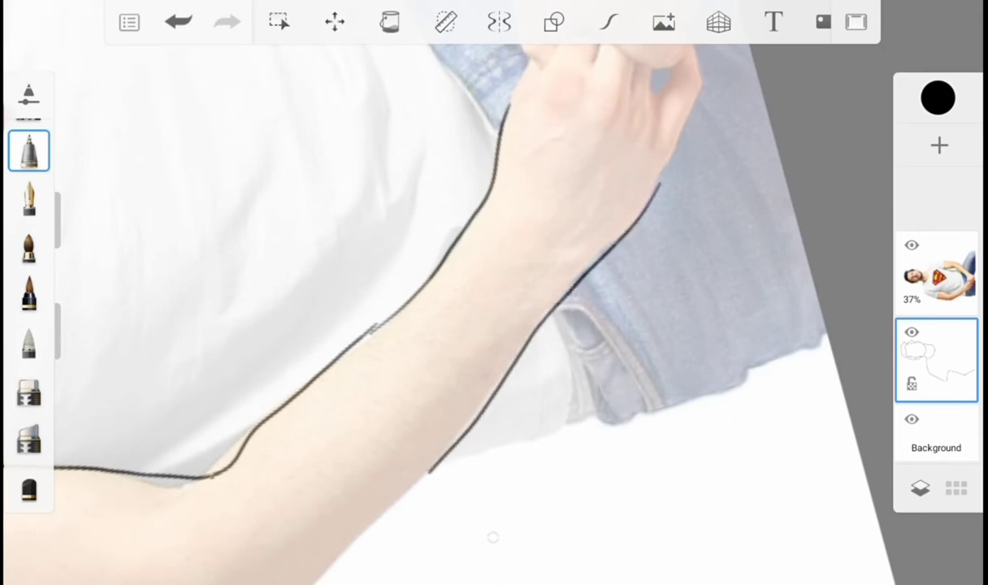
Undo the stray stroke and ink the arm's right edge down toward the sleeve
scroll(495, 292, "down", 3)
scroll(494, 293, "down", 2)
scroll(495, 293, "up", 3)
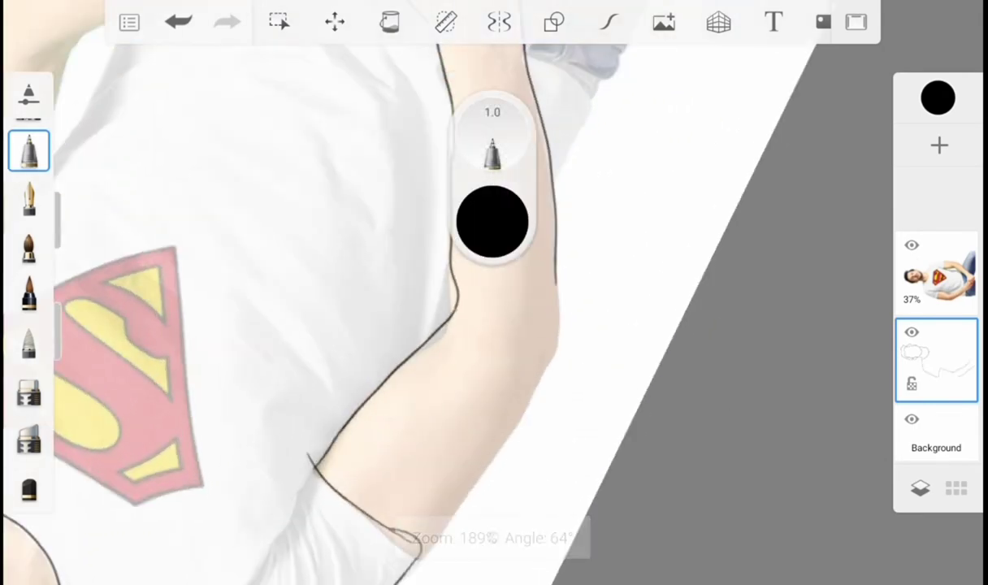
scroll(494, 292, "up", 3)
key("ctrl+z")
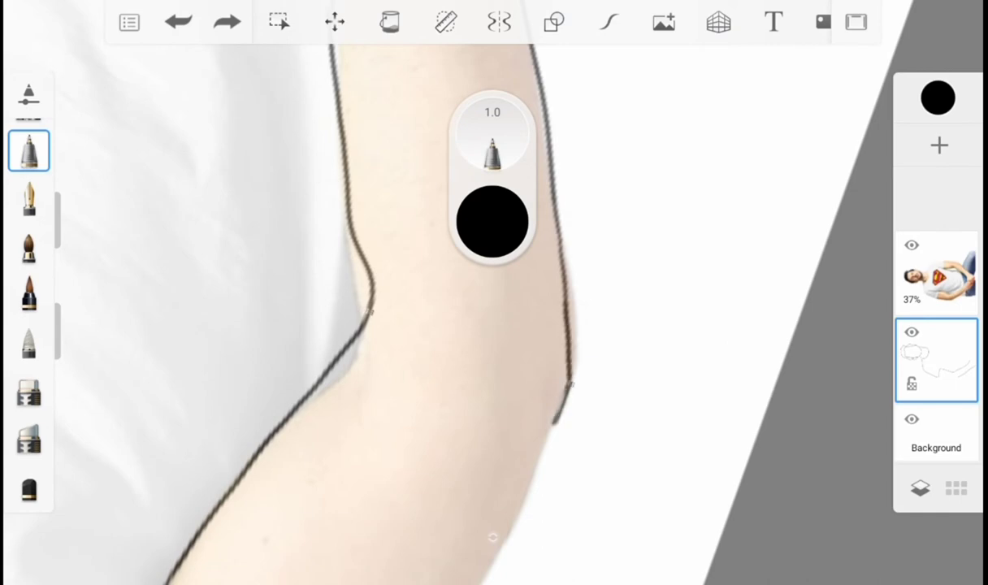
left_click_drag(528, 404, 482, 527)
scroll(494, 293, "down", 1)
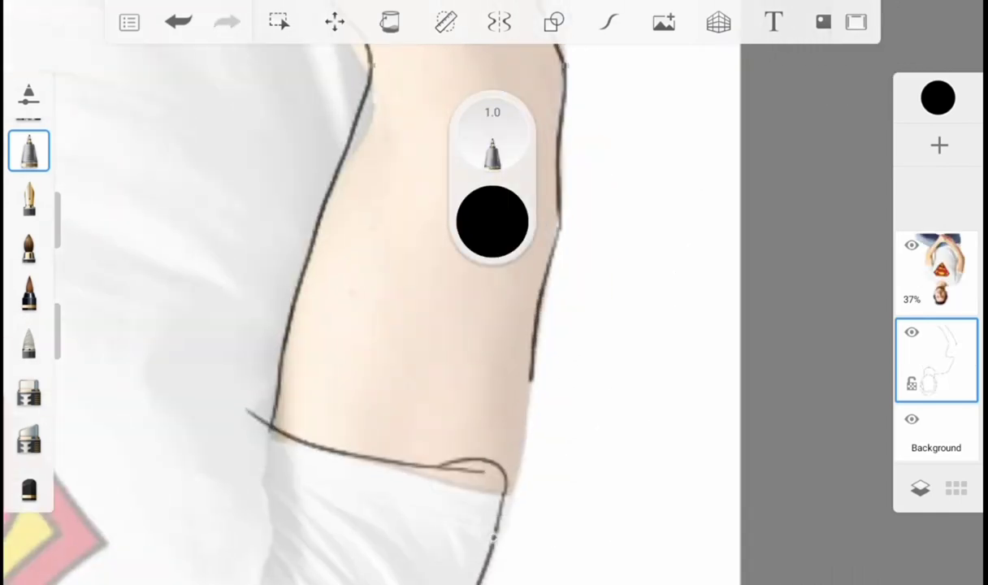
left_click_drag(530, 380, 504, 487)
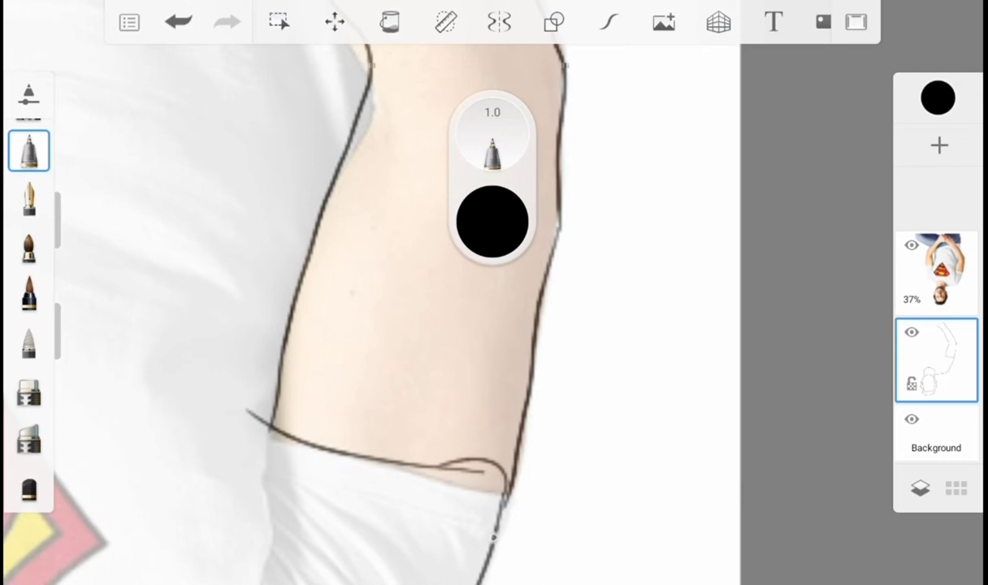
scroll(494, 293, "down", 5)
Draw the shoulder curve beside the head and a second curve above it
scroll(494, 292, "up", 5)
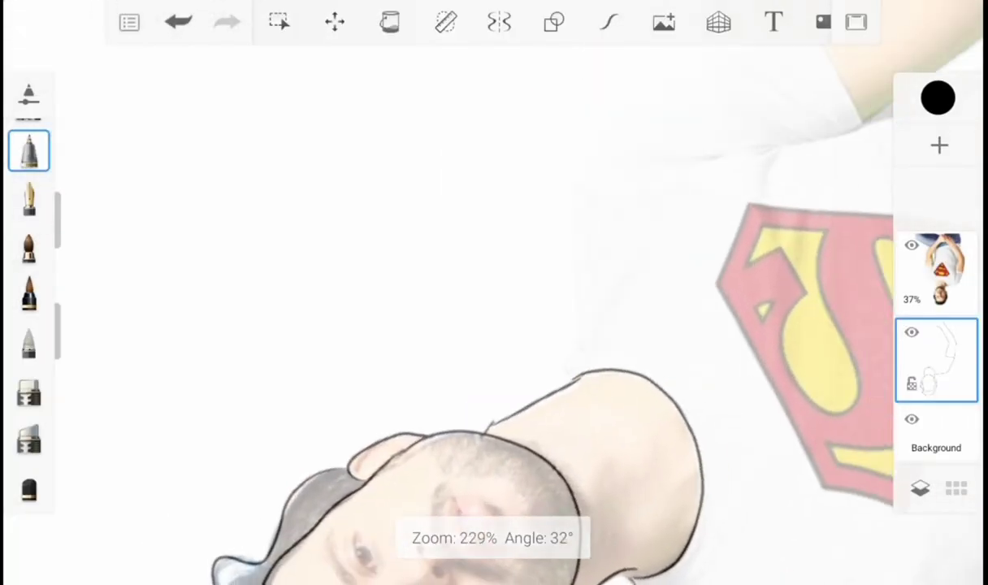
scroll(494, 293, "up", 3)
scroll(494, 292, "down", 1)
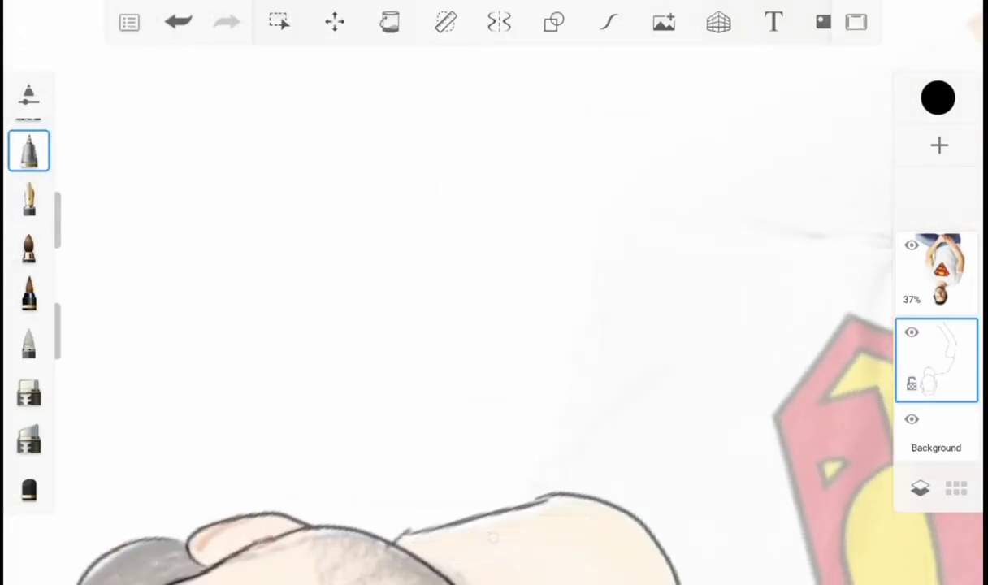
left_click_drag(529, 479, 599, 260)
scroll(494, 292, "down", 5)
left_click_drag(584, 366, 644, 254)
Trace the upper arm edge below the sleeve in two strokes
scroll(494, 292, "up", 3)
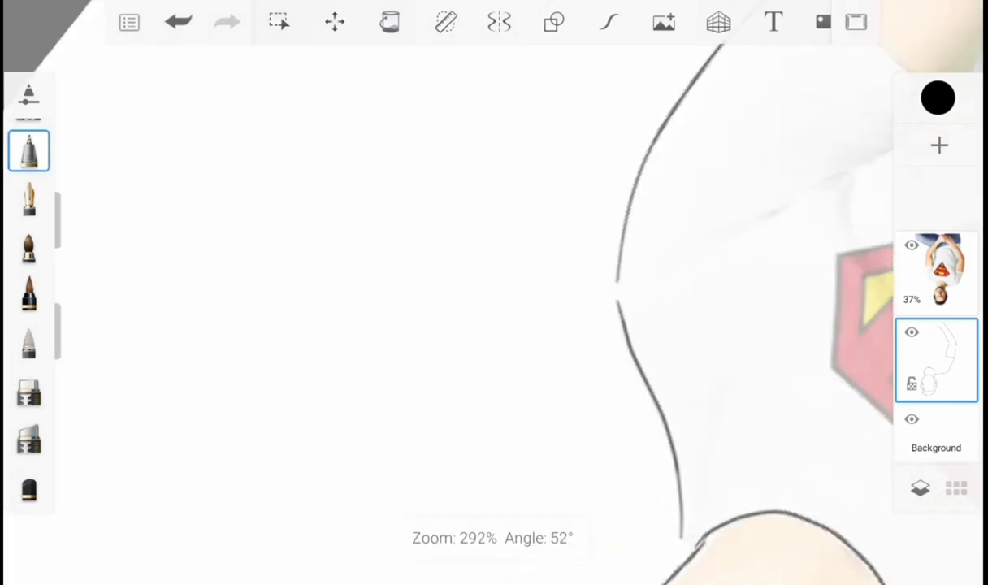
scroll(494, 292, "up", 3)
scroll(494, 293, "down", 2)
scroll(494, 292, "down", 1)
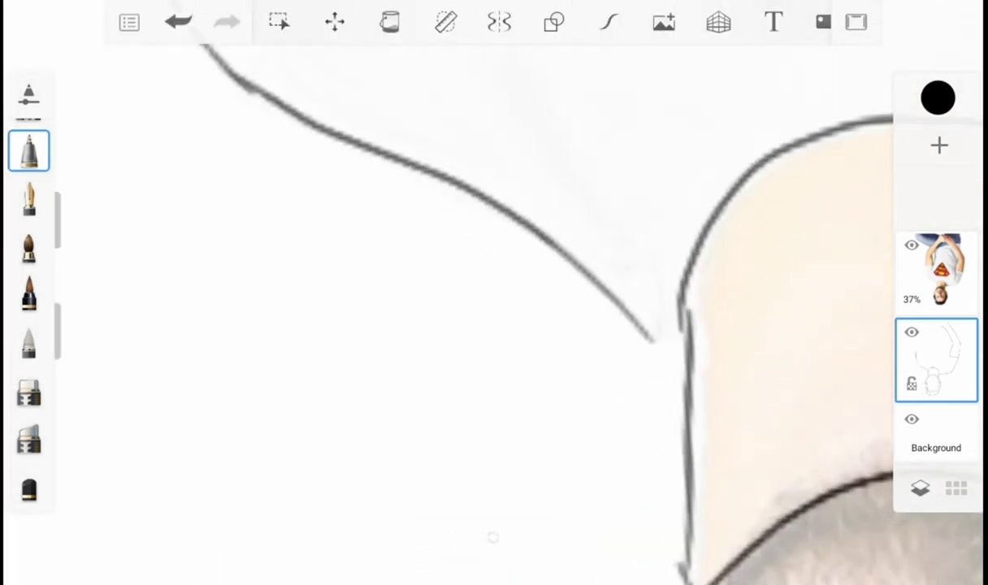
scroll(494, 292, "down", 2)
scroll(494, 292, "up", 2)
scroll(494, 292, "down", 2)
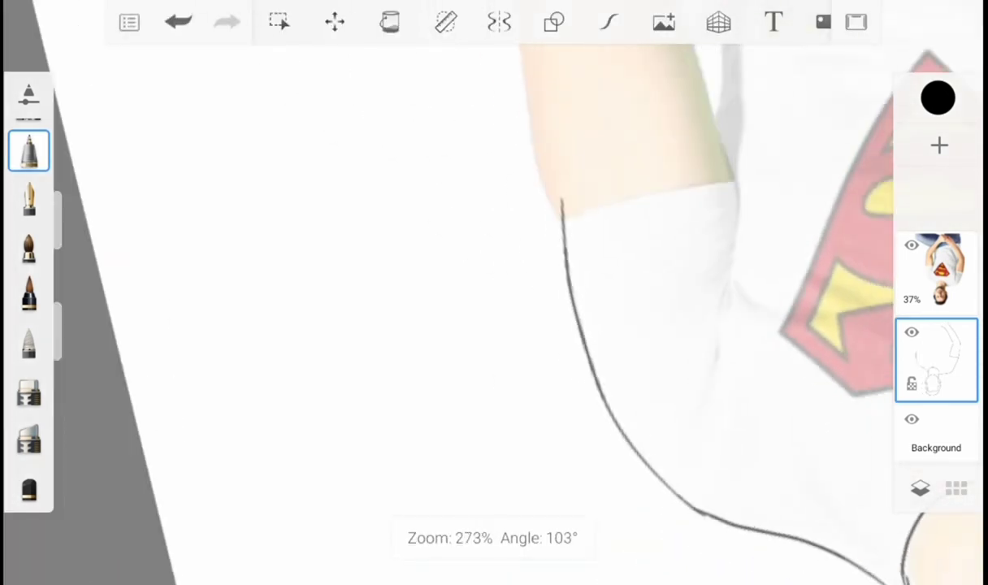
scroll(494, 292, "down", 1)
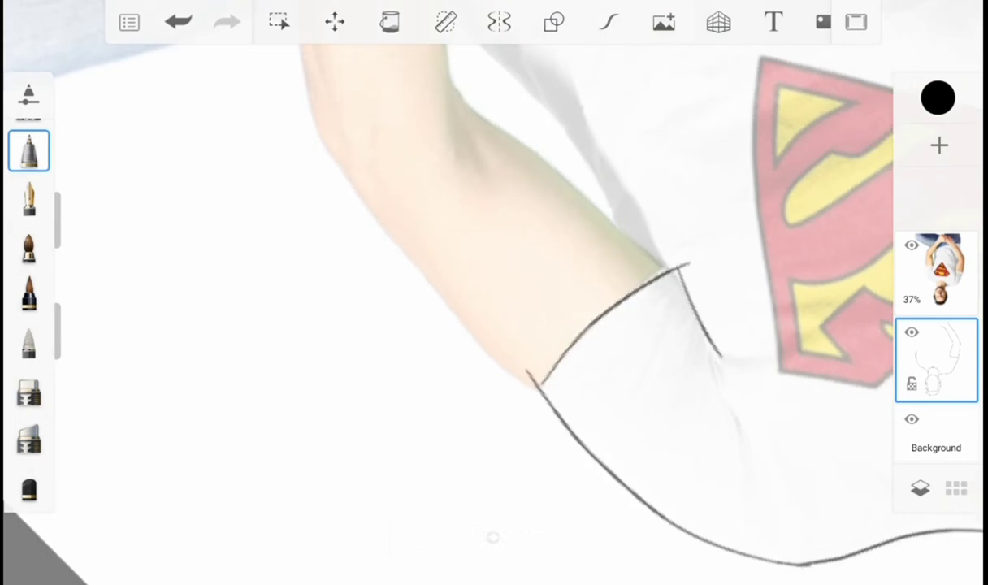
scroll(494, 292, "down", 3)
scroll(494, 292, "up", 1)
scroll(494, 292, "up", 2)
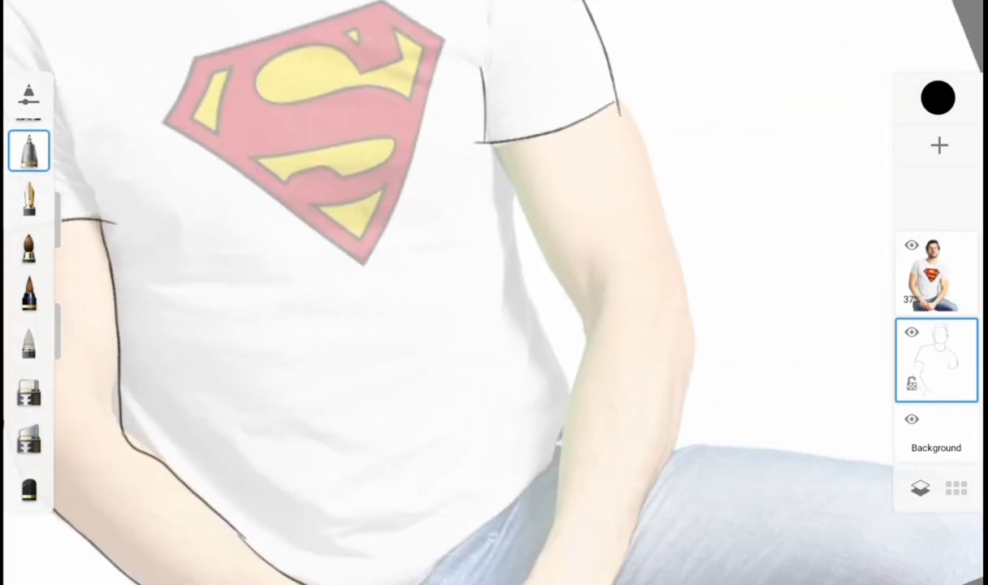
scroll(494, 292, "up", 2)
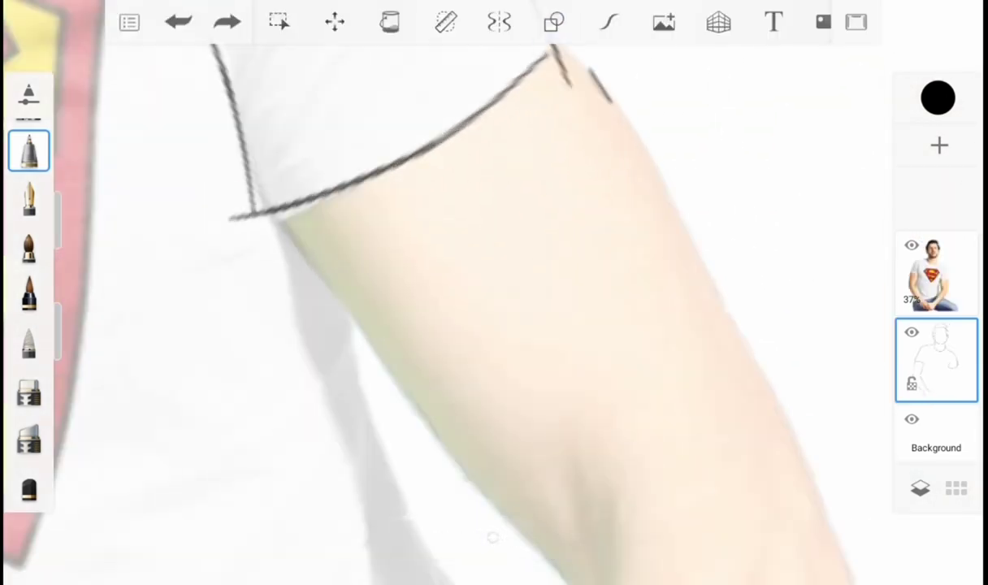
scroll(494, 292, "up", 2)
mouse_move(512, 177)
left_mouse_down()
mouse_move(617, 282)
mouse_move(768, 482)
left_mouse_up()
scroll(494, 293, "down", 3)
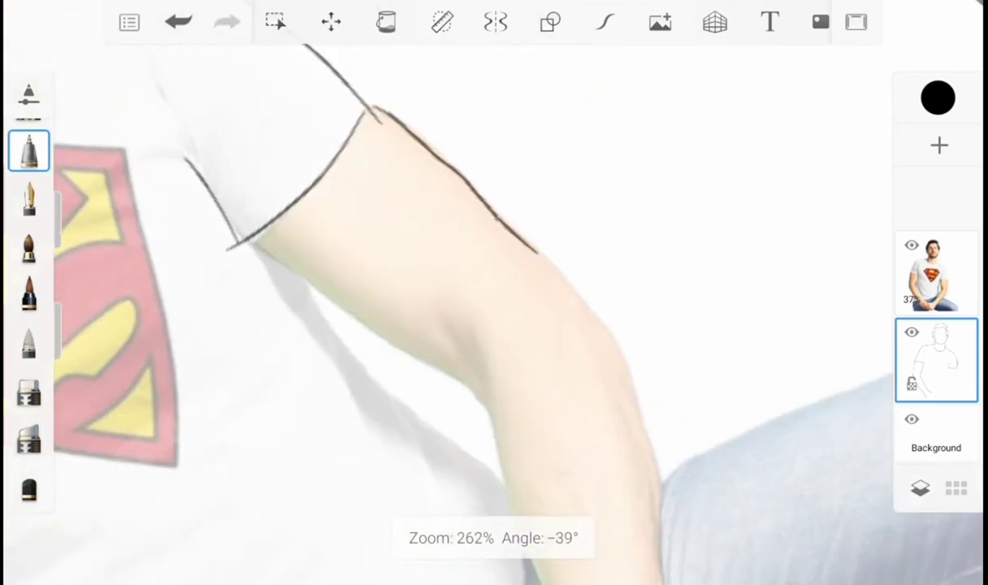
scroll(494, 293, "up", 3)
mouse_move(492, 187)
left_mouse_down()
mouse_move(605, 286)
mouse_move(736, 471)
left_mouse_up()
Trace the lower edge of the arm
scroll(494, 293, "up", 3)
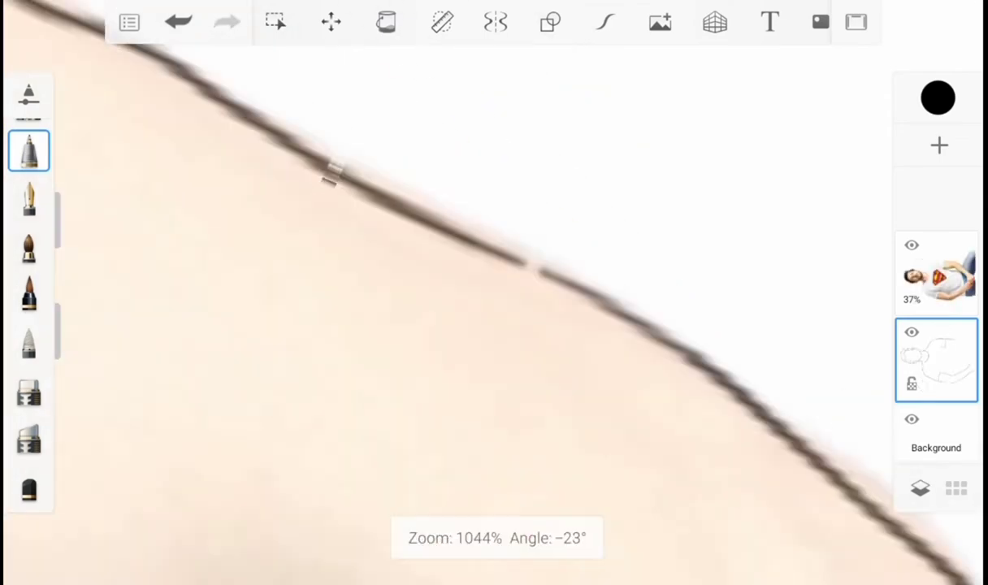
scroll(494, 293, "down", 5)
scroll(494, 293, "up", 2)
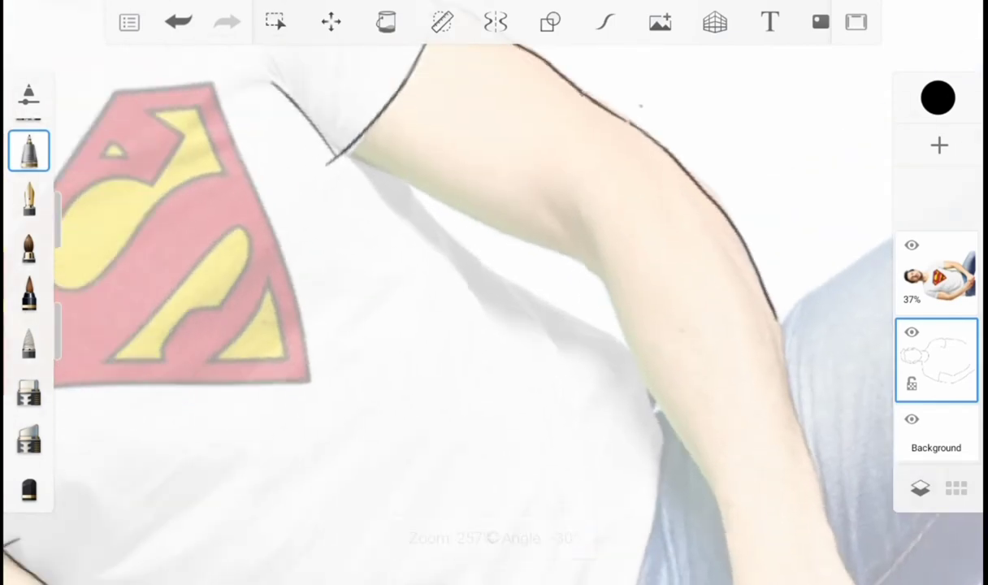
scroll(495, 293, "up", 2)
mouse_move(358, 172)
left_mouse_down()
mouse_move(701, 404)
mouse_move(864, 557)
left_mouse_up()
Outline the second upper arm and ink its edge beside the shirt
scroll(494, 292, "up", 2)
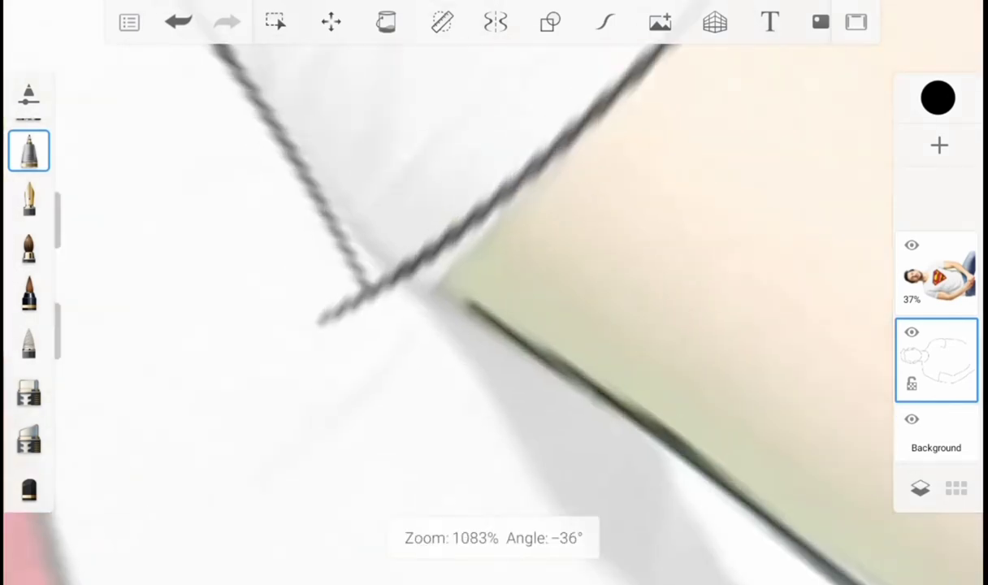
scroll(494, 292, "down", 1)
scroll(494, 293, "down", 5)
scroll(494, 293, "up", 4)
scroll(494, 292, "down", 2)
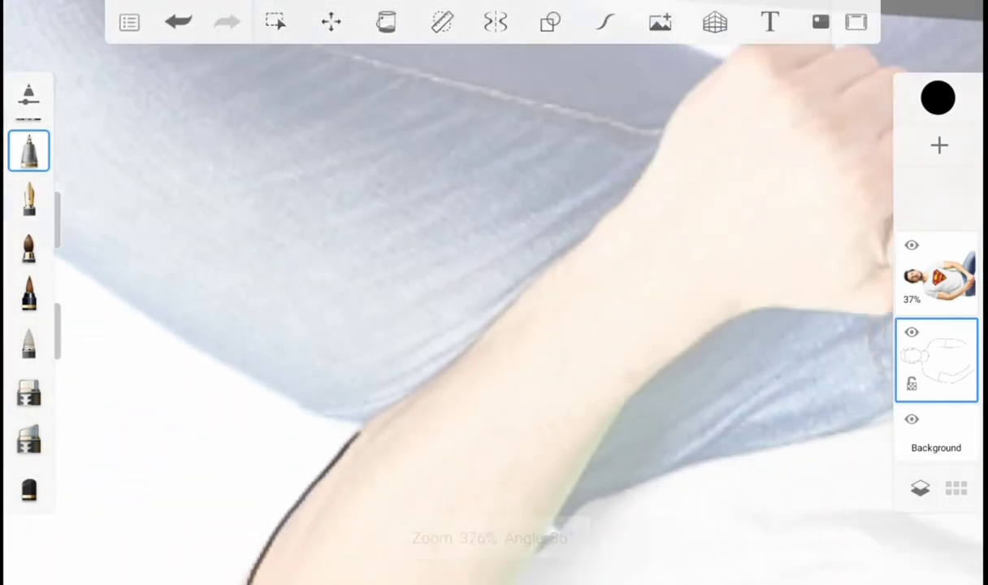
mouse_move(333, 423)
left_mouse_down()
mouse_move(468, 321)
mouse_move(648, 98)
left_mouse_up()
scroll(494, 292, "down", 2)
scroll(494, 293, "up", 2)
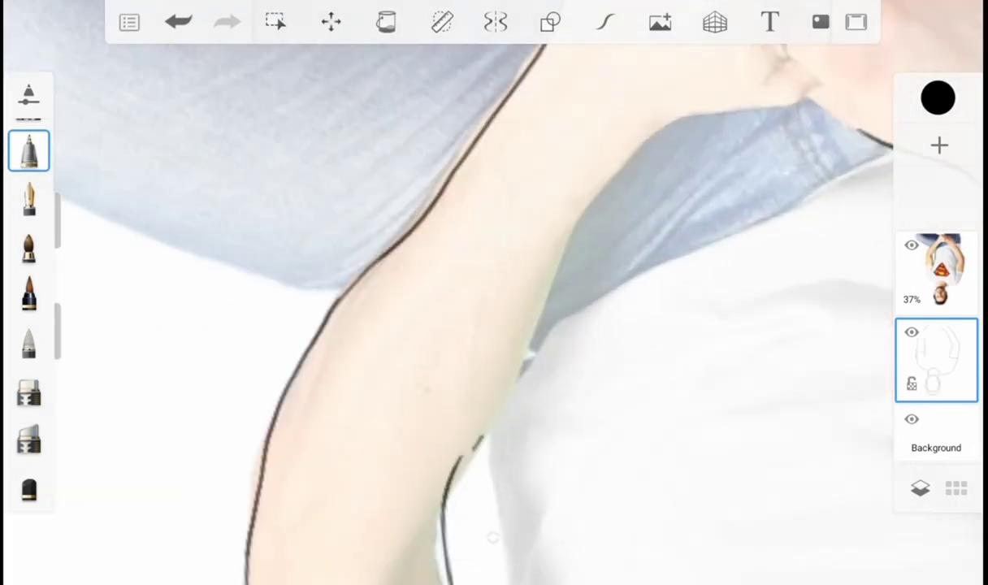
left_click_drag(480, 391, 622, 134)
scroll(494, 293, "up", 3)
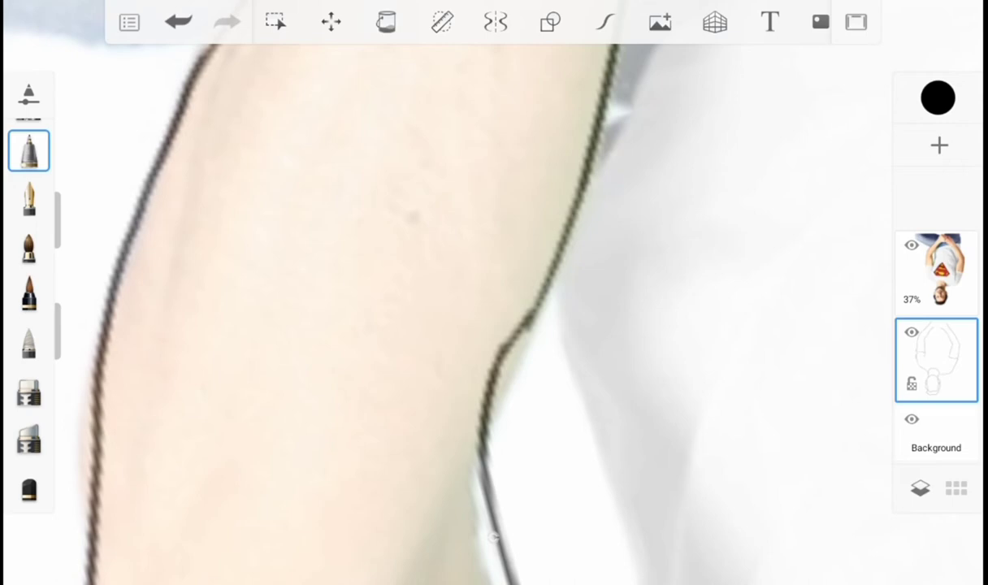
Draw the diagonal shirt line beside the arm
scroll(494, 293, "down", 5)
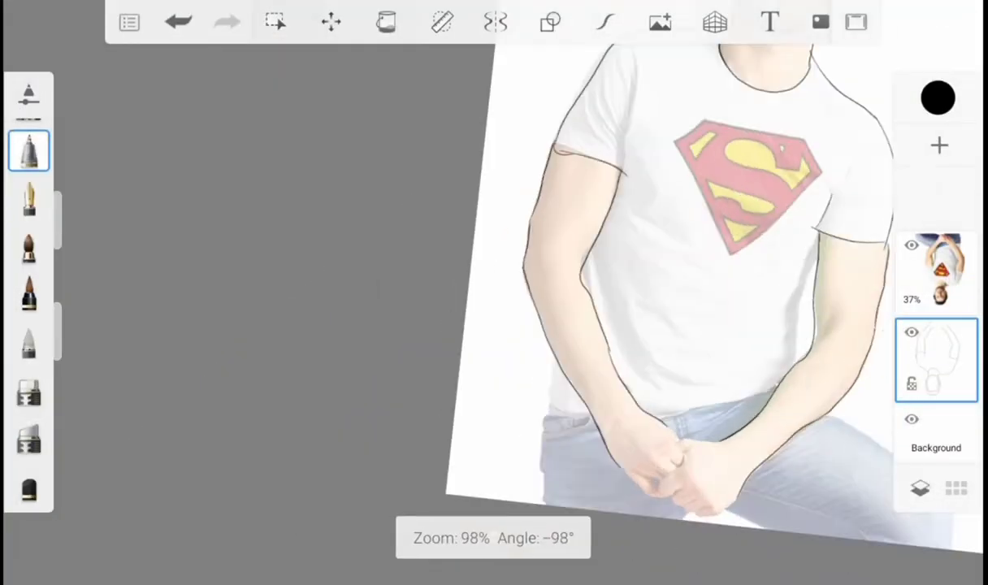
scroll(495, 293, "up", 5)
left_click_drag(540, 316, 599, 452)
scroll(494, 293, "up", 3)
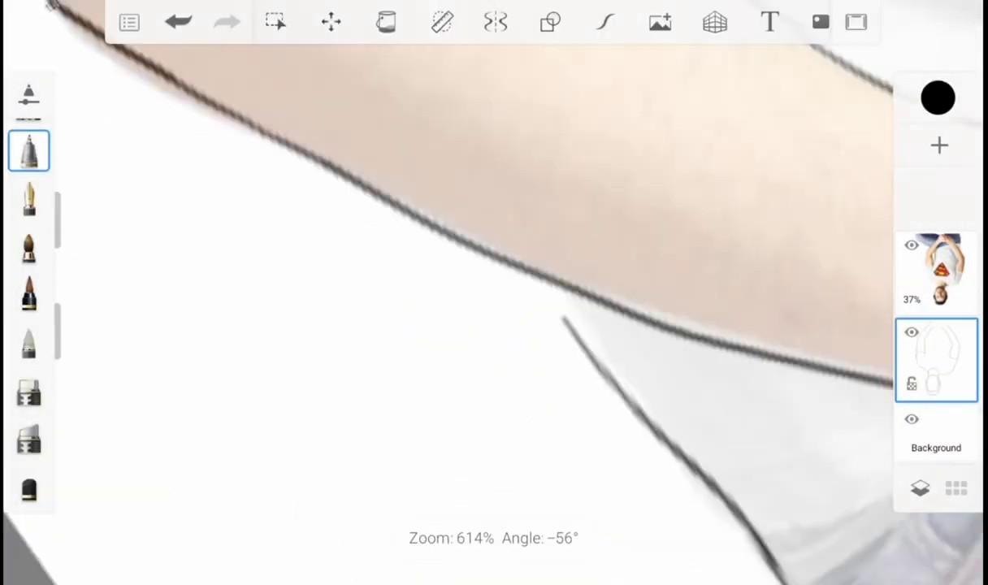
left_click_drag(546, 289, 569, 325)
scroll(494, 293, "down", 5)
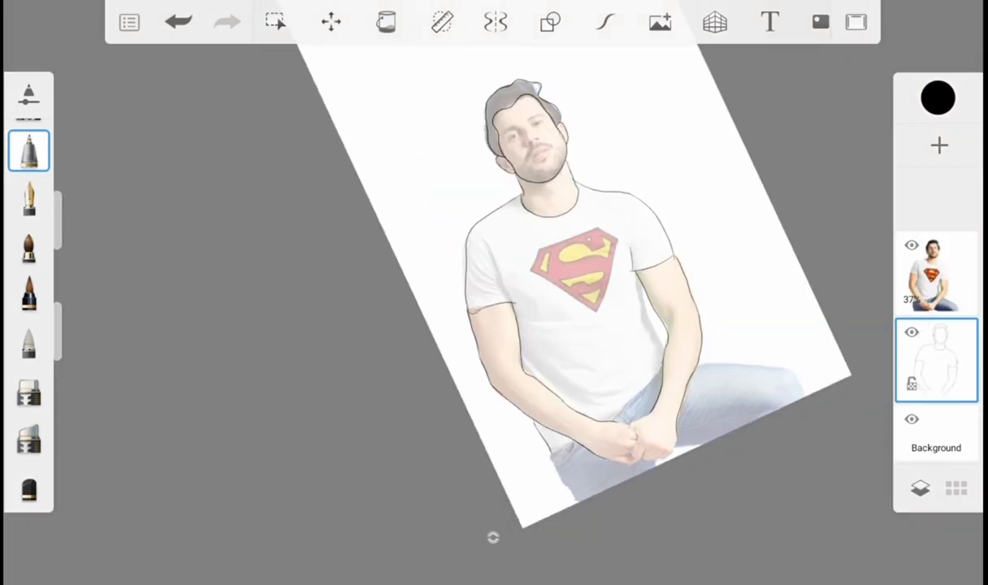
Ink the shirt edge along the arm in black
scroll(494, 292, "up", 5)
scroll(494, 293, "up", 5)
mouse_move(538, 105)
left_mouse_down()
mouse_move(542, 138)
mouse_move(760, 430)
left_mouse_up()
scroll(494, 292, "up", 2)
scroll(494, 292, "down", 3)
scroll(494, 293, "down", 5)
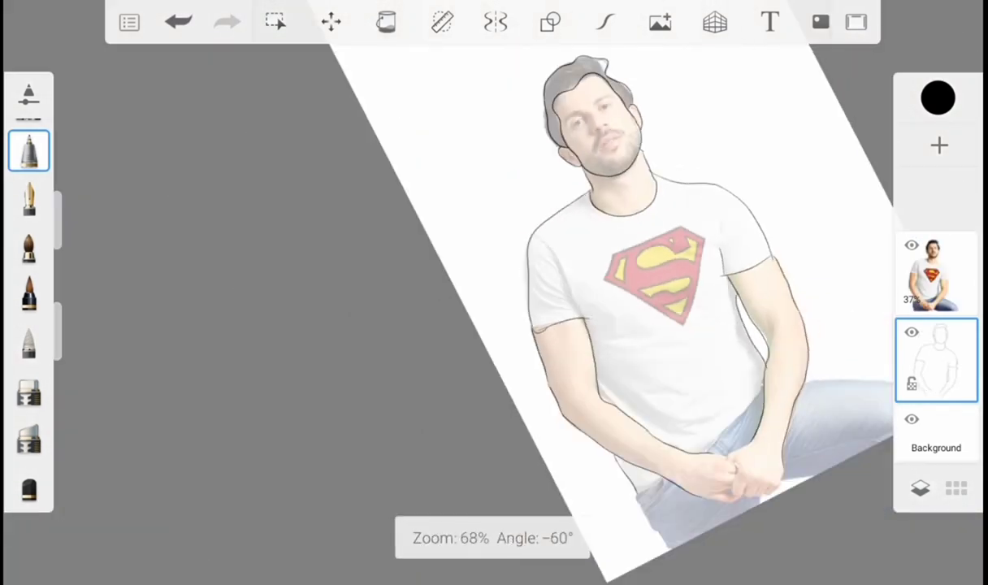
scroll(494, 293, "up", 3)
Try the marker, return to the pen, and ink a short shirt-to-jeans line
left_click(28, 390)
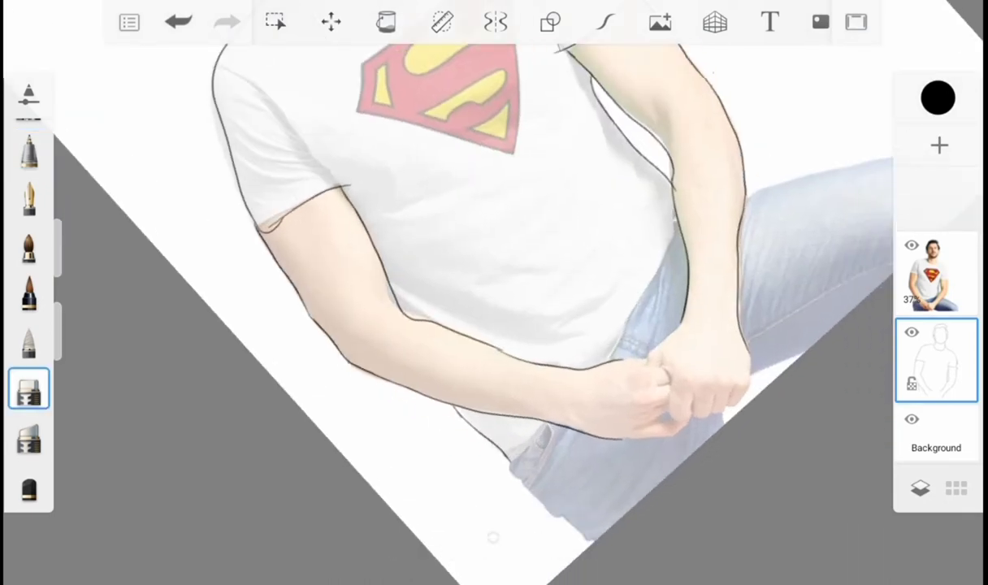
scroll(495, 292, "up", 5)
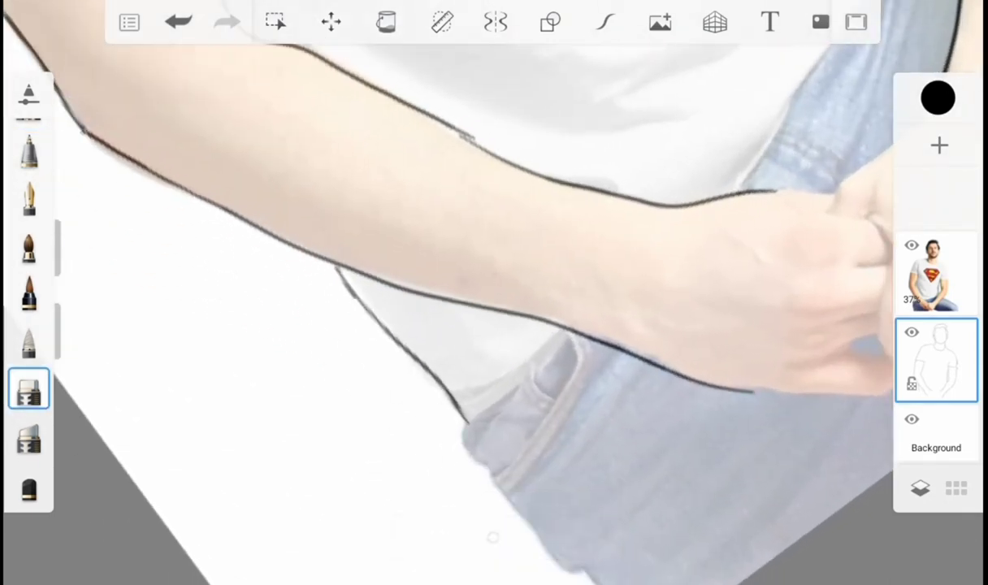
scroll(494, 292, "up", 3)
left_click(28, 151)
scroll(494, 293, "up", 3)
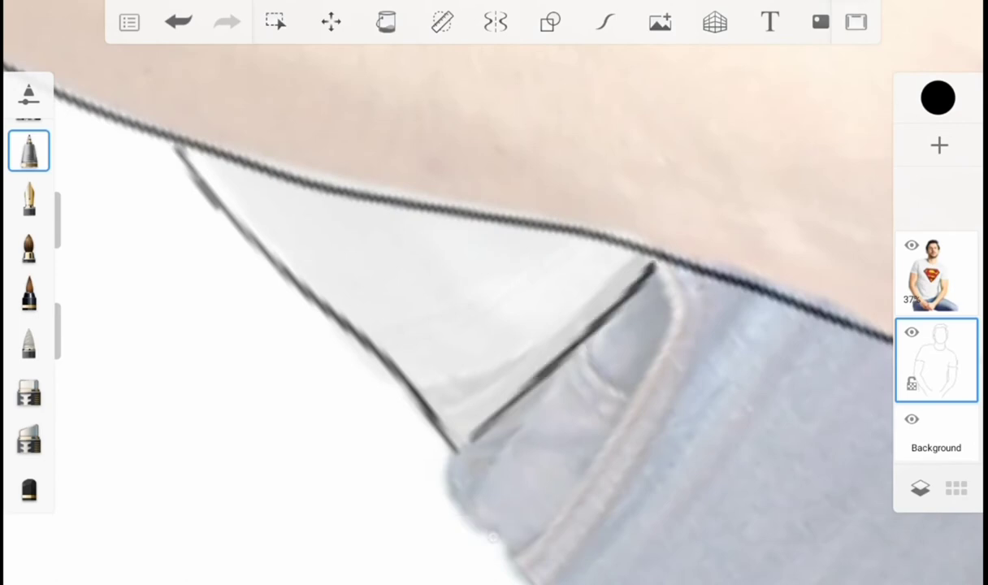
scroll(494, 293, "down", 5)
scroll(495, 292, "up", 4)
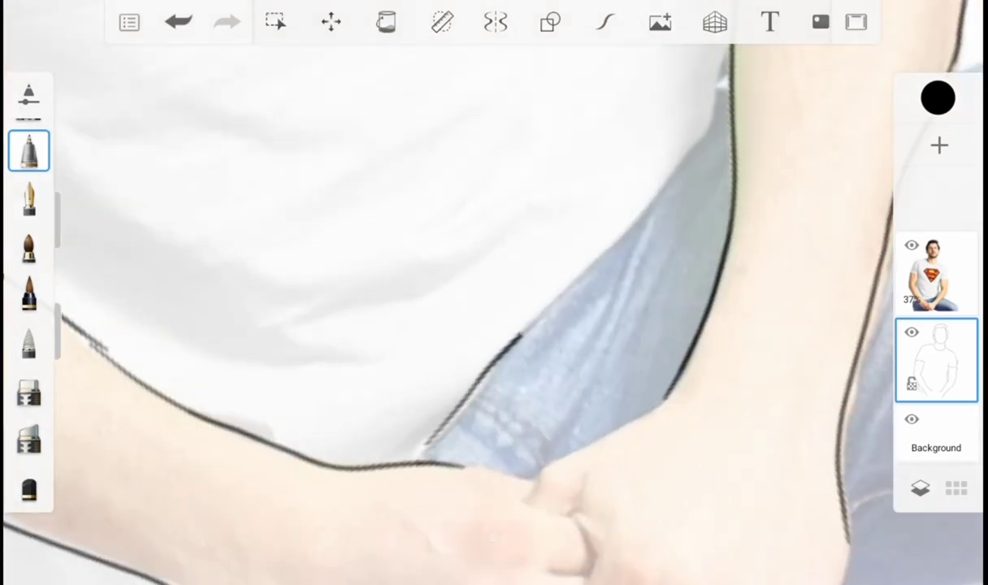
scroll(495, 292, "up", 2)
left_click_drag(447, 356, 512, 289)
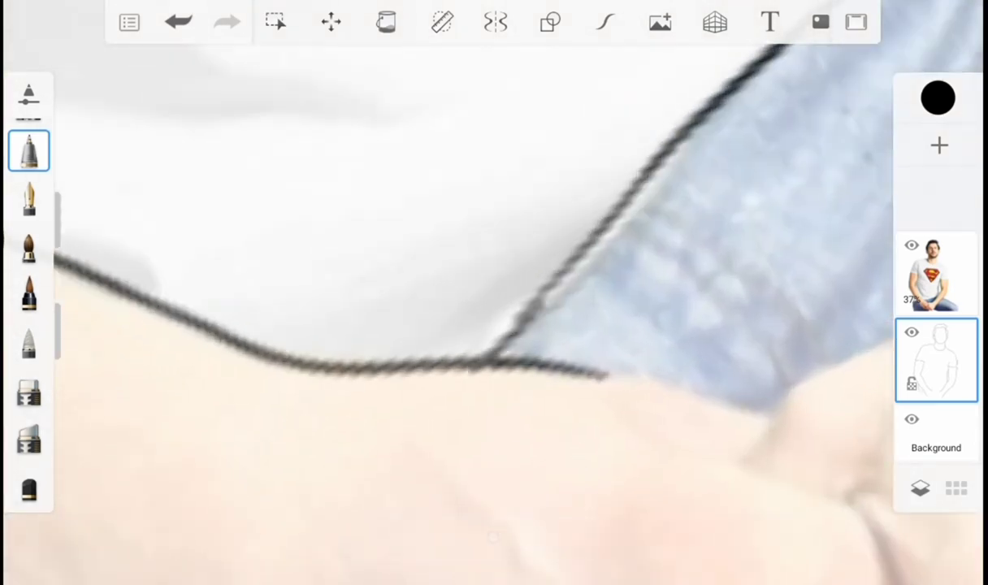
scroll(494, 293, "down", 5)
scroll(494, 293, "up", 2)
scroll(494, 293, "up", 5)
scroll(494, 293, "down", 1)
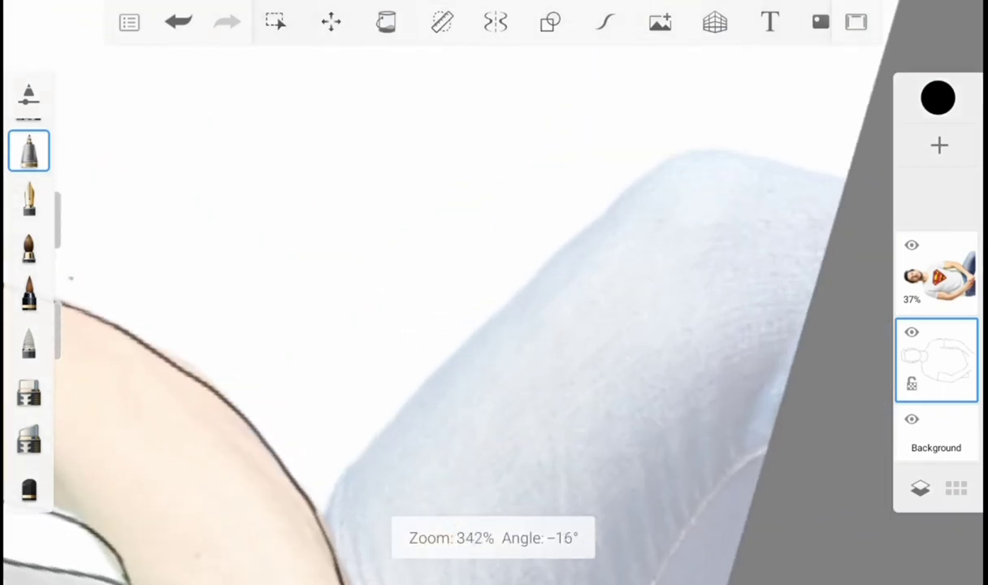
Trace the jeans' upper and left edges and another short stretch of shirt edge
mouse_move(325, 510)
left_mouse_down()
mouse_move(428, 357)
mouse_move(790, 152)
left_mouse_up()
scroll(495, 293, "down", 2)
scroll(494, 293, "up", 1)
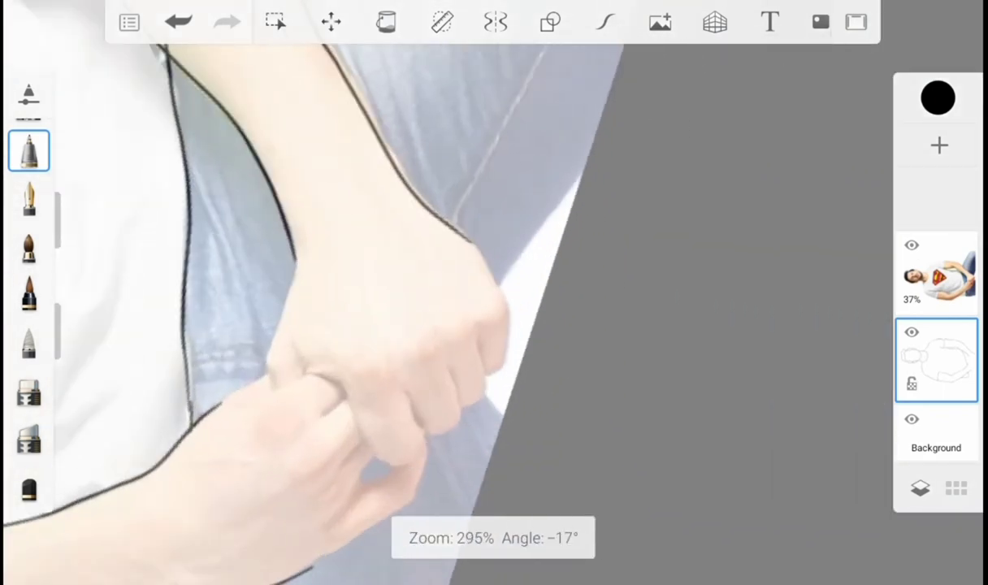
left_click_drag(459, 302, 555, 218)
scroll(494, 293, "down", 2)
scroll(494, 293, "up", 3)
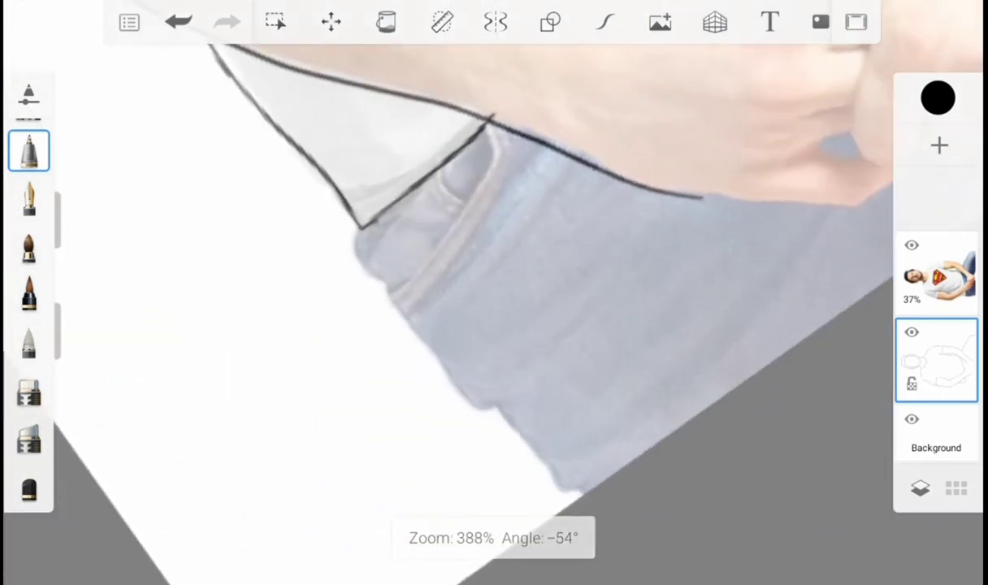
left_click_drag(360, 236, 439, 356)
scroll(494, 293, "down", 2)
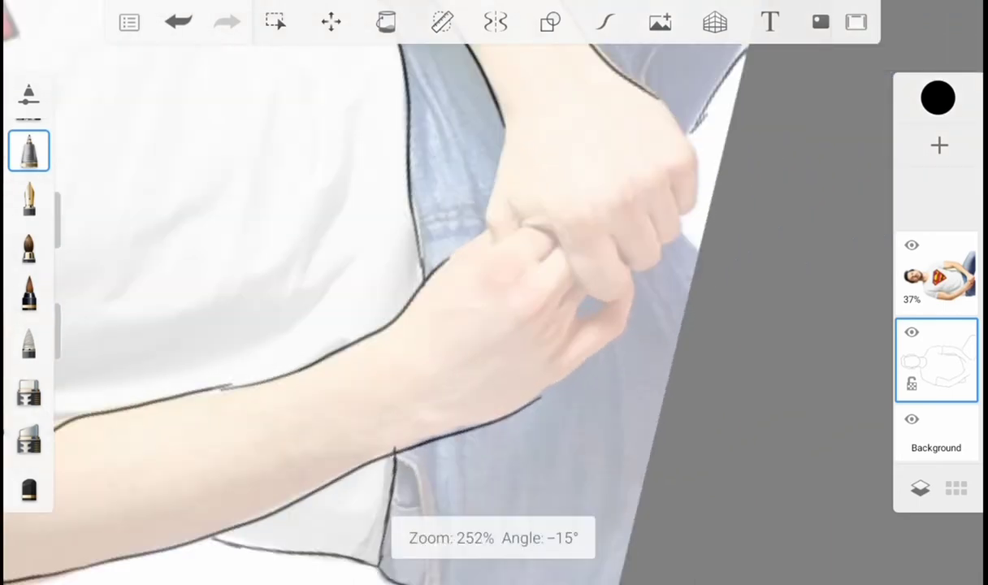
scroll(494, 293, "up", 4)
Outline the hand's right edge and extend the knuckle line down and left
mouse_move(435, 415)
left_mouse_down()
mouse_move(598, 243)
mouse_move(600, 114)
left_mouse_up()
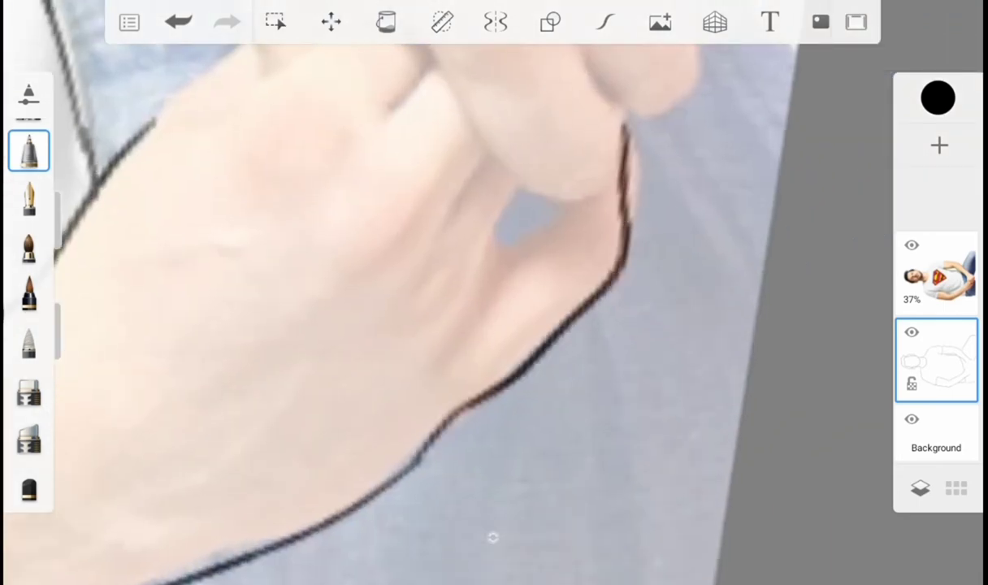
scroll(494, 292, "down", 2)
scroll(494, 292, "up", 1)
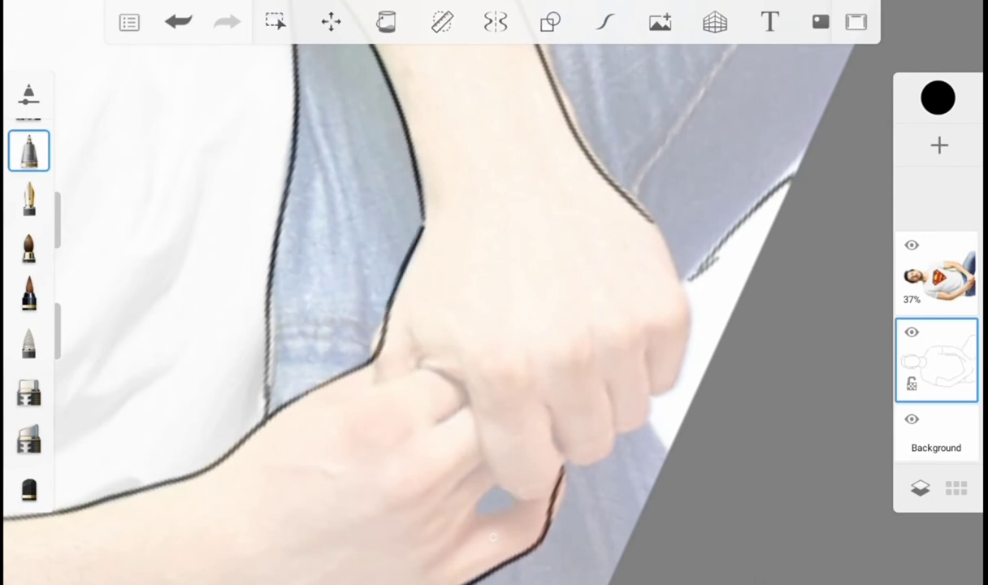
scroll(495, 293, "up", 2)
mouse_move(520, 167)
left_mouse_down()
mouse_move(541, 203)
mouse_move(582, 410)
left_mouse_up()
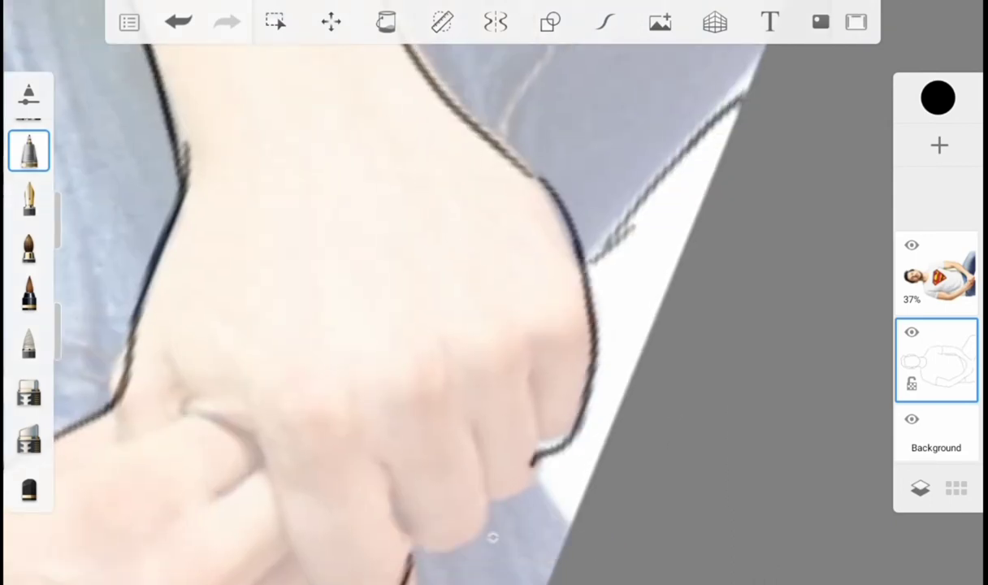
left_click_drag(497, 509, 411, 556)
Undo the last knuckle stroke and draw three short finger-separation lines
key("ctrl+z")
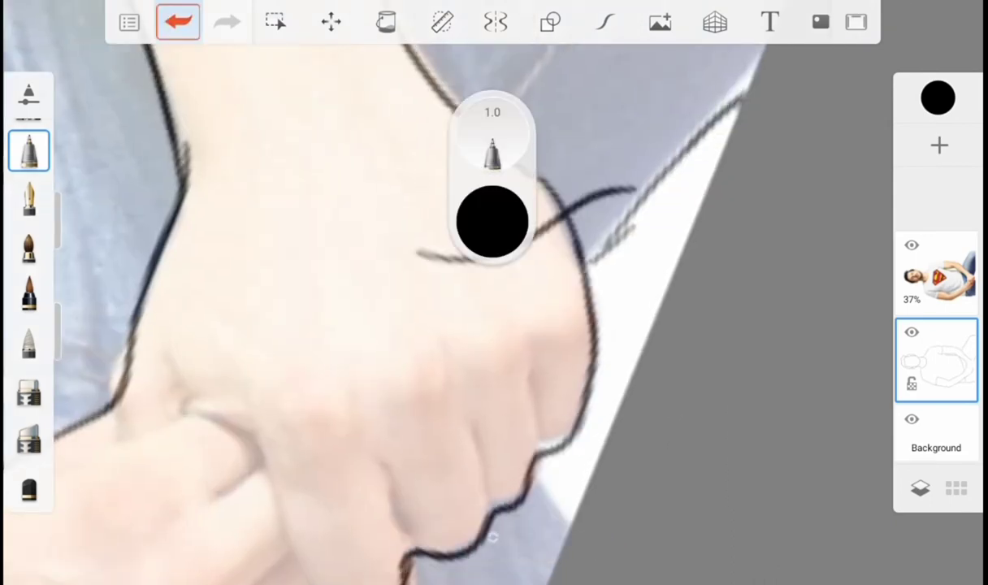
scroll(494, 293, "down", 3)
scroll(494, 293, "up", 4)
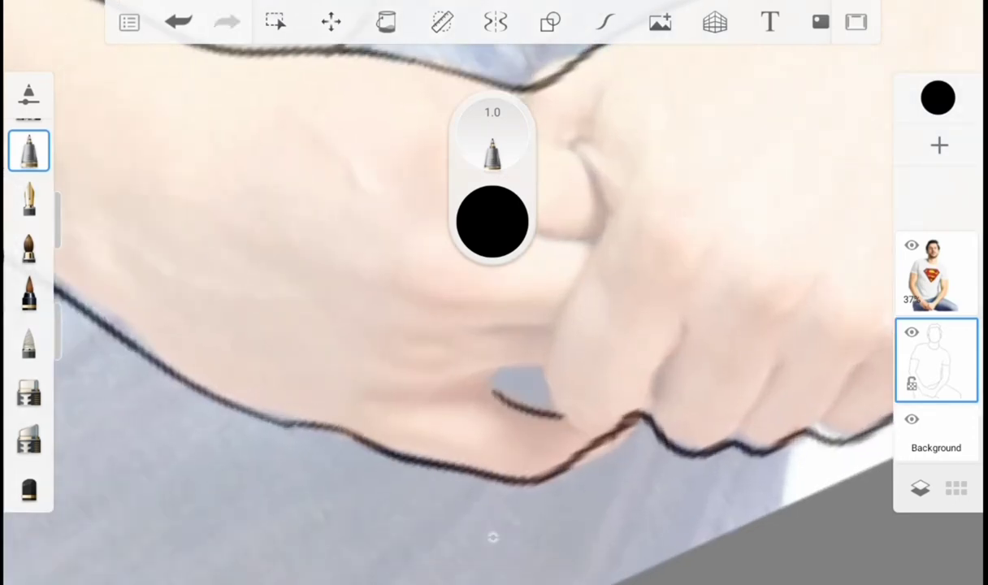
left_click_drag(685, 325, 651, 401)
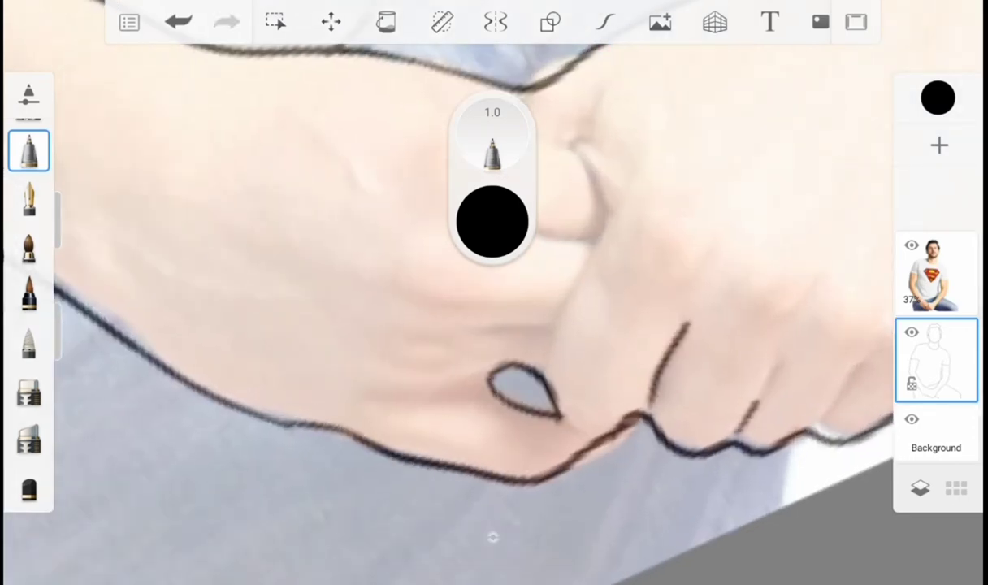
left_click_drag(781, 351, 740, 429)
left_click_drag(846, 378, 817, 421)
Add a line from knuckle to fingertip, then zoom out to check the hands
scroll(494, 293, "down", 2)
scroll(494, 292, "up", 2)
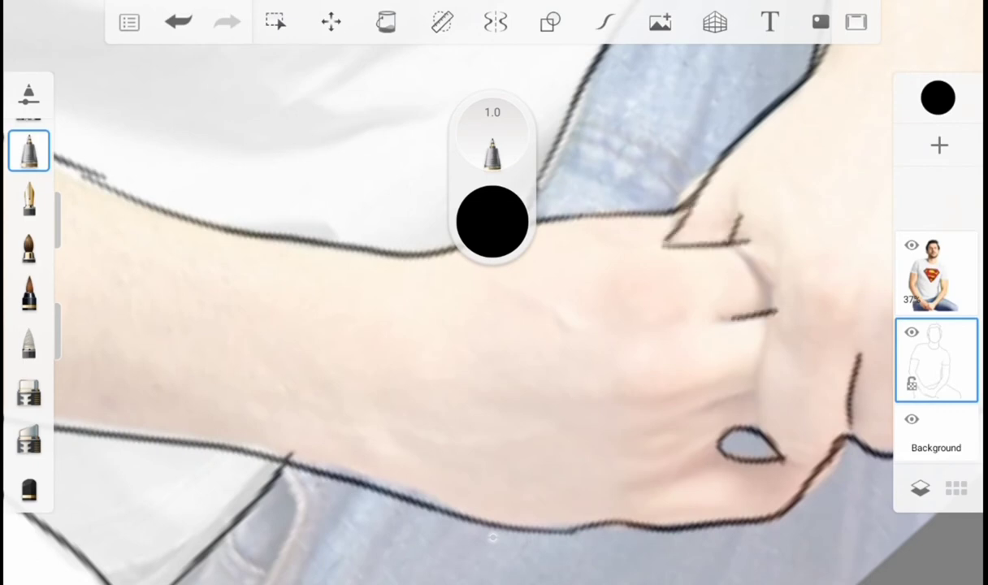
left_click_drag(745, 255, 764, 428)
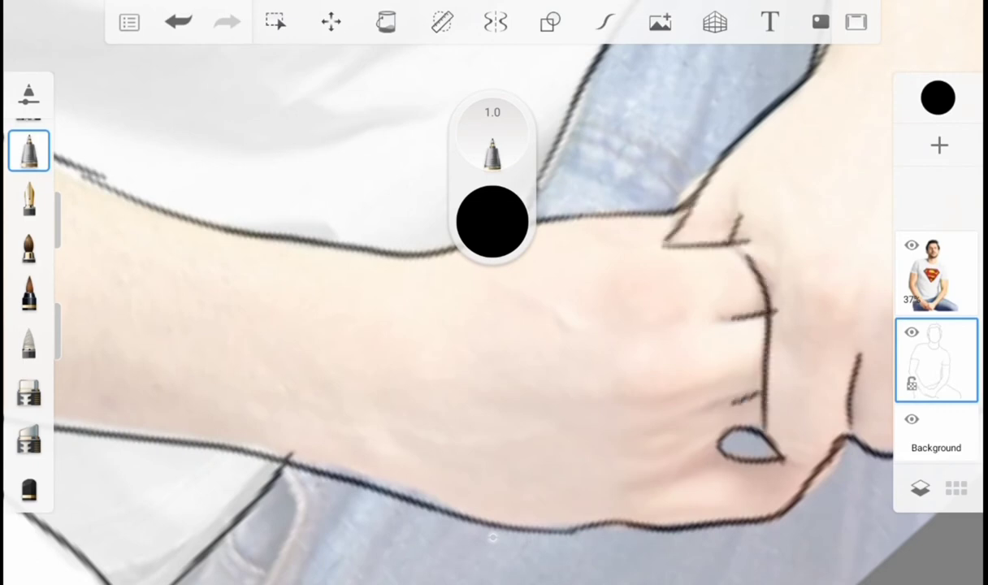
scroll(494, 293, "down", 2)
scroll(494, 292, "down", 3)
scroll(494, 293, "down", 2)
scroll(494, 293, "up", 2)
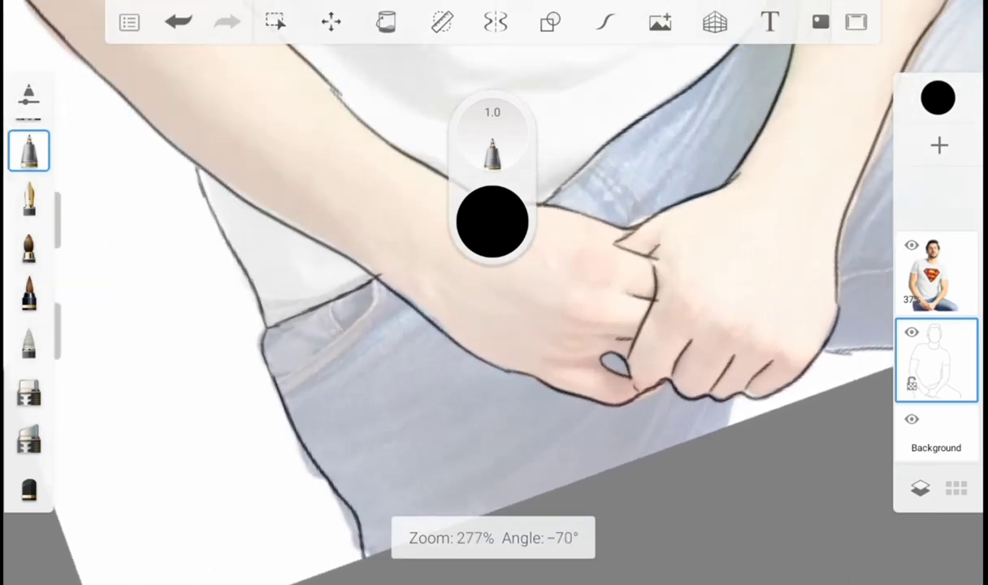
scroll(494, 292, "up", 1)
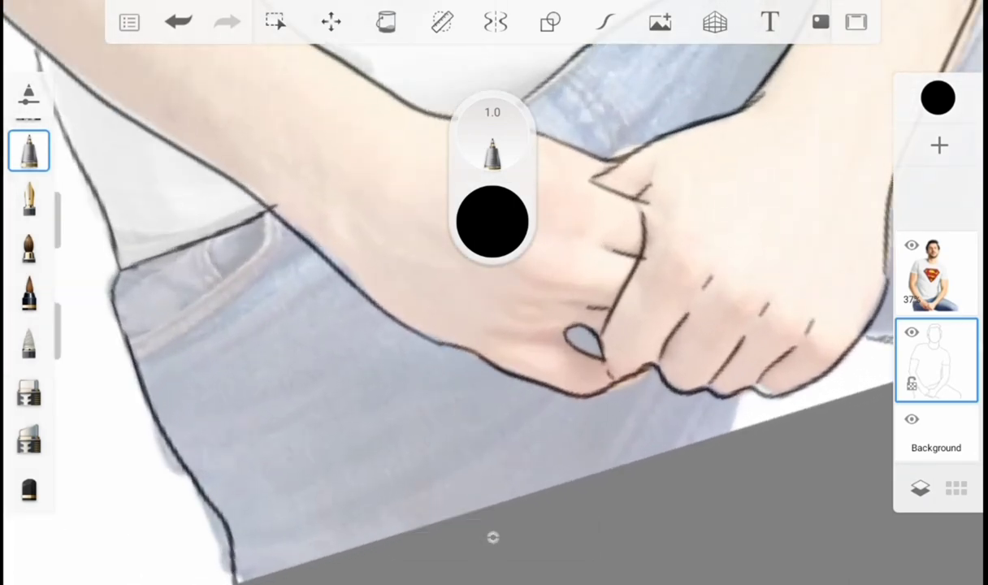
scroll(494, 293, "down", 2)
scroll(494, 292, "up", 3)
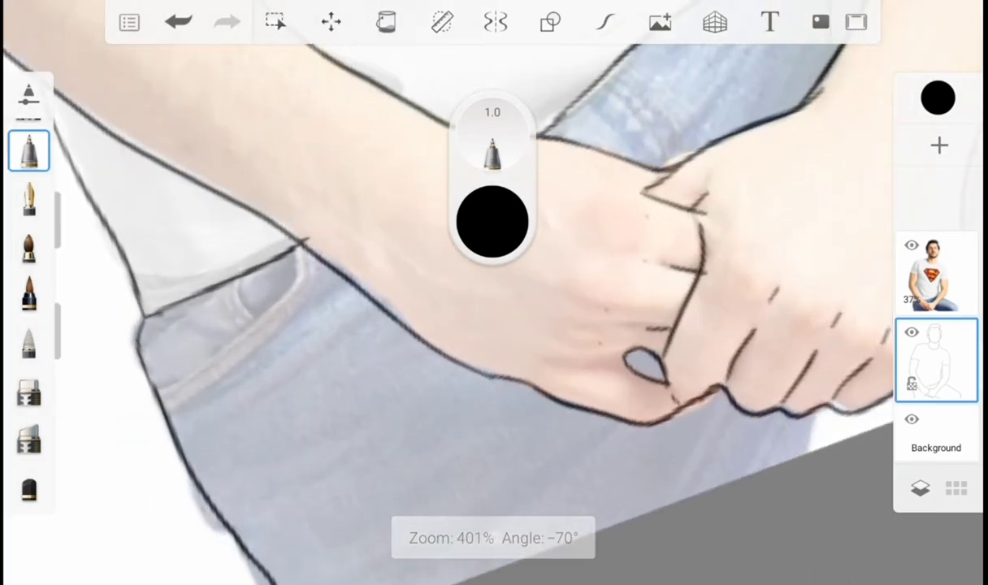
scroll(494, 293, "up", 1)
scroll(494, 292, "down", 3)
Zoom to the shirt shoulder and drag the pen opacity slider down to 55%
scroll(494, 293, "up", 1)
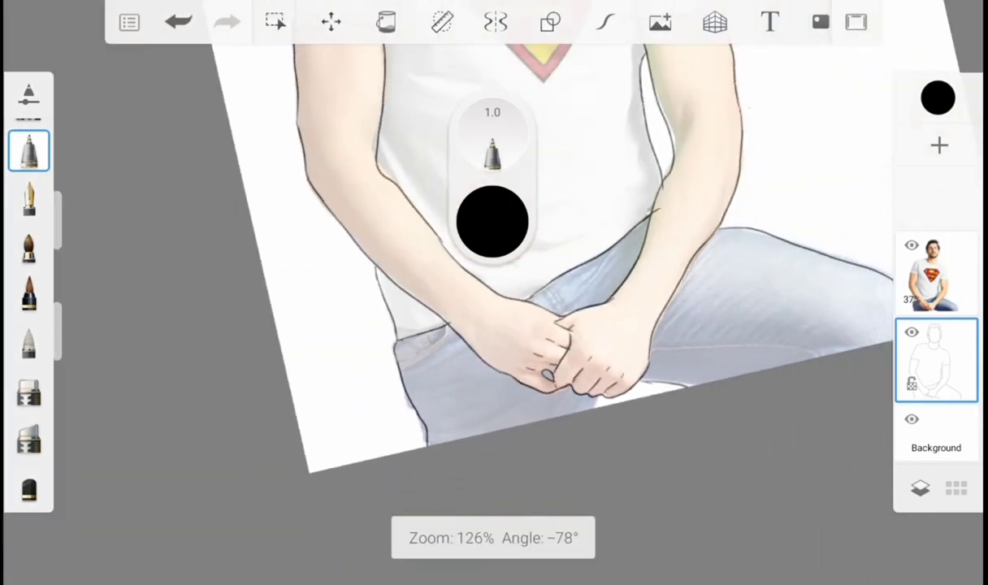
scroll(495, 292, "up", 1)
scroll(494, 293, "up", 2)
scroll(494, 293, "down", 10)
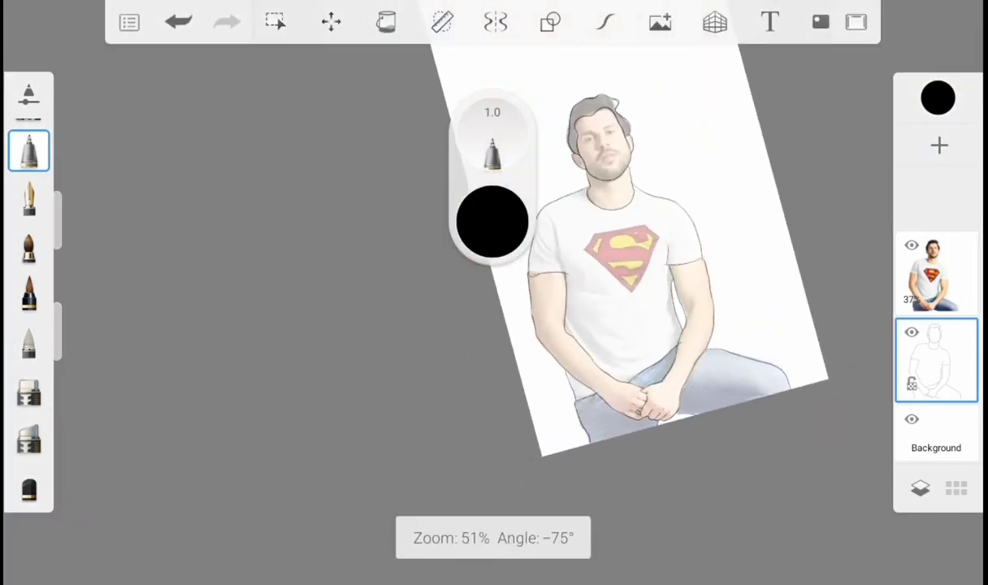
scroll(494, 293, "up", 5)
scroll(494, 292, "up", 3)
scroll(493, 537, "down", 2)
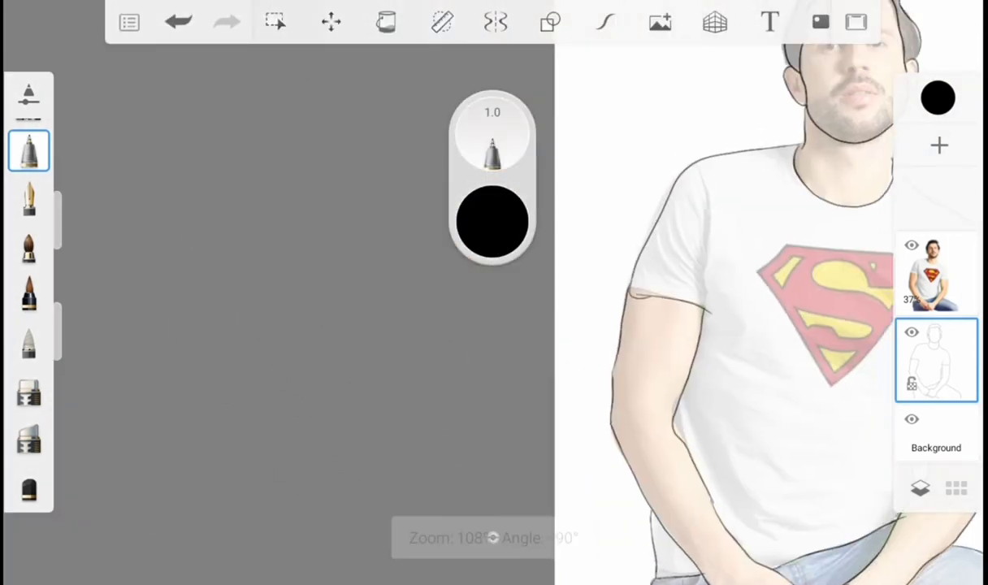
scroll(492, 537, "down", 1)
scroll(492, 537, "up", 4)
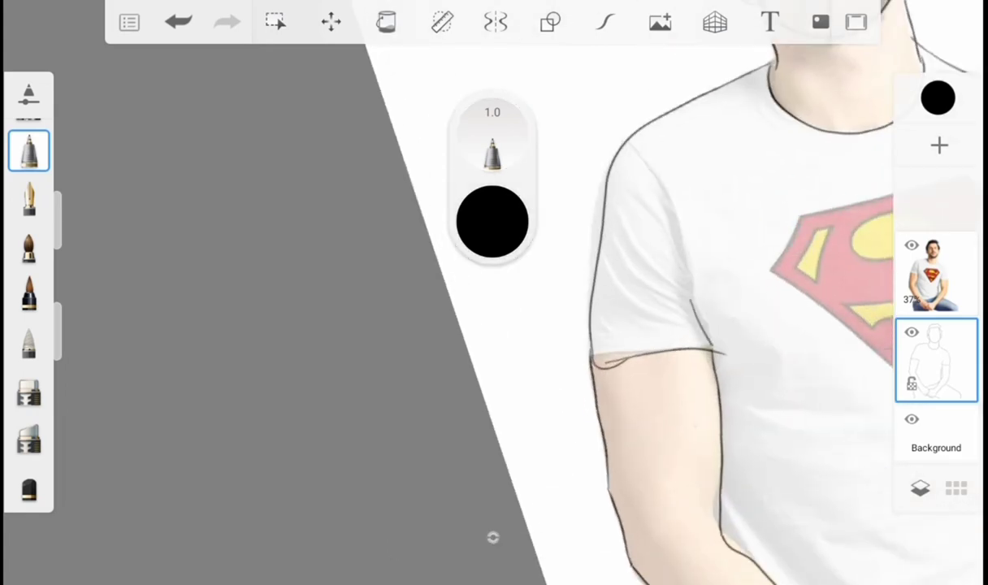
left_click_drag(57, 329, 57, 391)
scroll(493, 537, "up", 3)
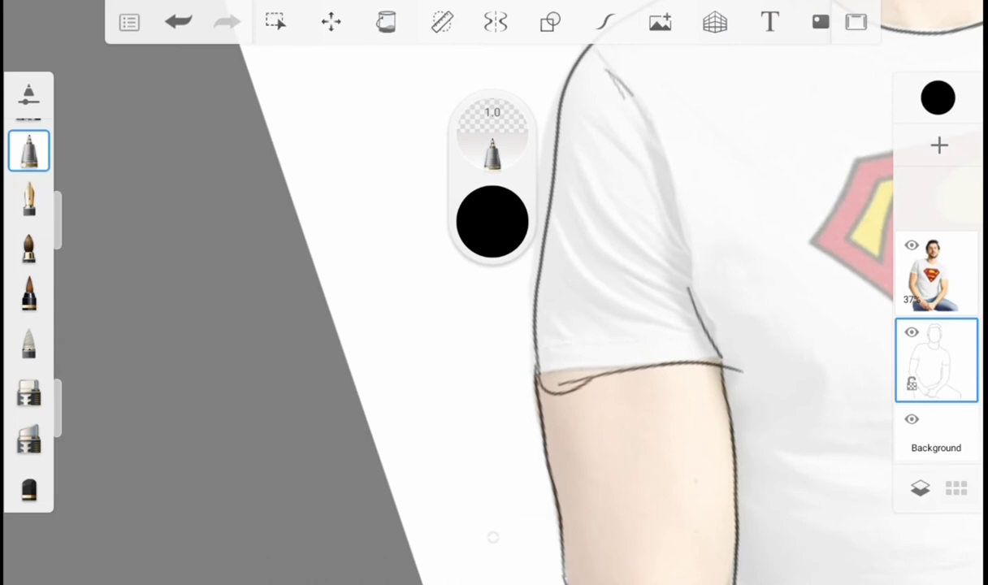
scroll(492, 537, "down", 3)
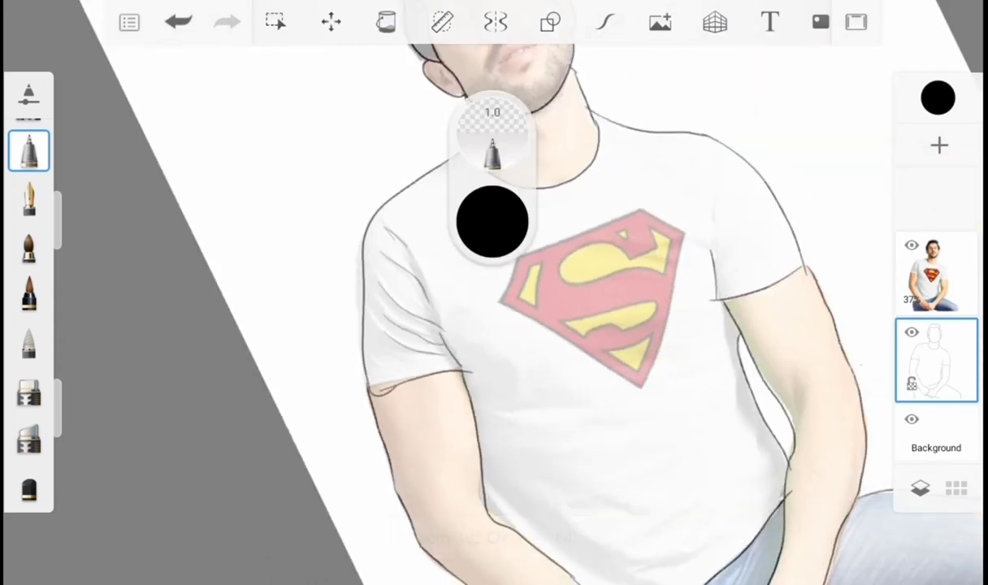
scroll(493, 537, "up", 3)
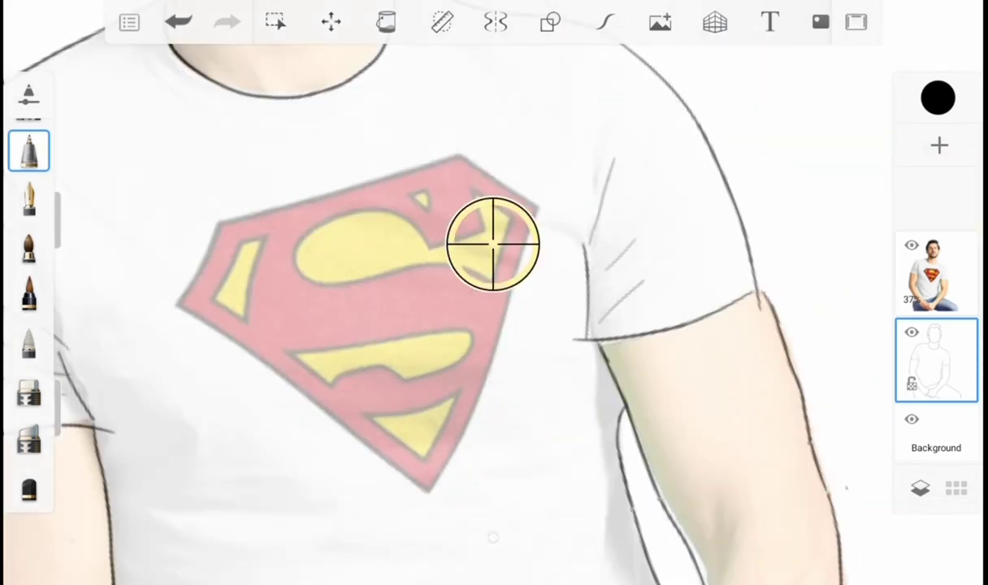
Undo the last stroke, set the brush colour to black, and trace the shield's left and top edges
key("ctrl+z")
scroll(493, 537, "down", 3)
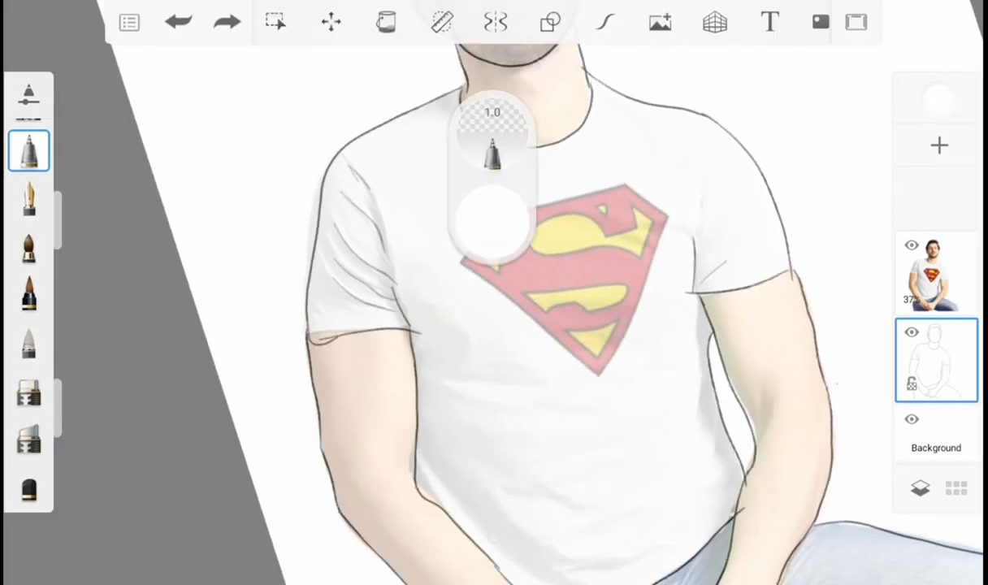
scroll(492, 537, "down", 3)
scroll(493, 537, "up", 3)
scroll(492, 537, "up", 2)
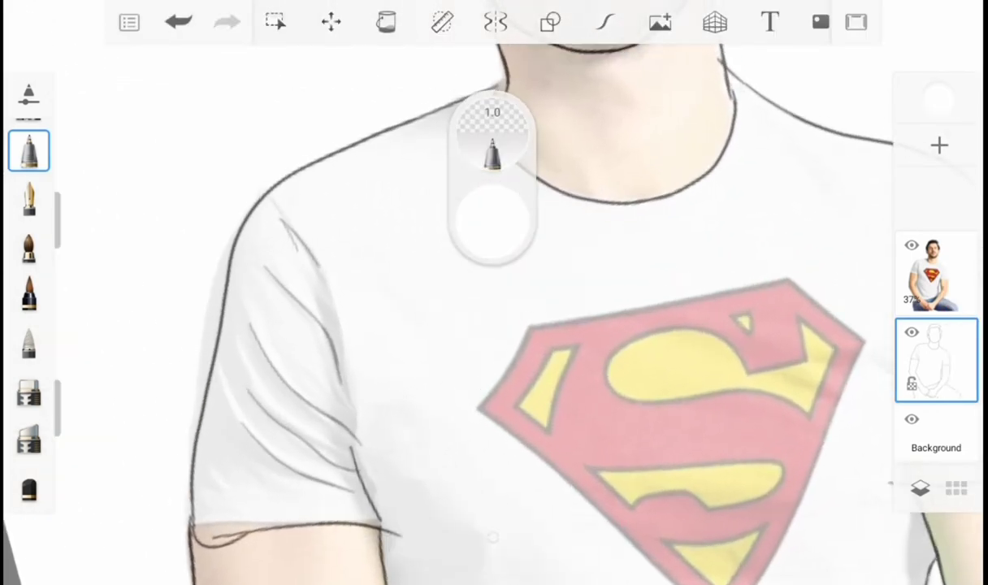
scroll(493, 325, "down", 1)
left_click(492, 219)
left_click_drag(772, 360, 595, 359)
left_click(493, 219)
scroll(492, 325, "up", 3)
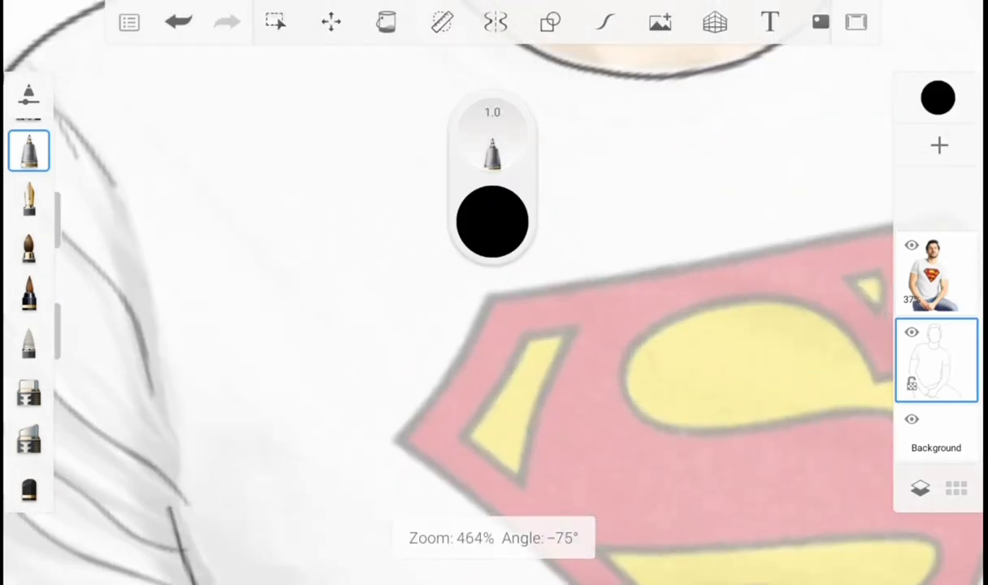
left_click_drag(430, 382, 865, 237)
Undo that edge and retrace the shield's left edge in black
key("ctrl+z")
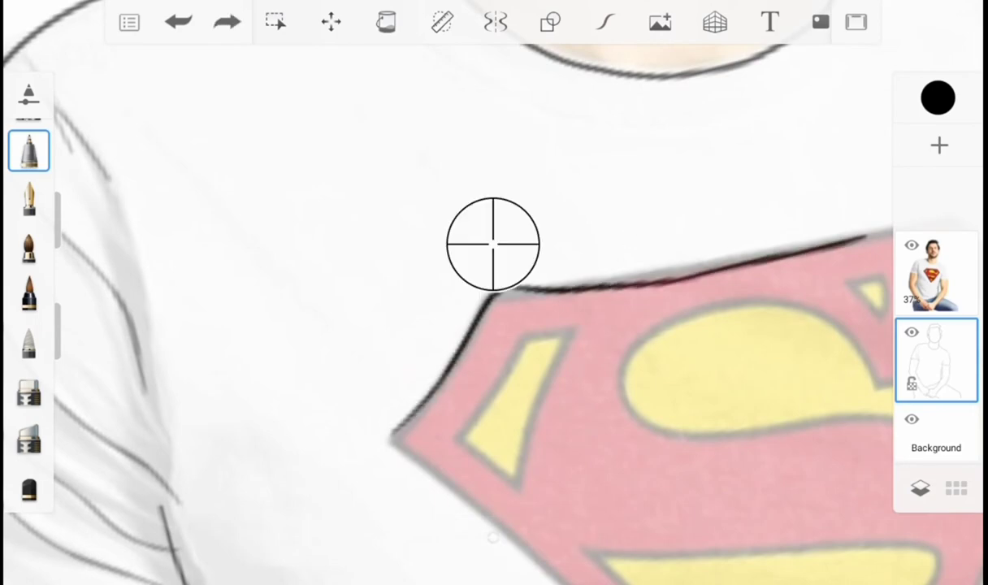
scroll(493, 244, "down", 2)
left_click(493, 220)
left_click(492, 537)
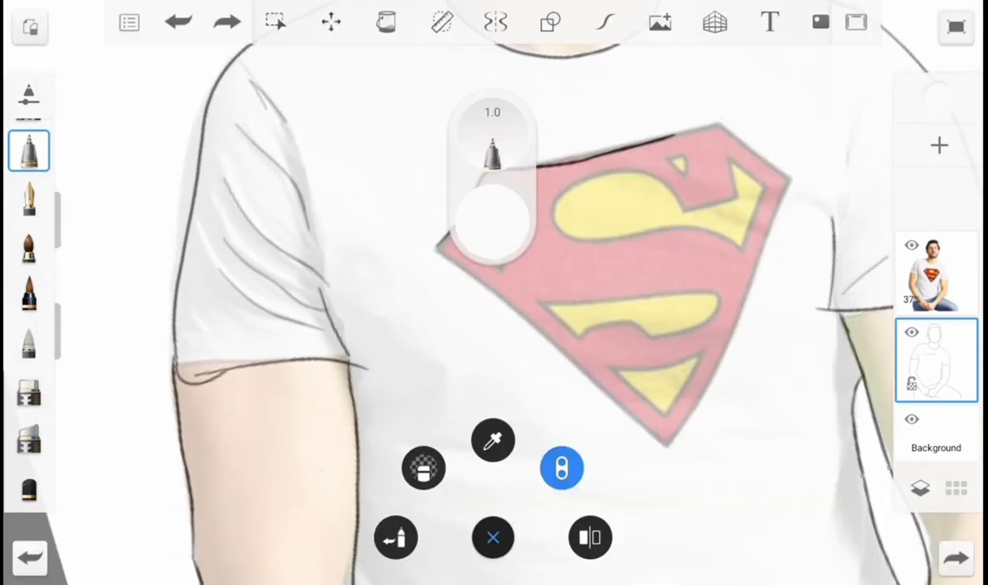
left_click(493, 220)
scroll(493, 293, "up", 3)
mouse_move(416, 189)
left_mouse_down()
mouse_move(497, 253)
mouse_move(703, 508)
left_mouse_up()
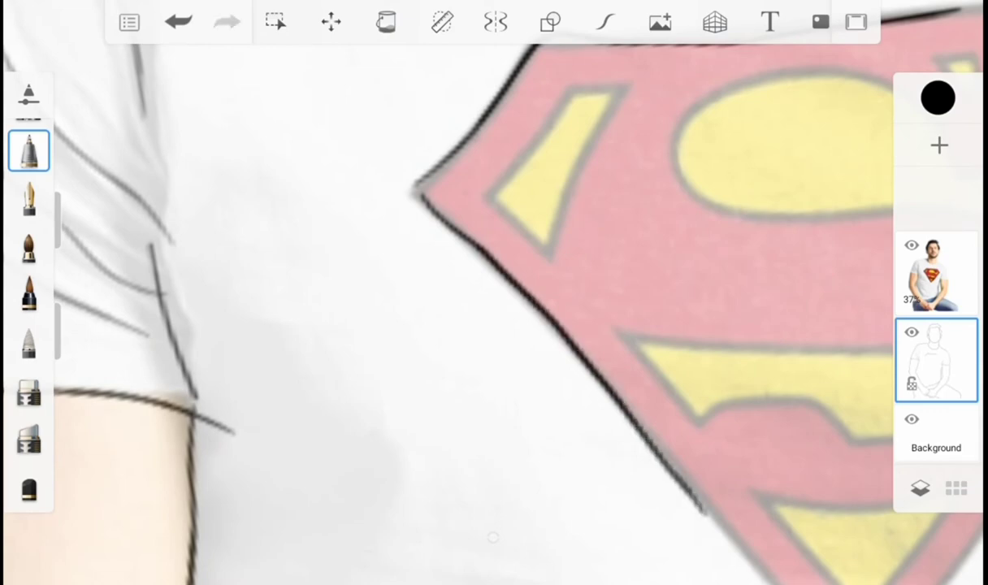
Outline the shield's bottom-left, right and top edges with the upper-right corner
scroll(493, 292, "down", 2)
mouse_move(438, 410)
left_mouse_down()
mouse_move(617, 560)
mouse_move(752, 309)
mouse_move(784, 126)
left_mouse_up()
scroll(492, 292, "down", 2)
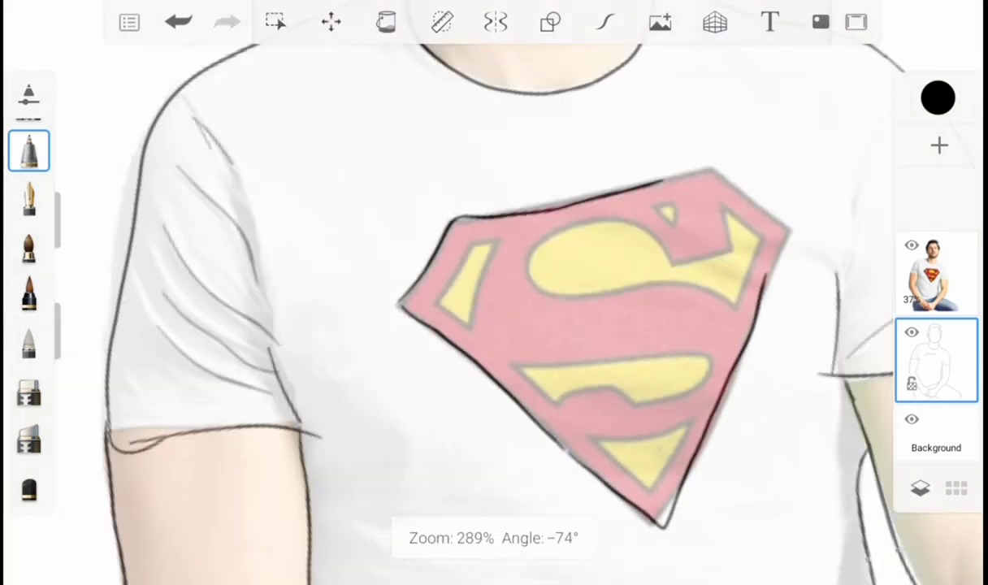
scroll(493, 293, "up", 2)
mouse_move(370, 203)
left_mouse_down()
mouse_move(463, 186)
mouse_move(628, 331)
left_mouse_up()
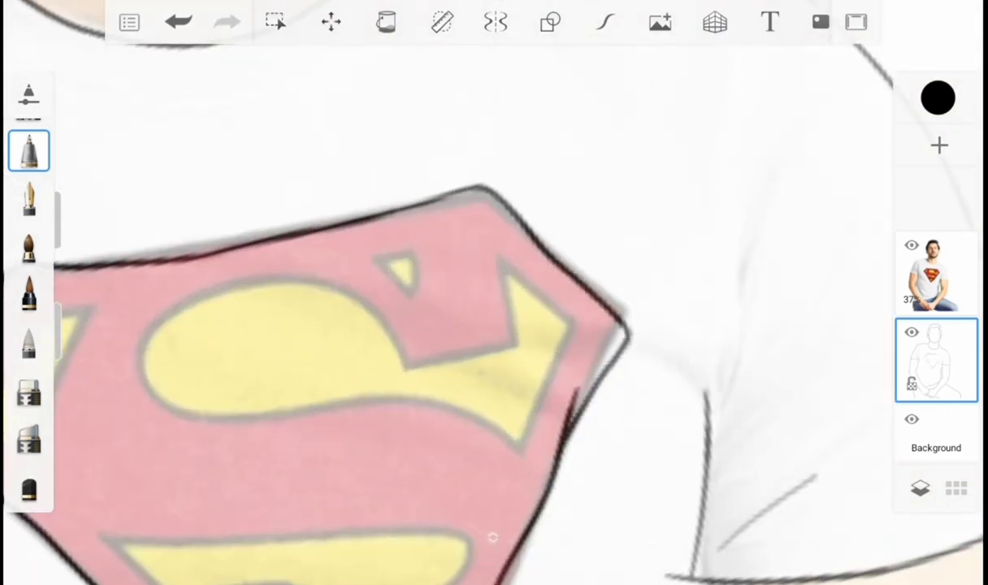
scroll(493, 293, "down", 3)
scroll(493, 292, "up", 3)
Outline the logo's yellow shapes: left shape, small triangle, top-right arrow and big oval
mouse_move(349, 380)
left_mouse_down()
mouse_move(432, 260)
mouse_move(414, 429)
left_mouse_up()
scroll(492, 537, "down", 3)
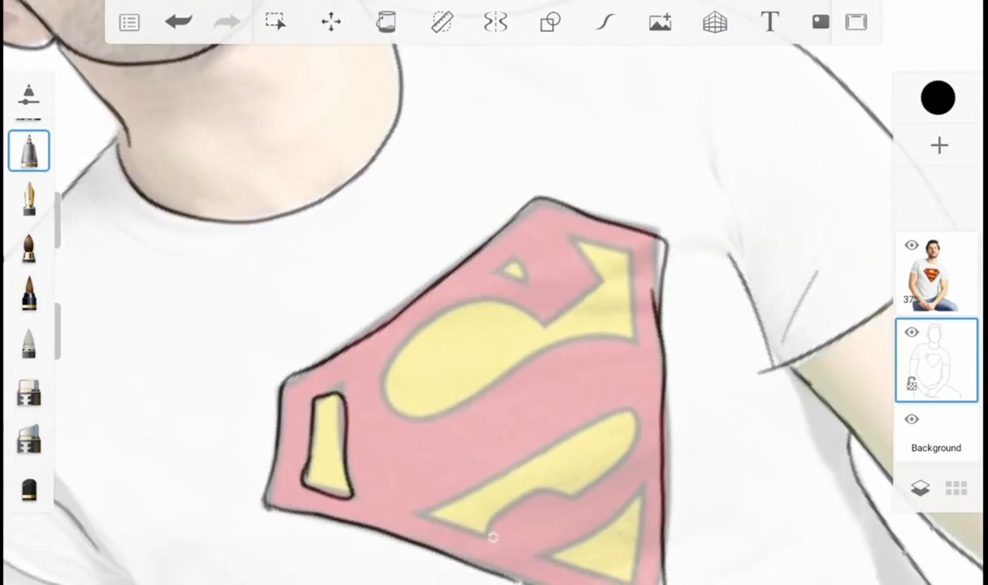
scroll(493, 537, "up", 3)
left_click_drag(454, 265, 366, 252)
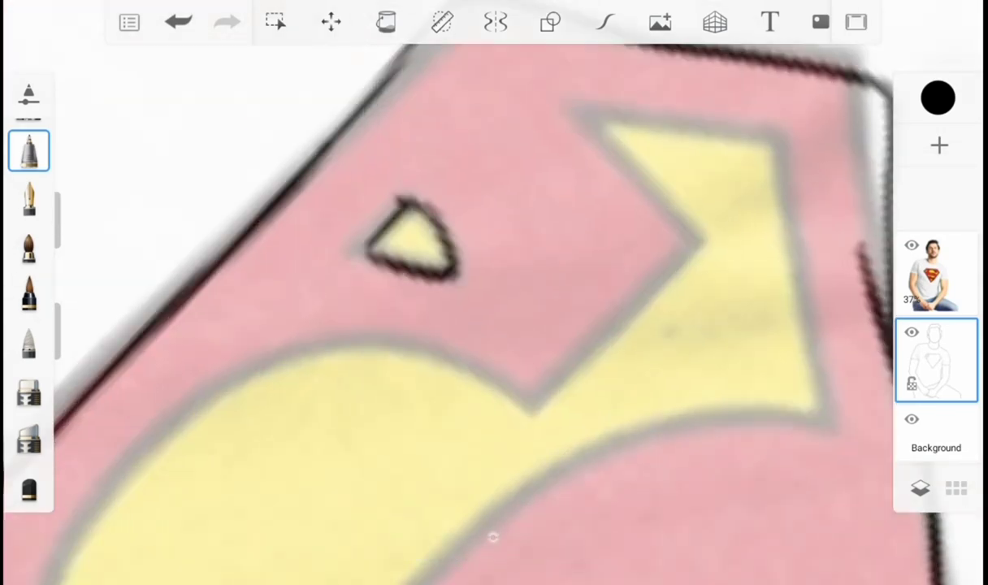
scroll(492, 538, "down", 3)
left_click_drag(632, 188, 665, 237)
mouse_move(524, 266)
left_mouse_down()
mouse_move(305, 378)
mouse_move(512, 358)
mouse_move(673, 317)
left_mouse_up()
key("ctrl+z")
key("ctrl+z")
key("ctrl+z")
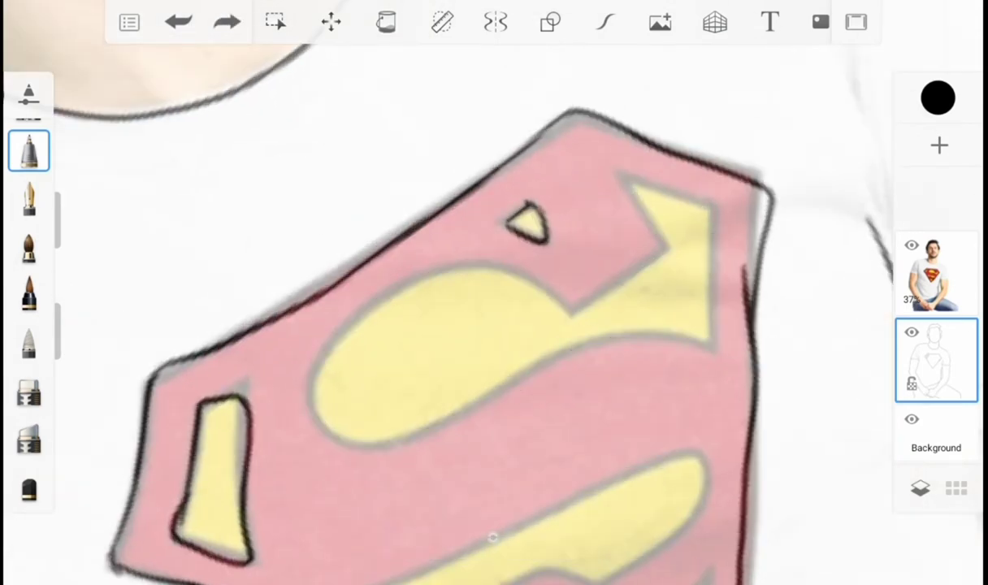
mouse_move(574, 307)
left_mouse_down()
mouse_move(294, 358)
mouse_move(476, 382)
mouse_move(683, 329)
left_mouse_up()
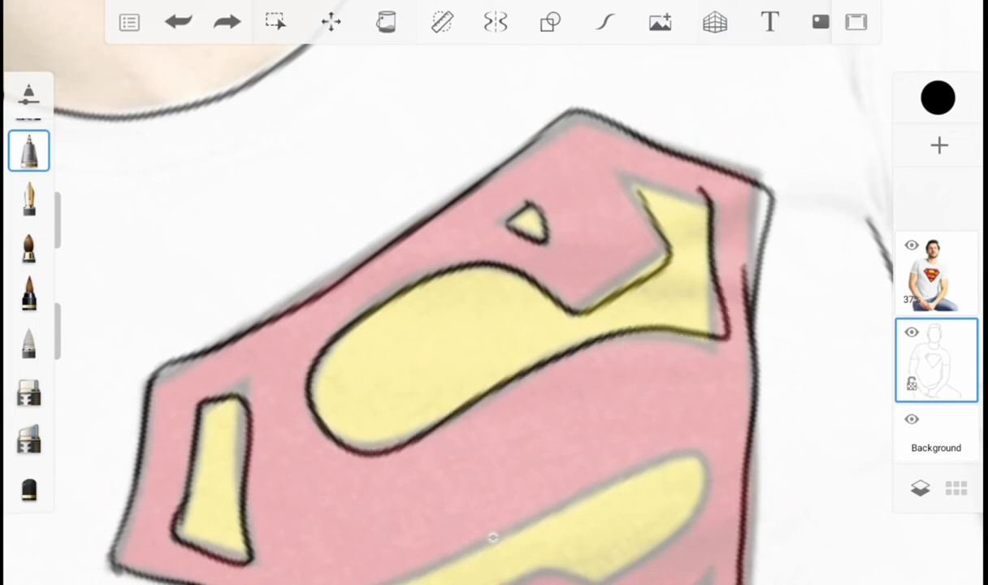
Try other brushes, pick the Hard Eraser, and draw a dark red line along a yellow shape
scroll(493, 537, "up", 5)
scroll(492, 537, "down", 5)
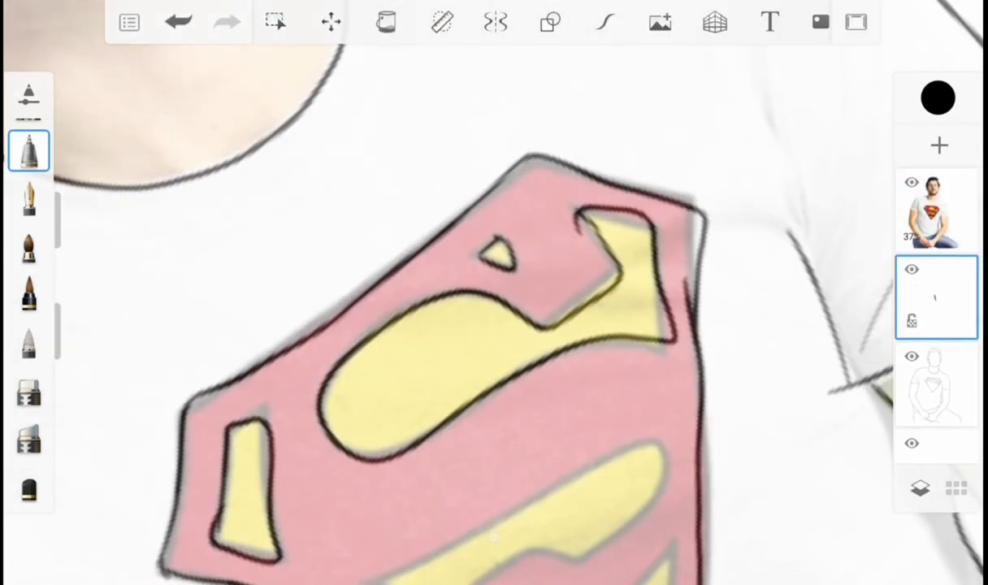
left_click(28, 393)
scroll(493, 537, "up", 2)
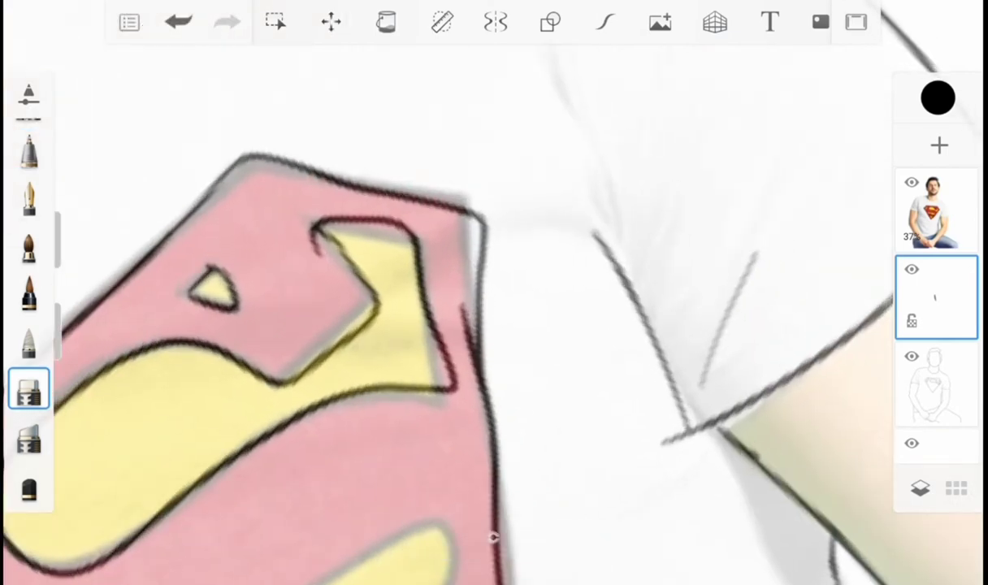
left_click(28, 151)
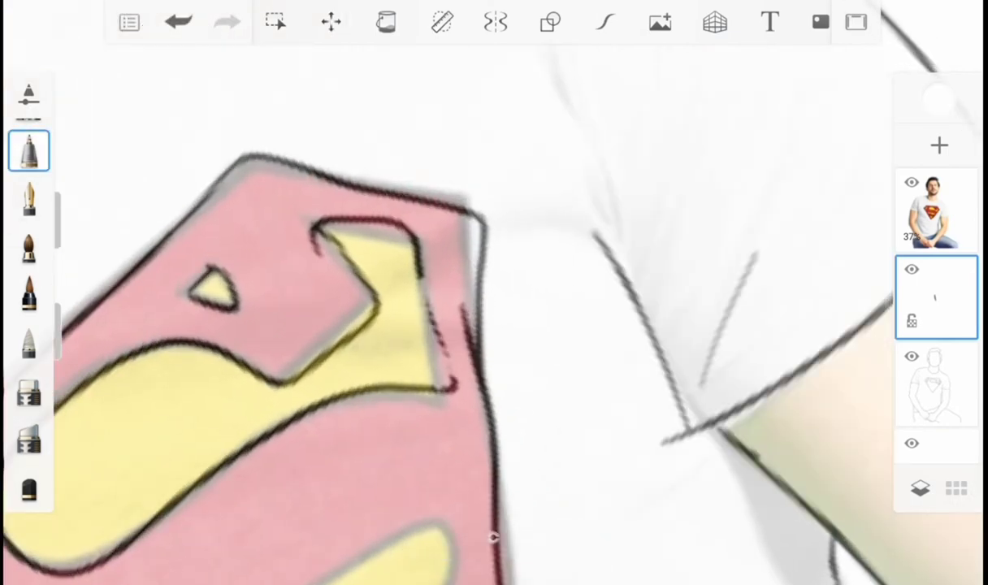
left_click(29, 150)
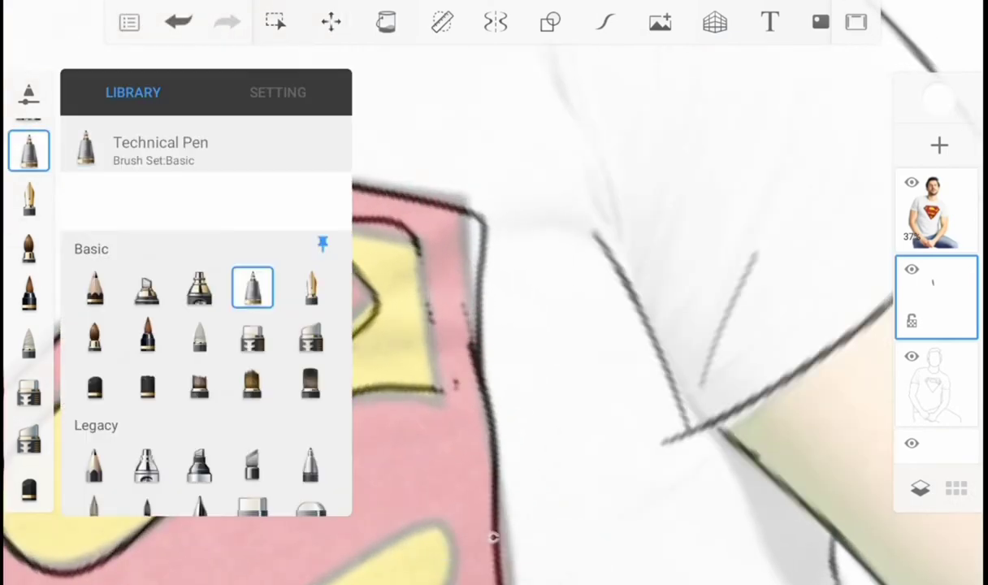
scroll(195, 366, "down", 2)
left_click(241, 363)
scroll(493, 537, "up", 2)
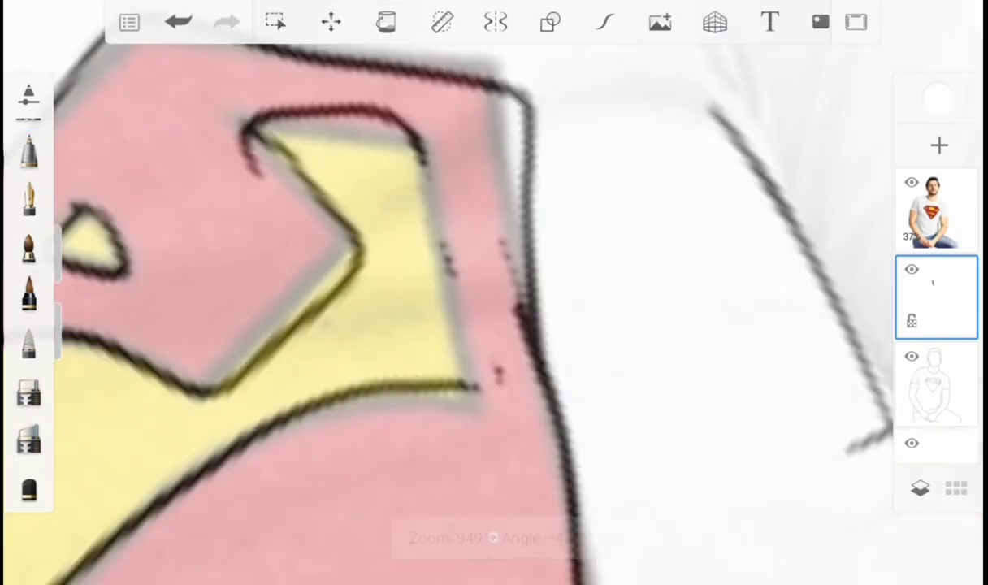
left_click_drag(472, 384, 443, 274)
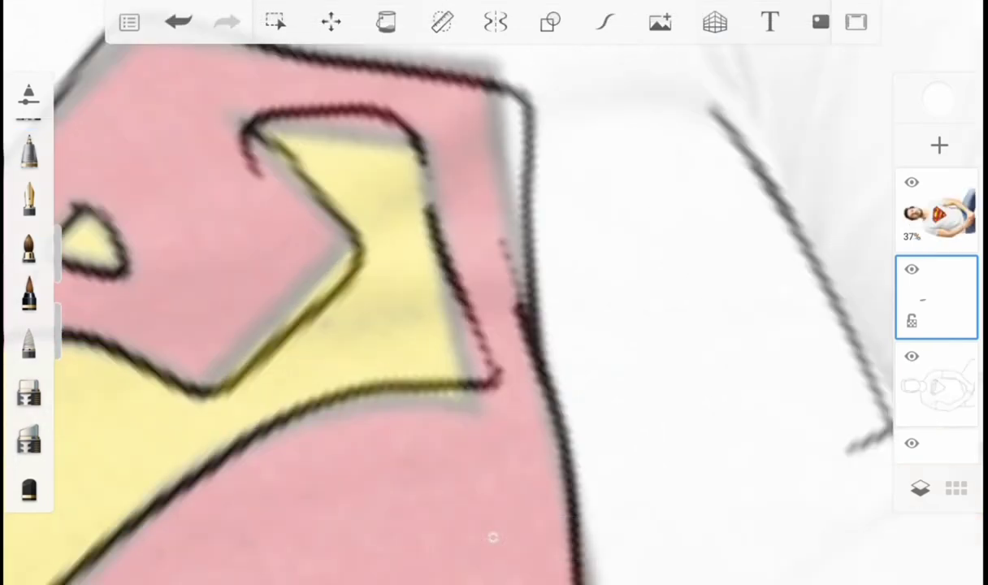
Make the painting colour transparent, then undo the recent logo inking
left_click(938, 97)
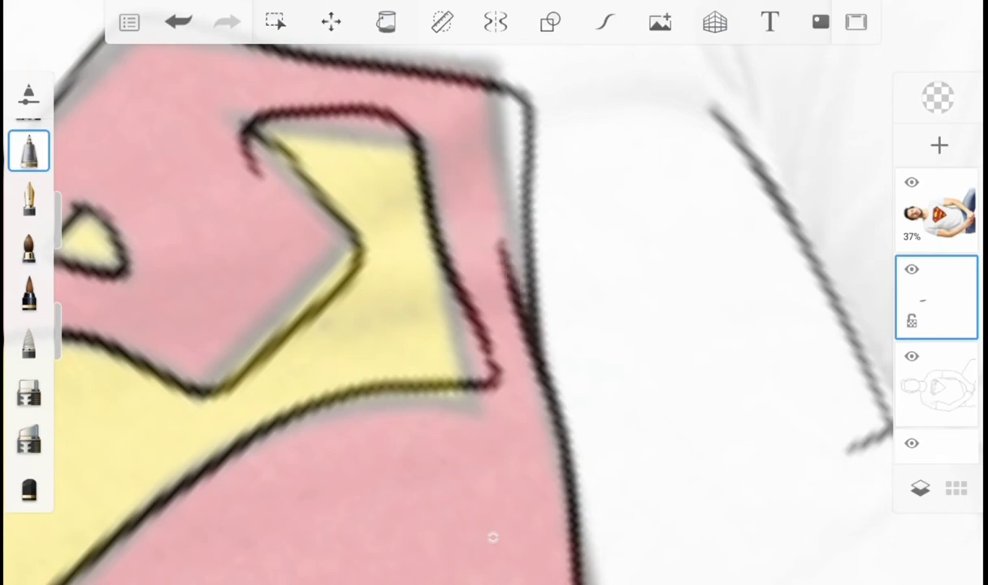
scroll(492, 537, "down", 5)
scroll(492, 537, "up", 5)
left_click(28, 150)
scroll(493, 537, "up", 3)
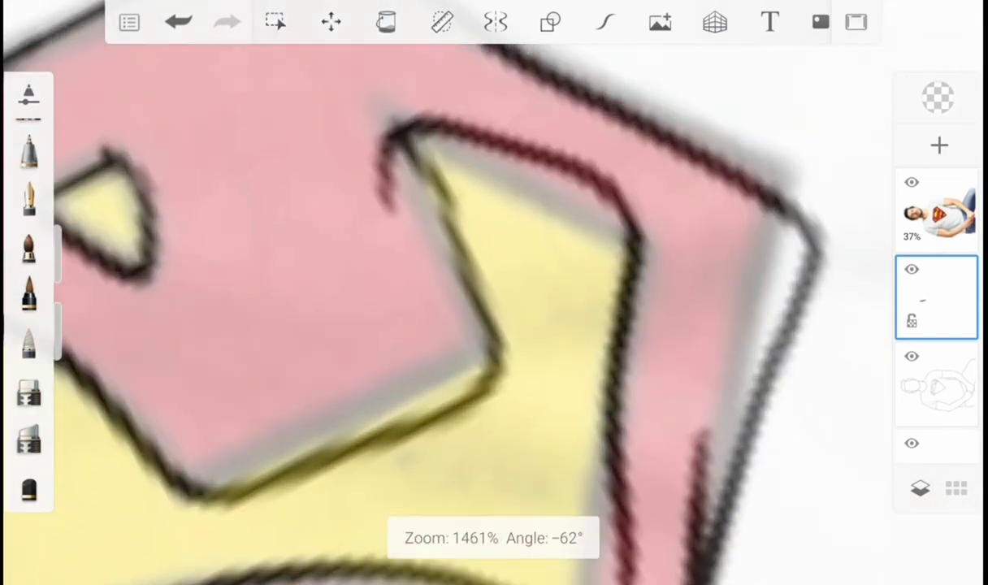
scroll(493, 538, "down", 5)
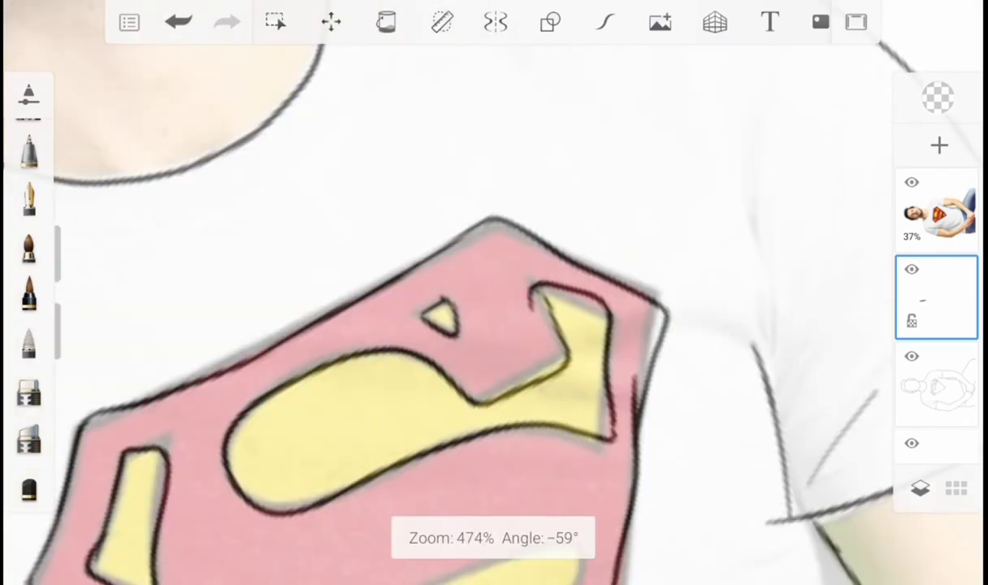
key("ctrl+z")
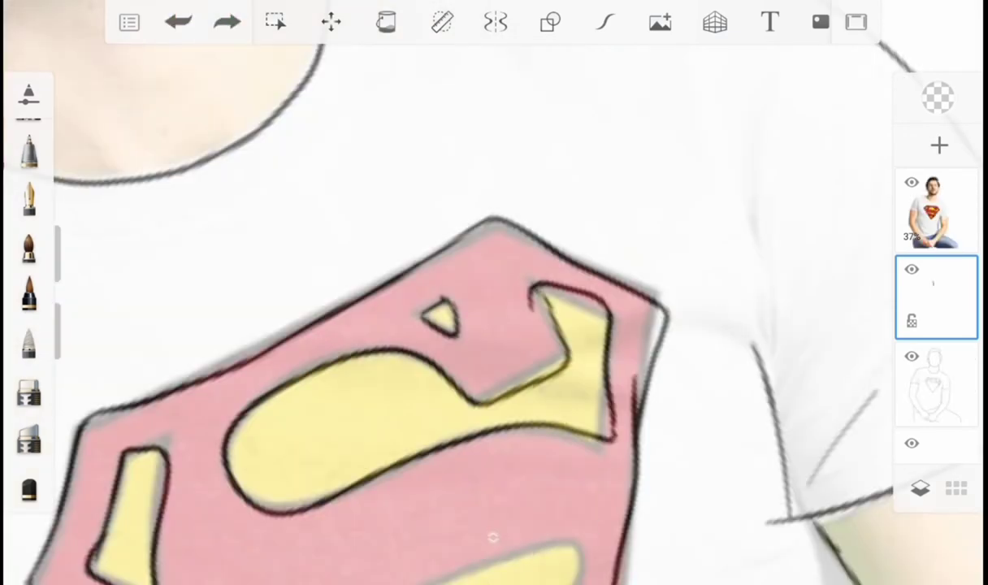
key("ctrl+z")
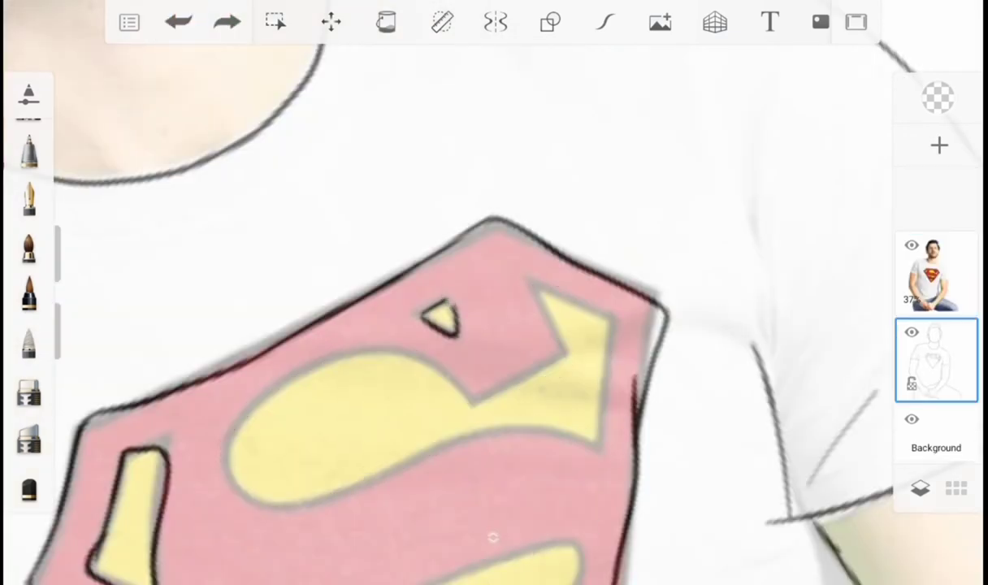
Switch to the pen brush and set the ink colour to black
scroll(492, 537, "up", 3)
left_click(28, 150)
left_click(938, 98)
left_click_drag(740, 317, 646, 317)
left_click(325, 366)
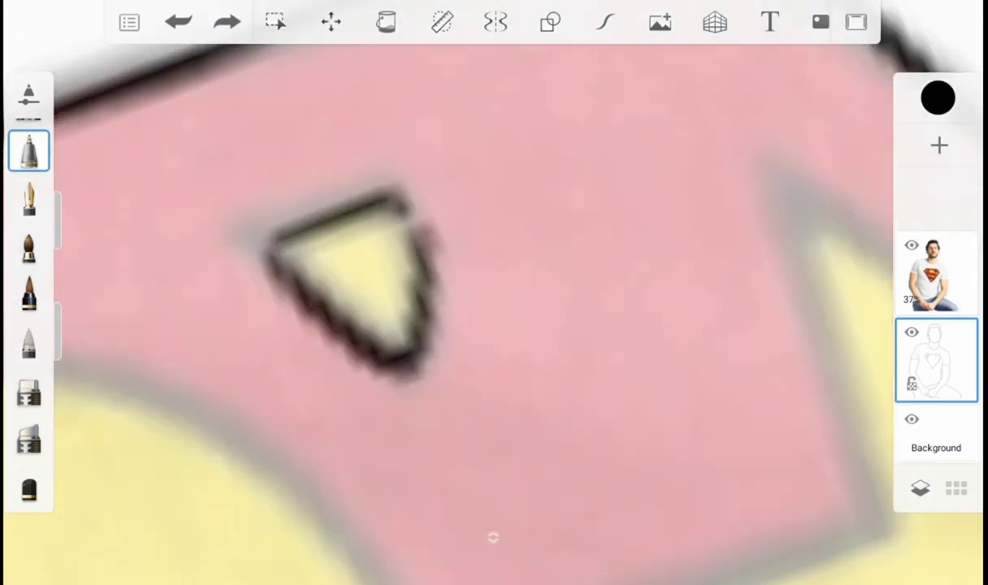
Ink the notch, side, bottom and upper edges of the large yellow S shape
scroll(493, 537, "down", 3)
scroll(493, 537, "up", 3)
mouse_move(598, 134)
left_mouse_down()
mouse_move(488, 346)
mouse_move(438, 380)
left_mouse_up()
mouse_move(601, 139)
left_mouse_down()
mouse_move(768, 244)
mouse_move(658, 479)
left_mouse_up()
left_click_drag(631, 443, 53, 524)
mouse_move(423, 357)
left_mouse_down()
mouse_move(139, 231)
mouse_move(80, 248)
left_mouse_up()
Outline the yellow oval, the lower yellow shape and the small yellow triangle in black
scroll(492, 537, "up", 3)
mouse_move(438, 187)
left_mouse_down()
mouse_move(313, 422)
mouse_move(496, 510)
left_mouse_up()
scroll(492, 537, "down", 3)
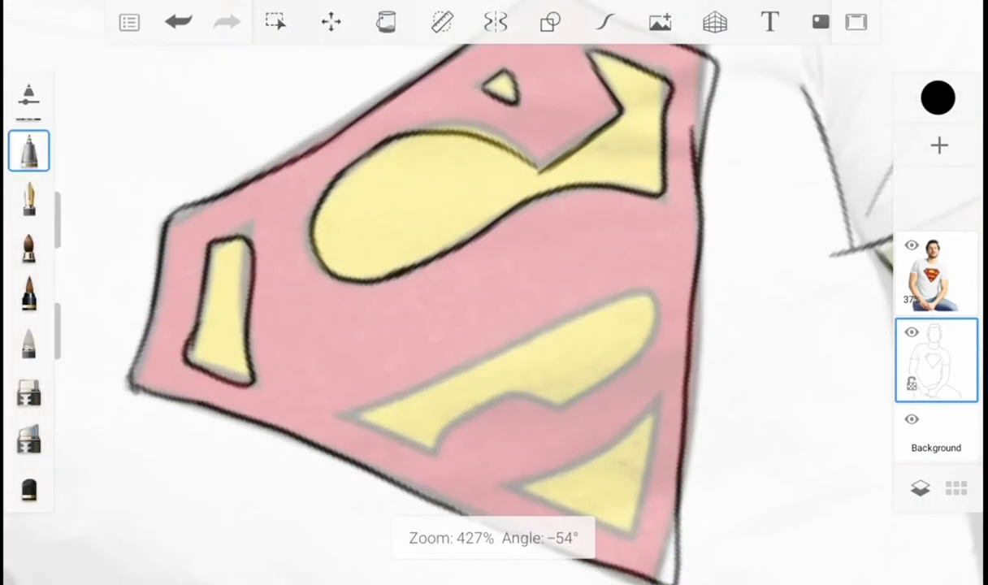
scroll(493, 537, "up", 3)
mouse_move(216, 398)
left_mouse_down()
mouse_move(673, 186)
mouse_move(640, 308)
mouse_move(463, 365)
mouse_move(331, 441)
mouse_move(209, 398)
left_mouse_up()
mouse_move(480, 507)
left_mouse_down()
mouse_move(709, 367)
mouse_move(678, 561)
mouse_move(475, 508)
left_mouse_up()
Set the Technical Pen to size 1.1 and pan the view across the shirt
scroll(492, 537, "down", 3)
scroll(494, 293, "down", 5)
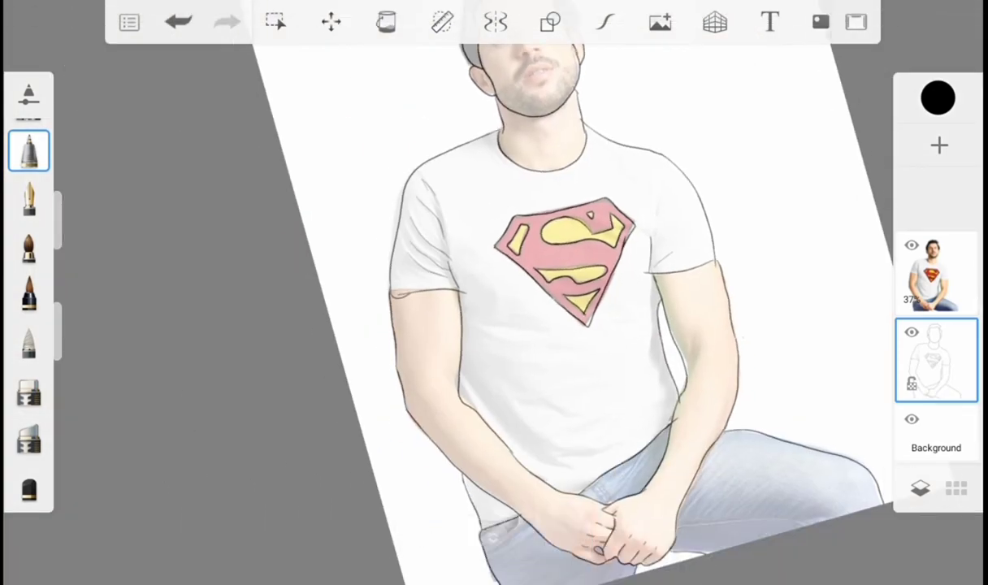
scroll(494, 293, "up", 3)
scroll(28, 293, "up", 3)
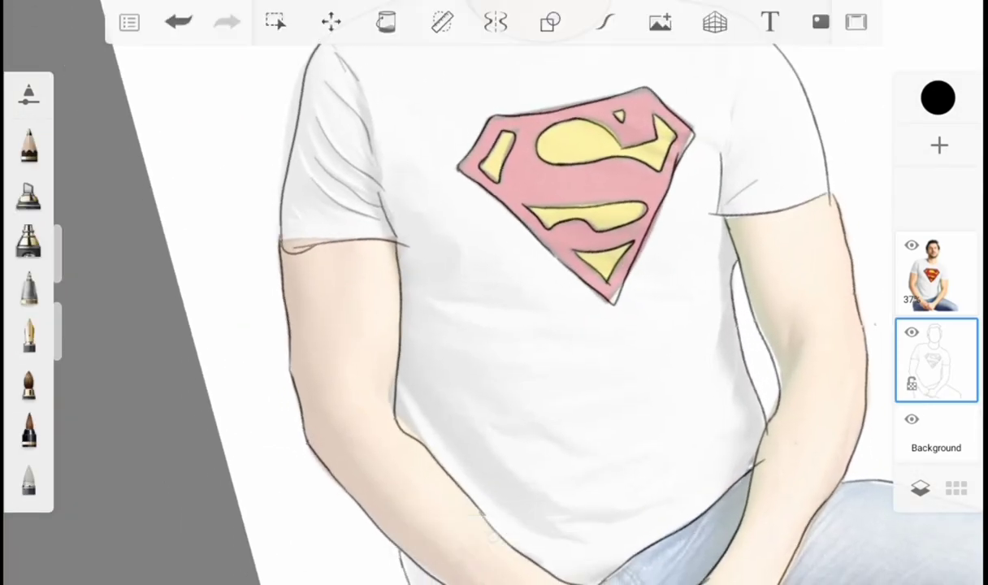
left_click(28, 286)
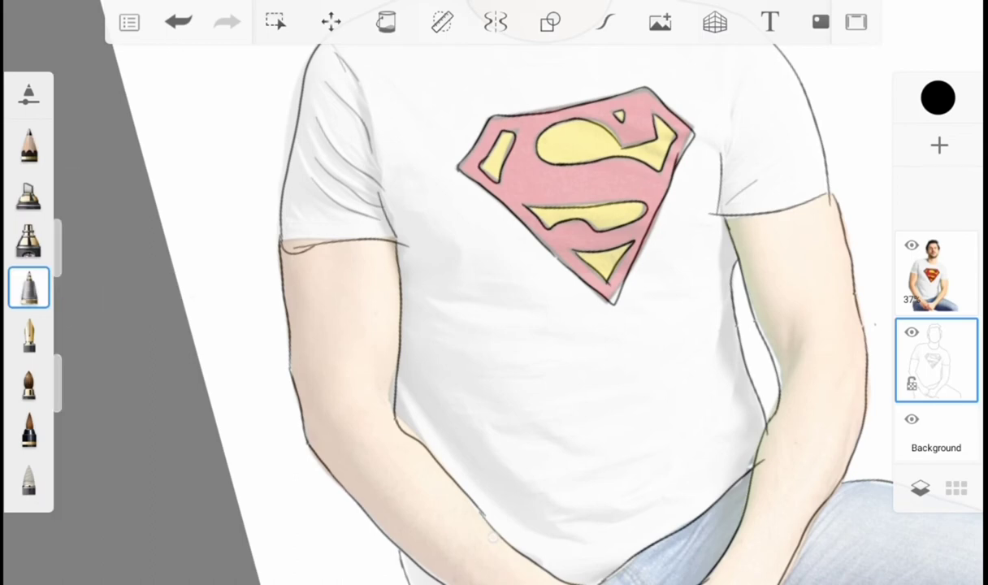
left_click_drag(57, 248, 56, 216)
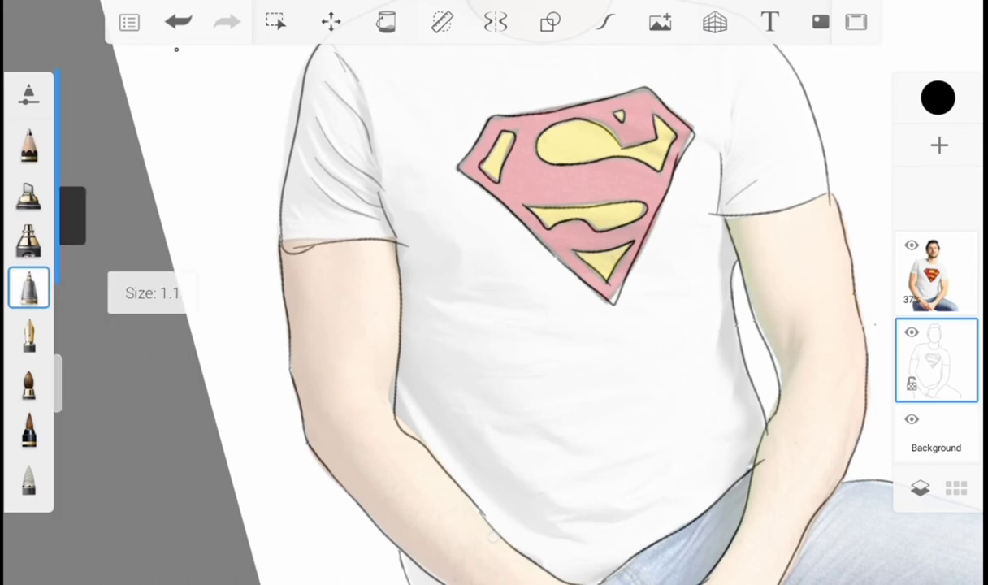
left_click_drag(57, 383, 57, 356)
left_click_drag(575, 244, 674, 211)
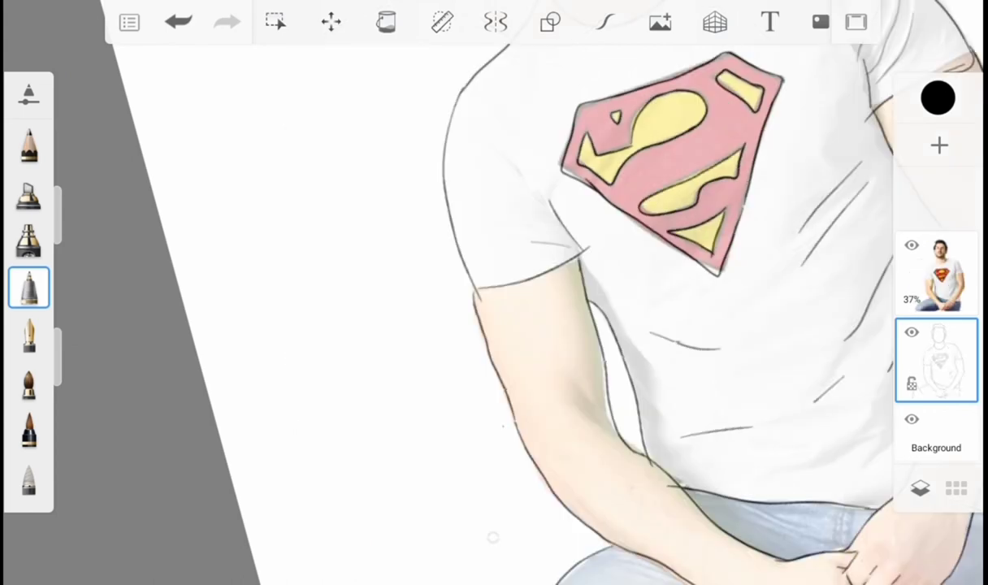
scroll(494, 309, "down", 5)
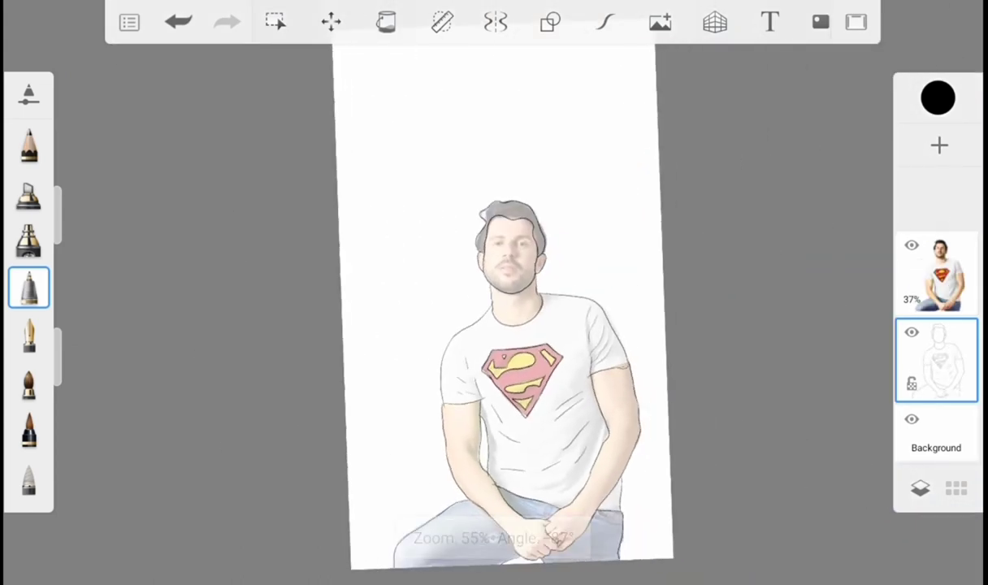
Delete the reference photo layer, then undo an accidental black fill around the face
left_click(936, 274)
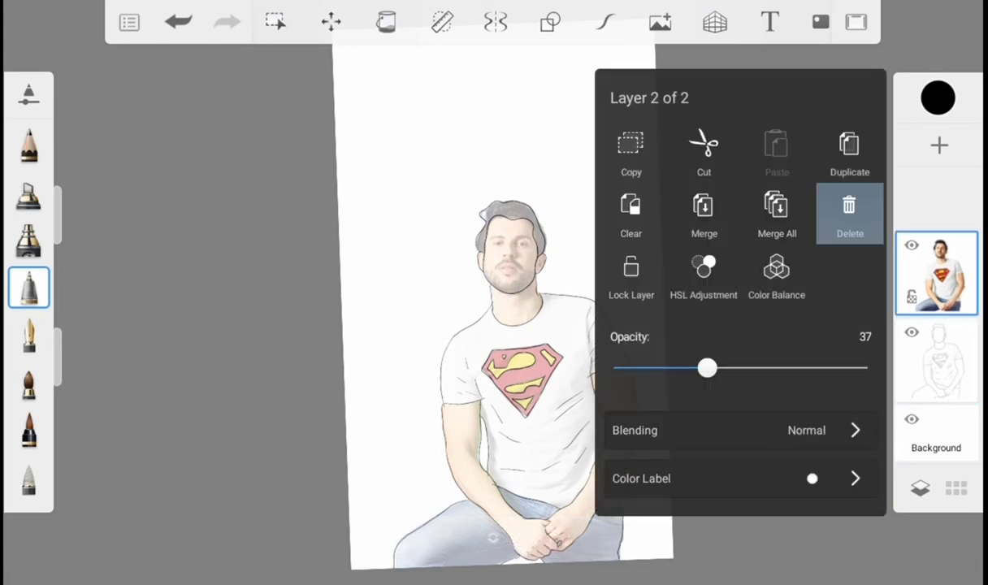
left_click(849, 213)
left_click(386, 21)
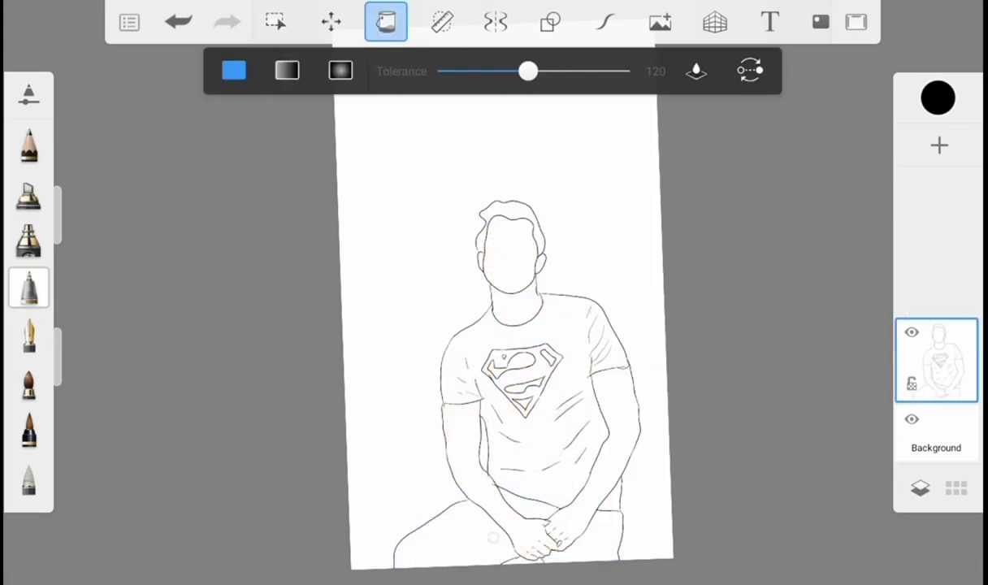
scroll(510, 244, "up", 5)
left_click(487, 520)
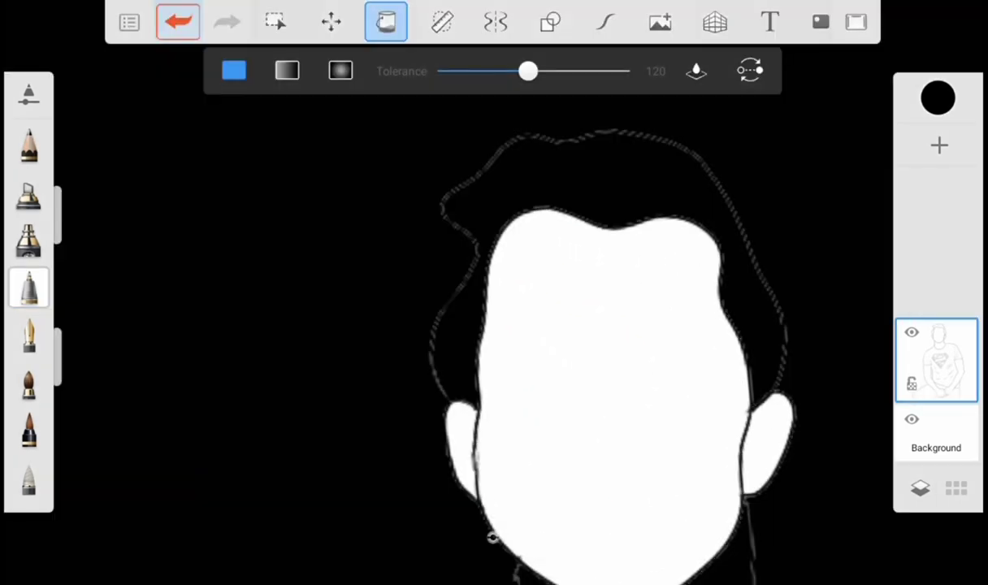
left_click(178, 22)
scroll(471, 455, "up", 5)
Fill the hair solid black
left_click(28, 287)
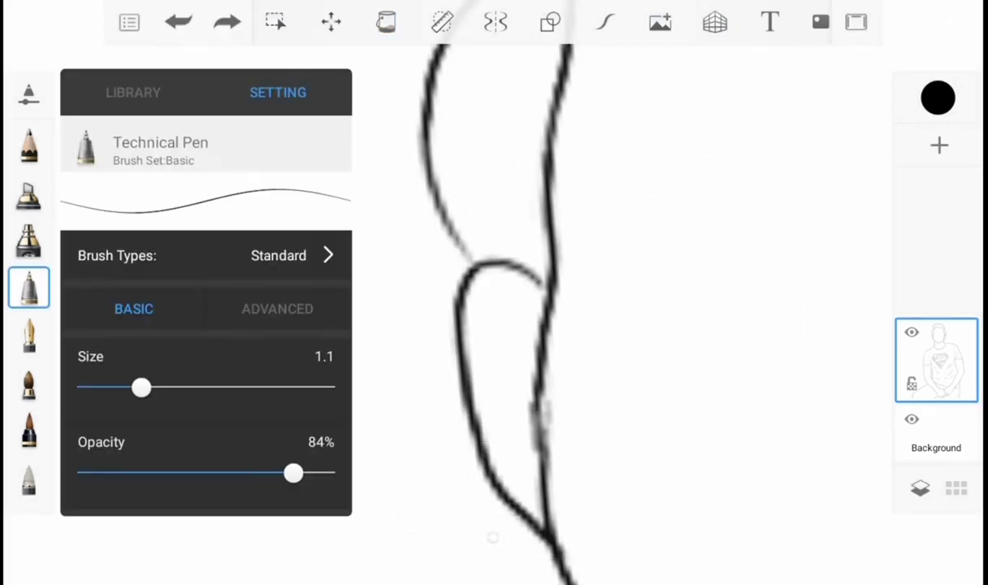
left_click(29, 287)
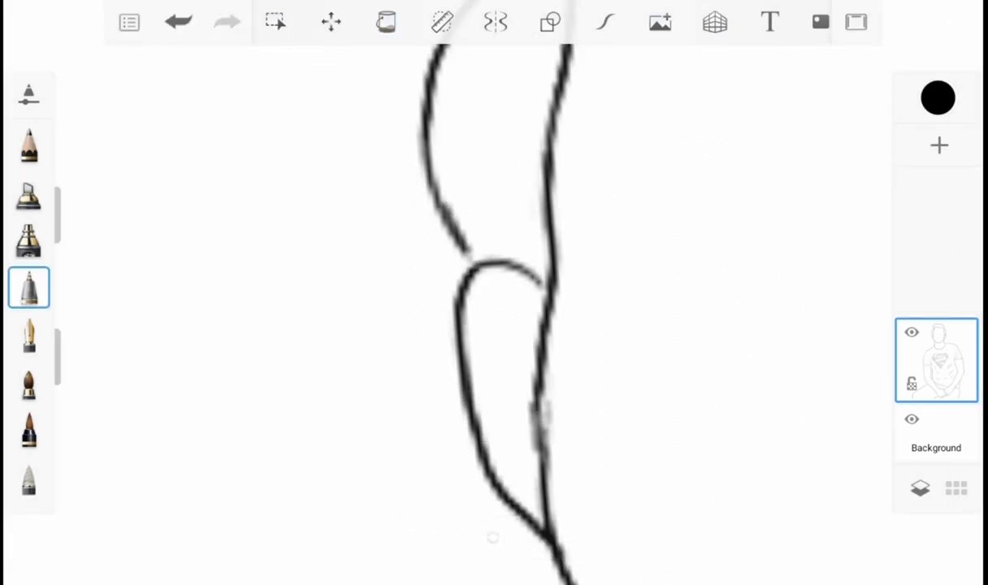
scroll(494, 325, "down", 5)
left_click(386, 22)
left_click(504, 98)
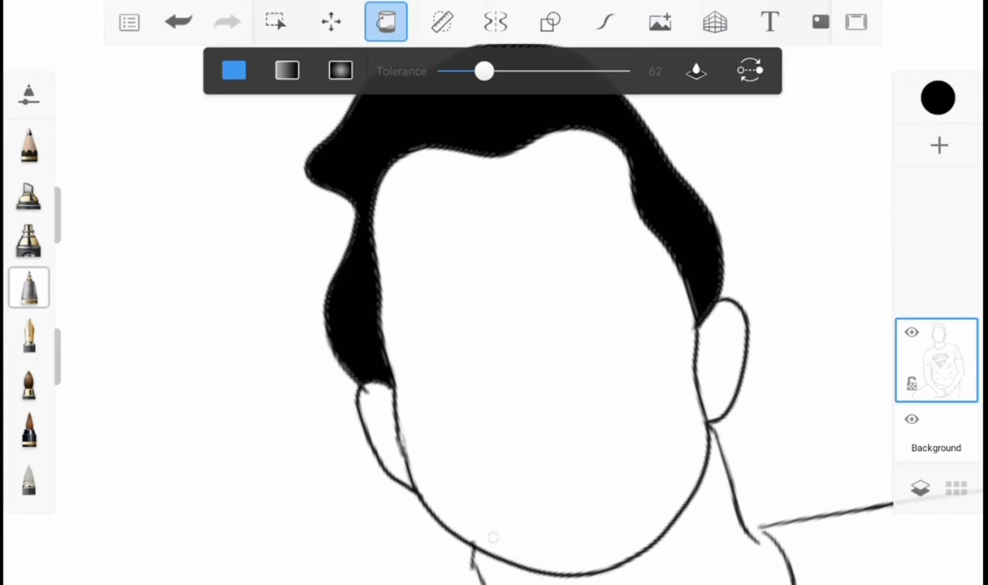
Mix a light peach on the colour wheel and fill the face and background with it
left_click(937, 97)
left_click(624, 493)
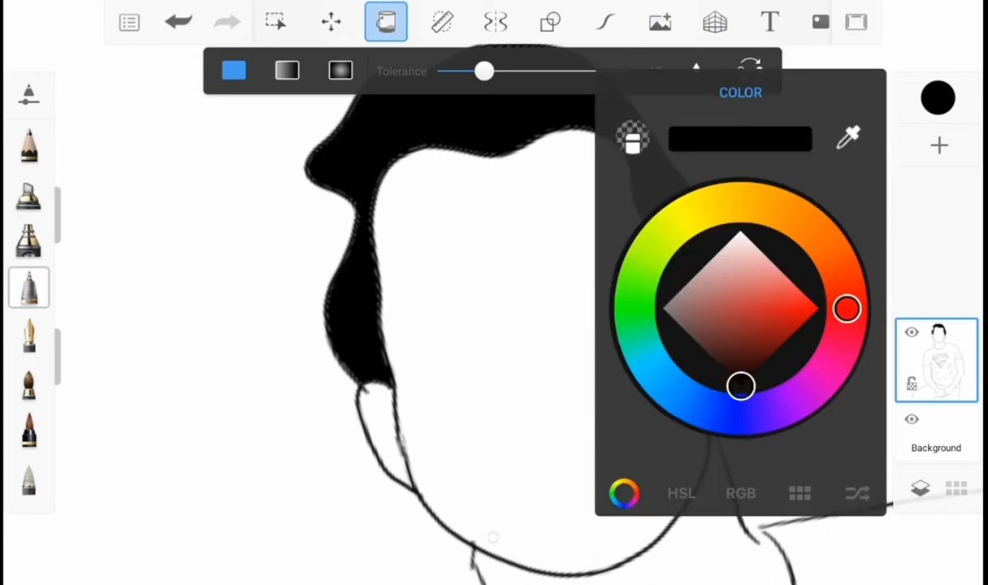
left_click(816, 307)
mouse_move(845, 307)
left_mouse_down()
mouse_move(789, 214)
mouse_move(843, 333)
mouse_move(846, 297)
mouse_move(825, 243)
left_mouse_up()
left_click(762, 273)
left_click(938, 97)
left_click(439, 309)
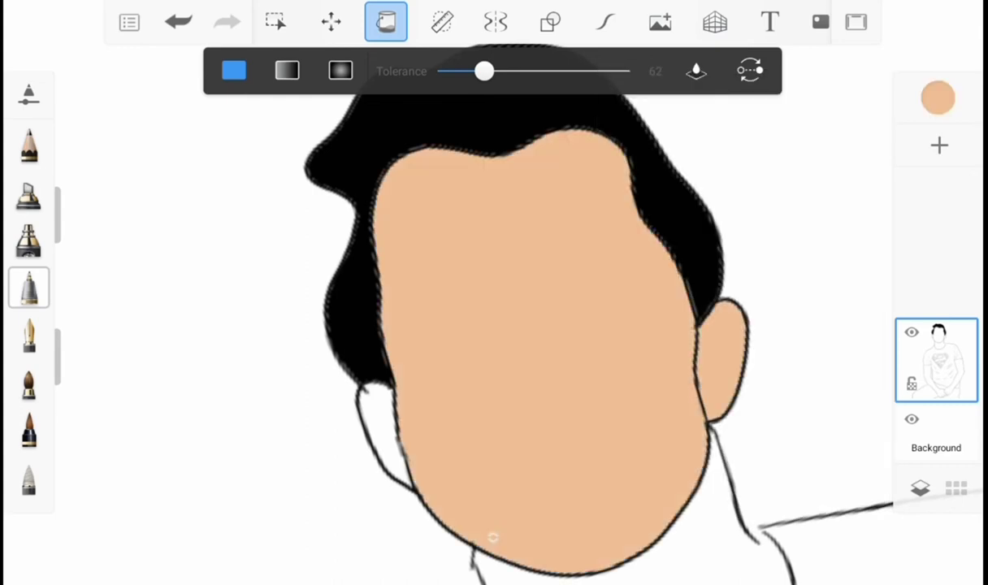
scroll(494, 325, "down", 5)
left_click(489, 536)
Undo the peach background fill and draw a black stroke near the neck bend
left_click(178, 22)
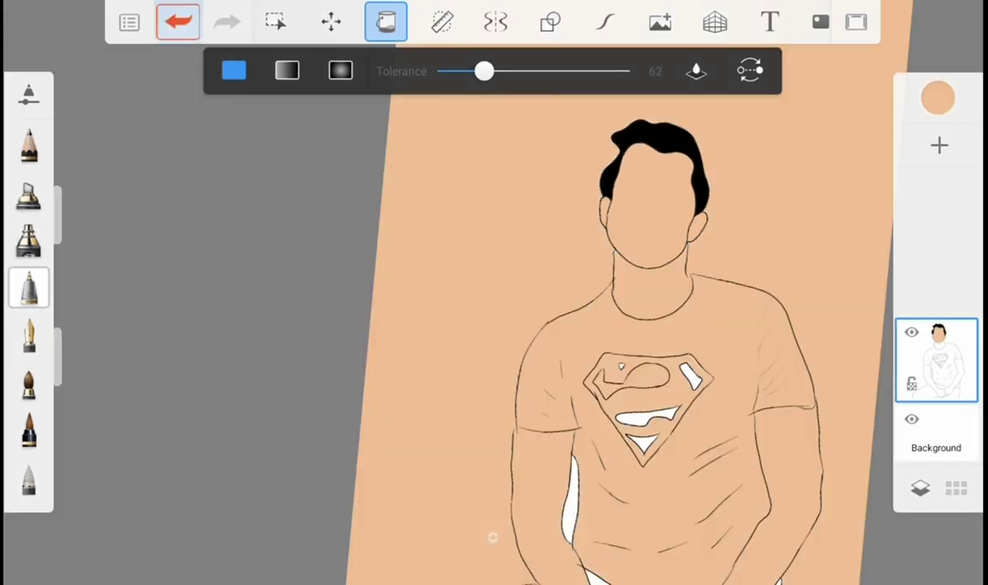
scroll(494, 325, "up", 10)
left_click(938, 98)
left_click(754, 411)
left_click(938, 97)
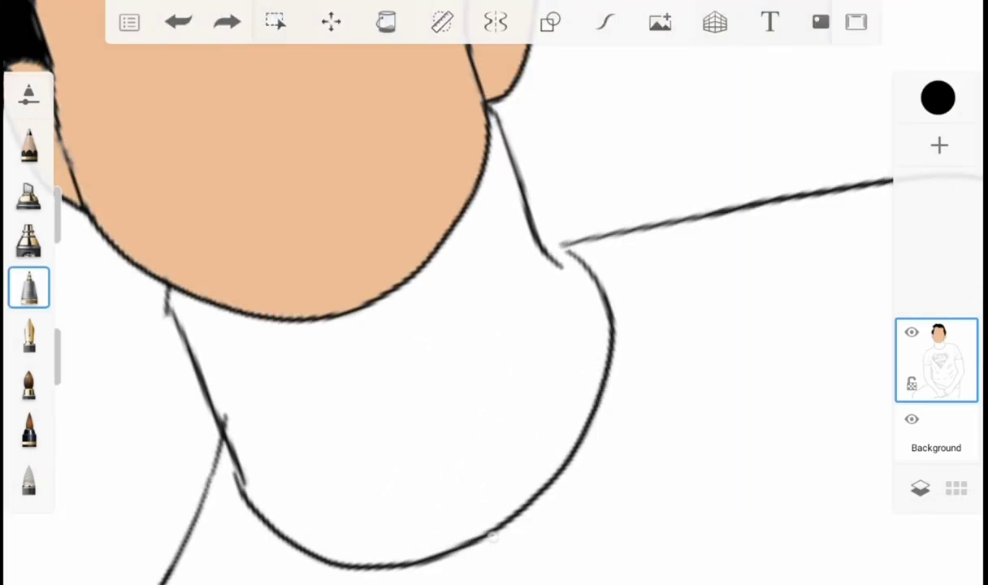
scroll(494, 325, "up", 5)
left_click_drag(542, 285, 642, 345)
Erase part of the neck line with the Hard Eraser brush
scroll(494, 325, "down", 5)
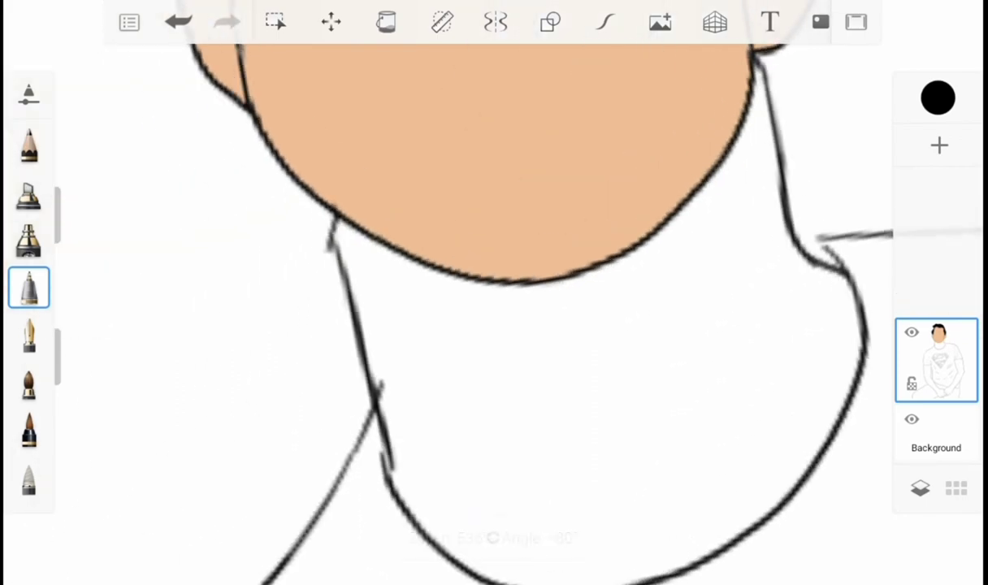
left_click(28, 287)
left_click(134, 92)
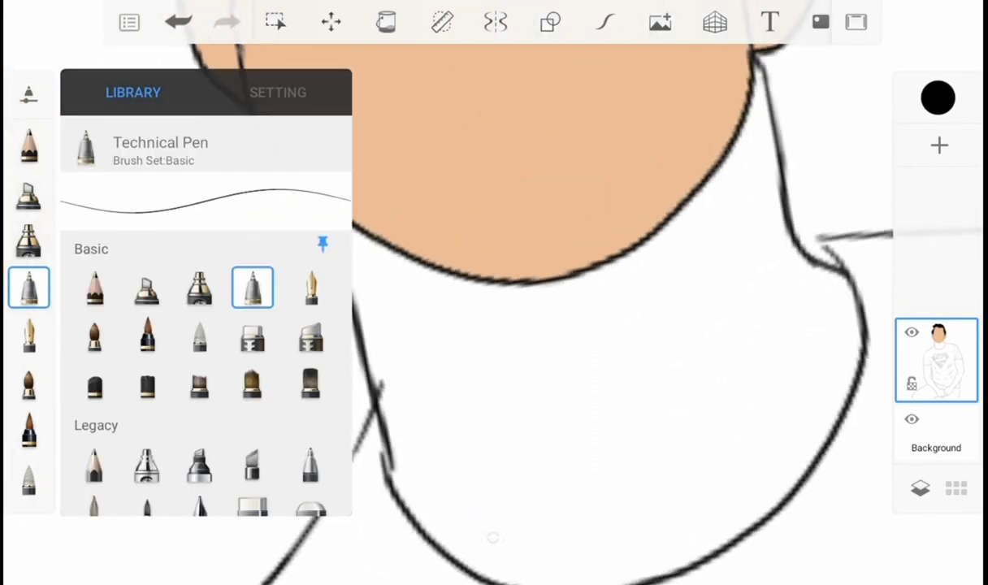
scroll(203, 366, "down", 3)
left_click(252, 388)
scroll(494, 325, "up", 5)
mouse_move(357, 163)
left_mouse_down()
mouse_move(455, 480)
mouse_move(427, 370)
left_mouse_up()
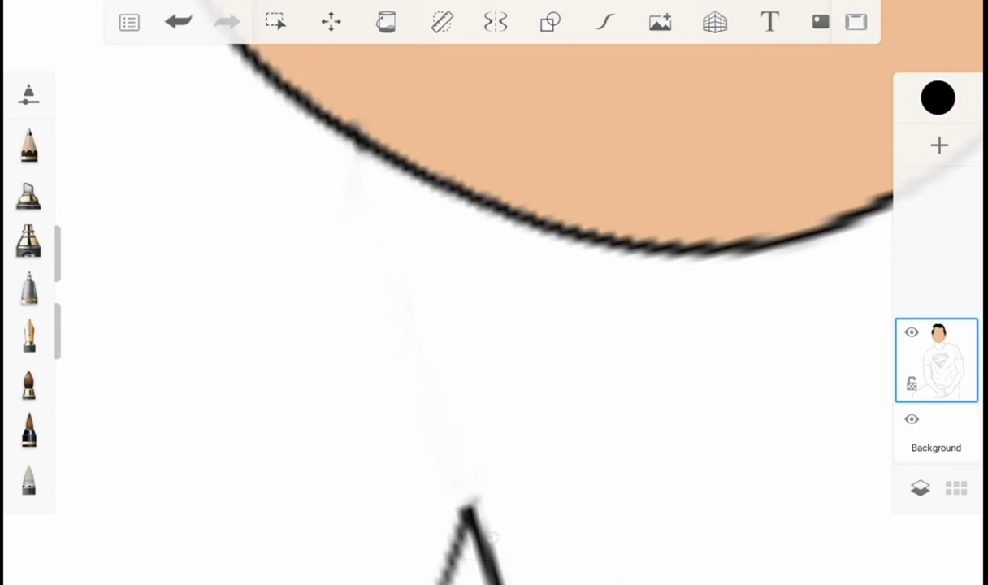
Draw an ink line closing the gap in the neck outline
left_click(28, 288)
left_click_drag(474, 210, 492, 520)
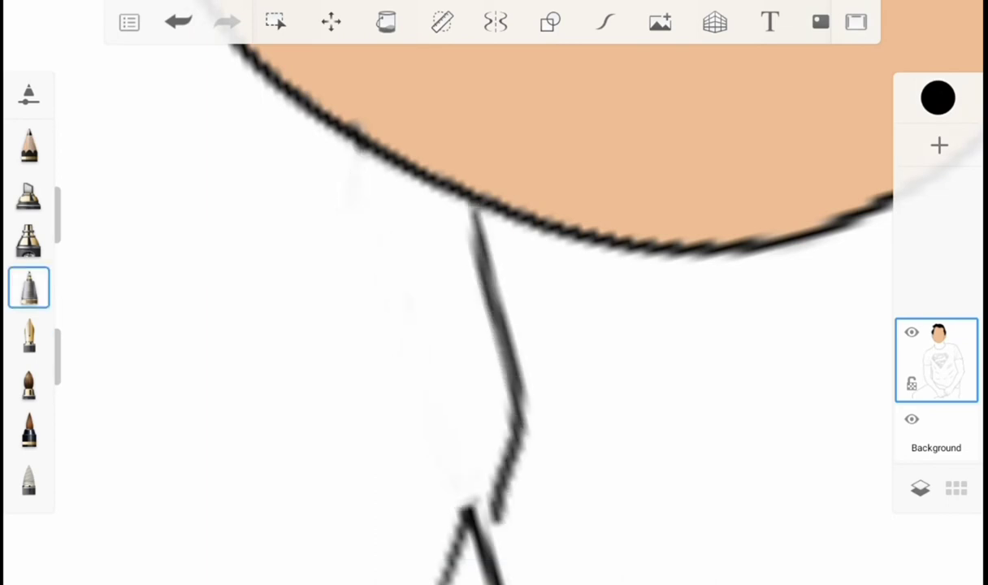
scroll(494, 325, "down", 5)
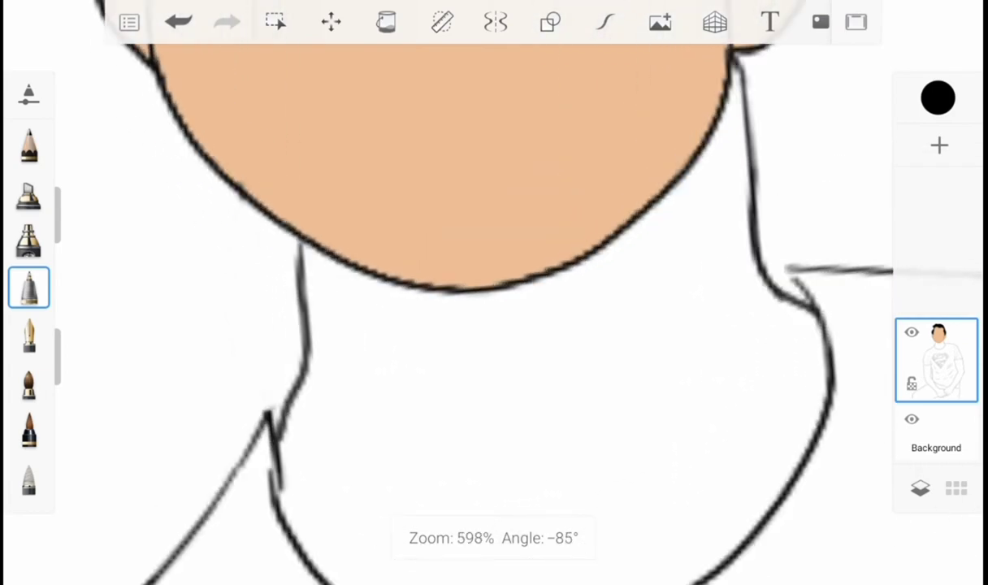
scroll(494, 325, "up", 5)
scroll(494, 326, "down", 5)
Sample the face's peach skin colour and fill the neck with it
left_click(386, 22)
left_click(938, 97)
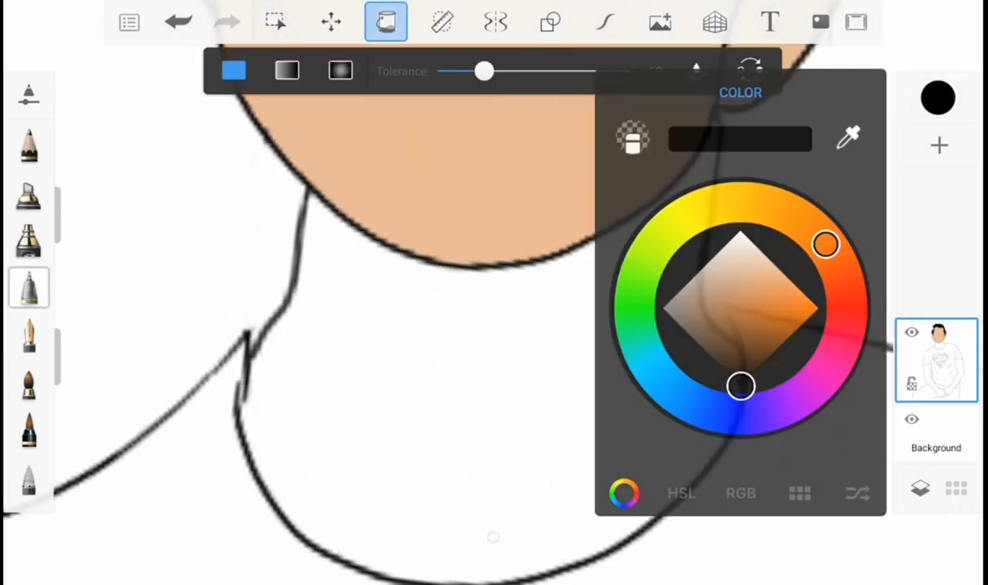
left_click(494, 244)
left_click(493, 349)
scroll(494, 325, "down", 10)
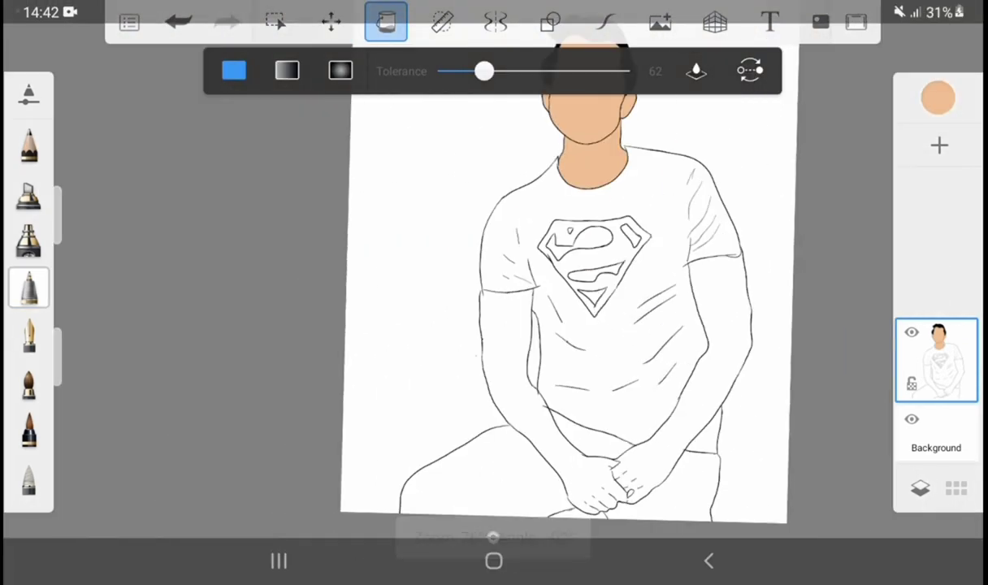
Fill the shirt with a neutral grey, then undo the fill that leaked everywhere
left_click(28, 288)
left_click(938, 98)
left_click_drag(752, 267, 759, 250)
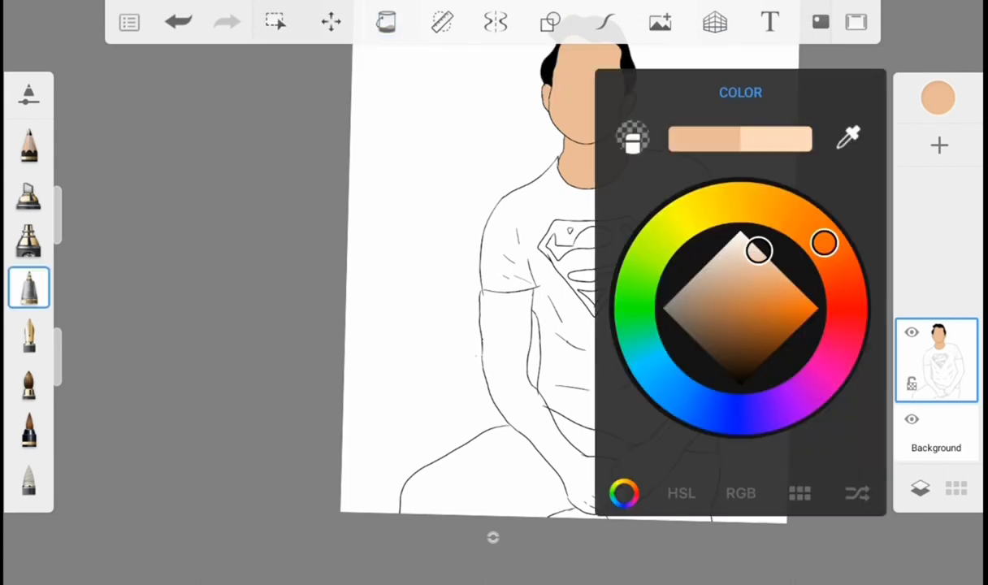
mouse_move(823, 241)
left_mouse_down()
mouse_move(790, 400)
mouse_move(650, 364)
left_mouse_up()
mouse_move(761, 249)
left_mouse_down()
mouse_move(688, 280)
mouse_move(699, 269)
left_mouse_up()
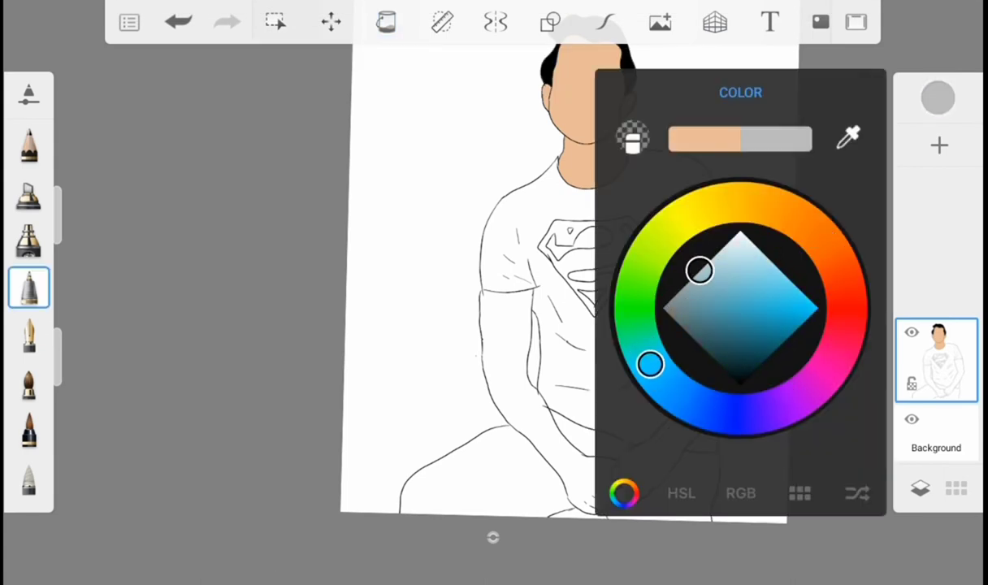
left_click(937, 97)
left_click(386, 22)
left_click(423, 325)
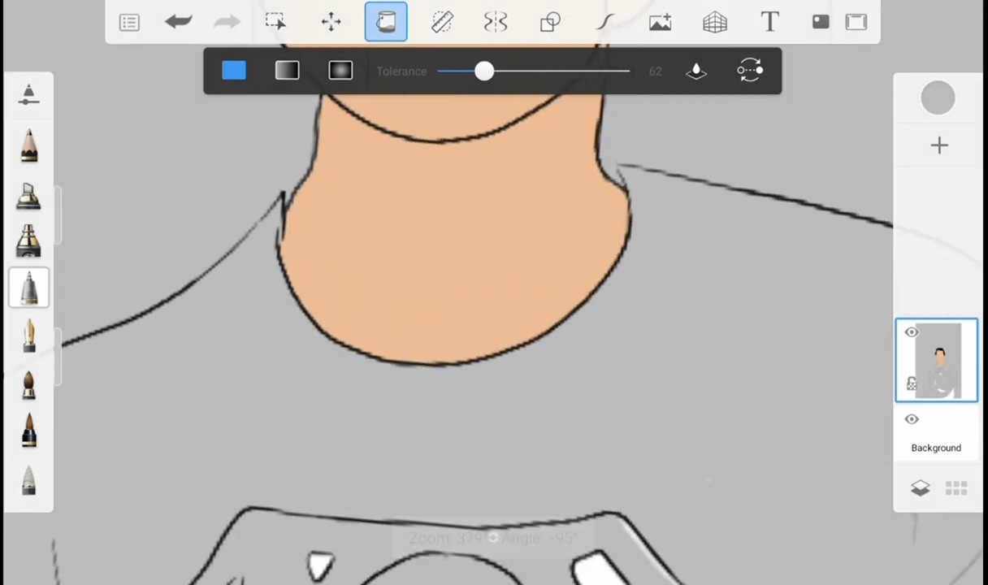
left_click(178, 22)
Seal the outline gaps at the neck line junction with black ink strokes
left_click(29, 287)
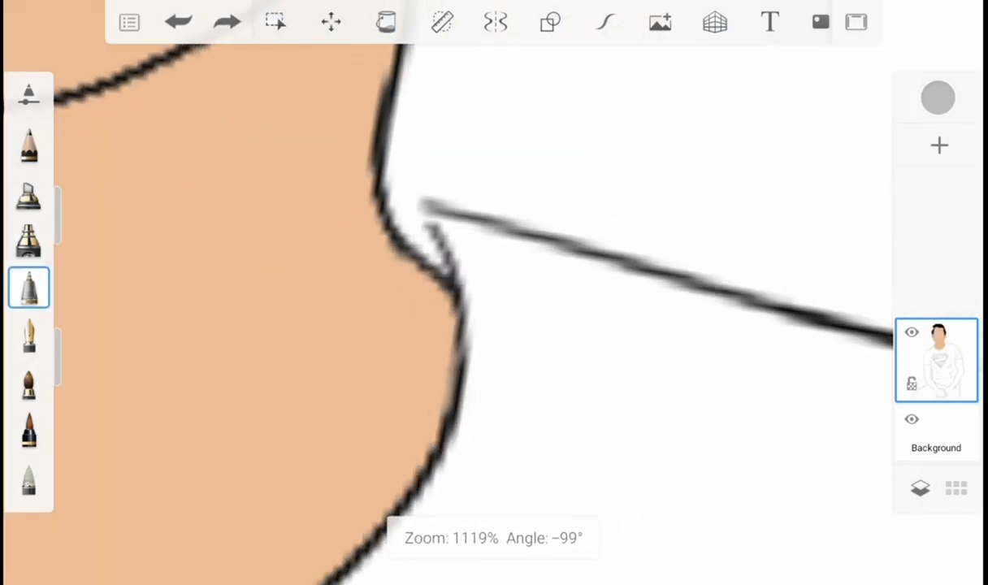
left_click_drag(419, 204, 398, 236)
left_click(938, 97)
left_click_drag(665, 257, 704, 366)
left_click(938, 98)
left_click_drag(438, 203, 423, 244)
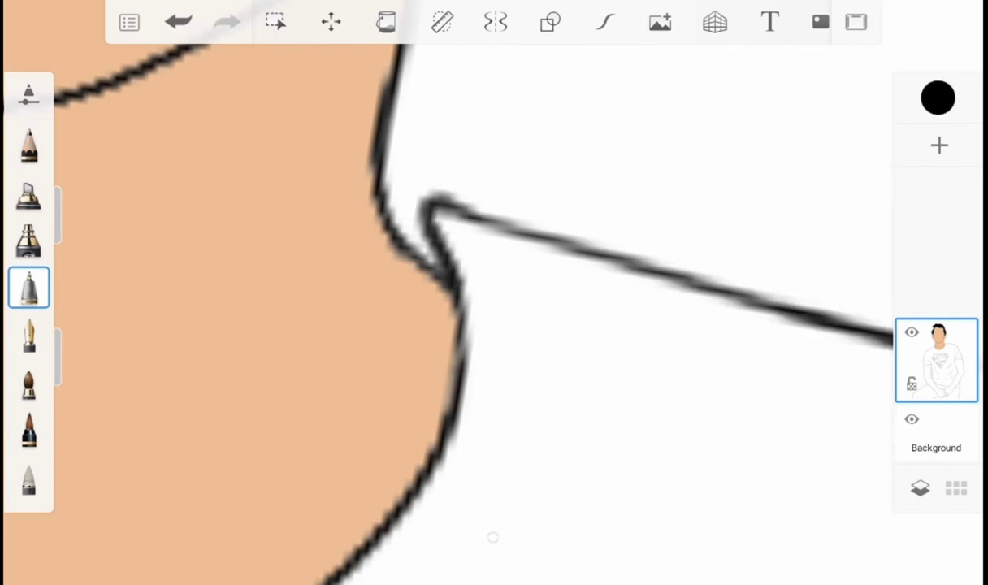
scroll(494, 293, "down", 5)
scroll(494, 292, "down", 2)
scroll(494, 292, "up", 8)
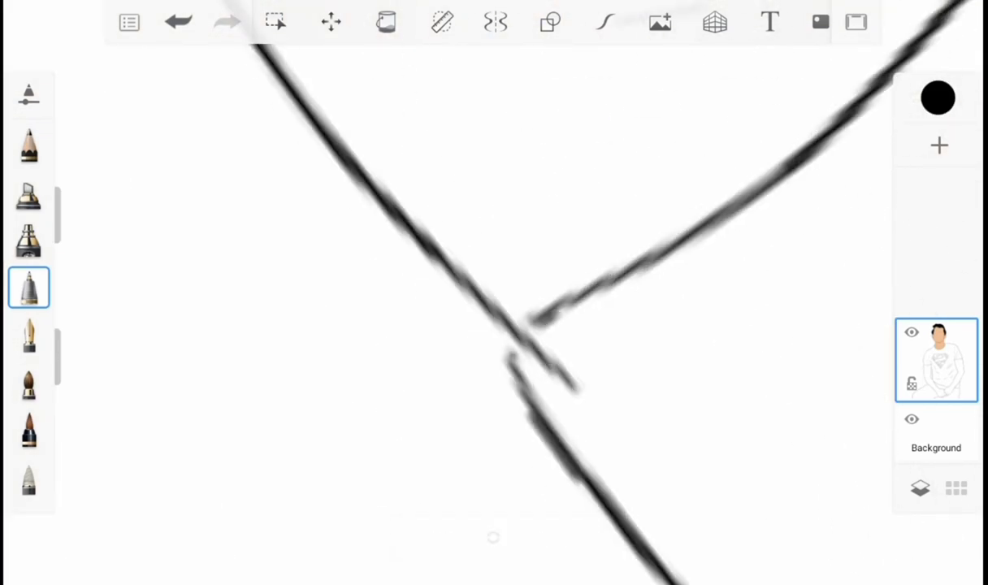
scroll(494, 292, "down", 3)
scroll(494, 293, "up", 4)
scroll(494, 293, "down", 3)
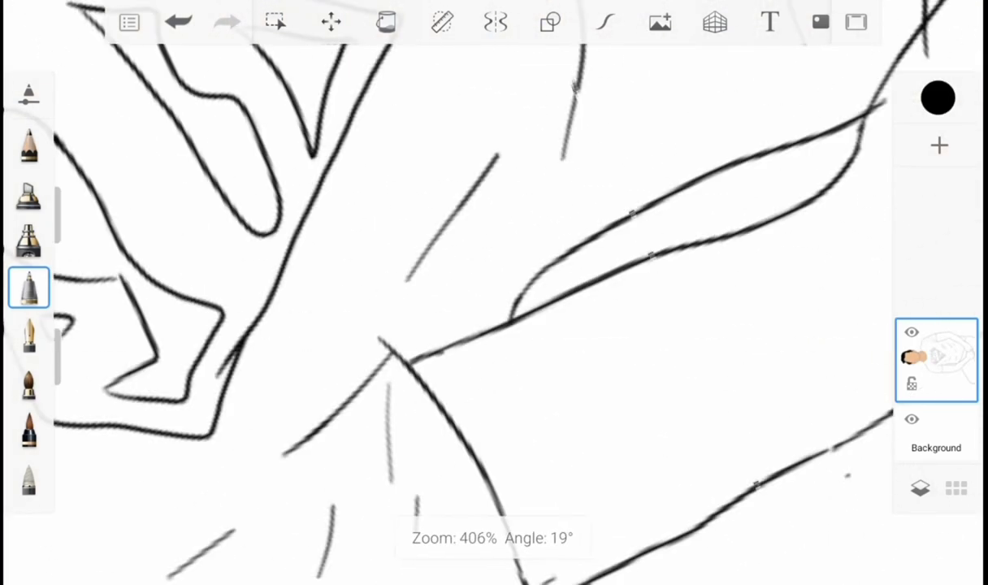
scroll(495, 293, "down", 3)
scroll(494, 293, "up", 5)
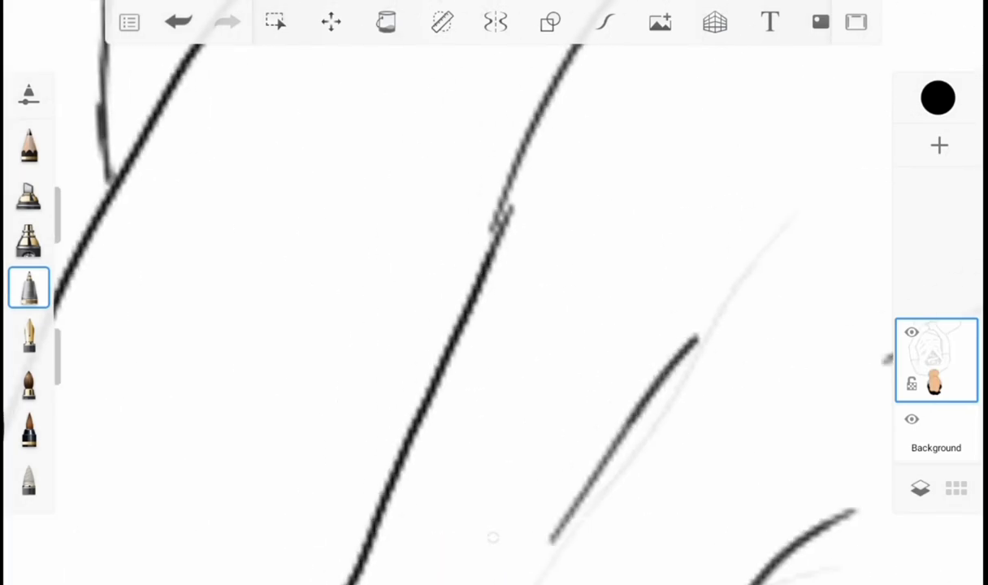
scroll(494, 293, "down", 5)
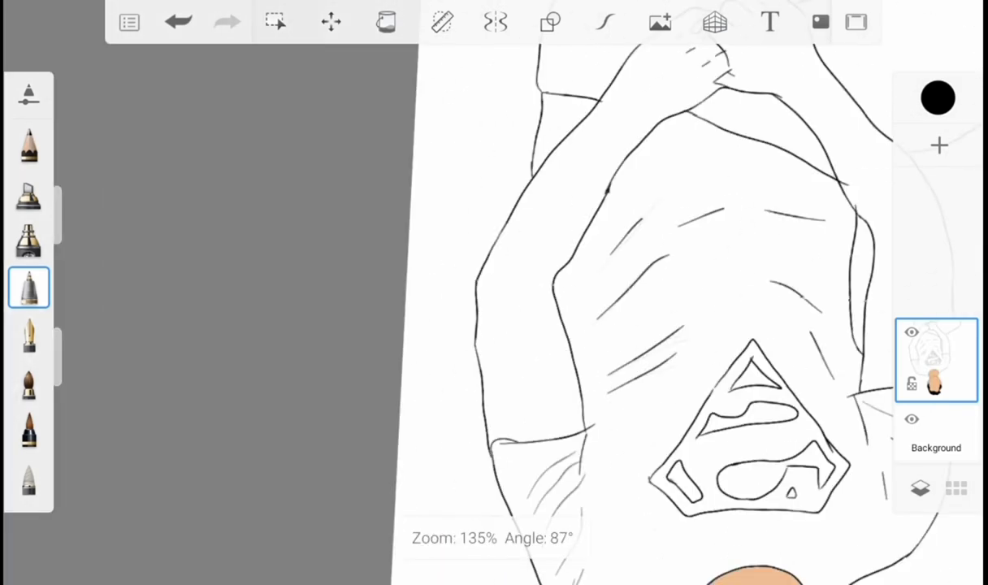
scroll(495, 292, "down", 2)
scroll(494, 292, "down", 2)
scroll(494, 292, "down", 1)
Mix a light beige and fill the T-shirt with it
left_click(939, 98)
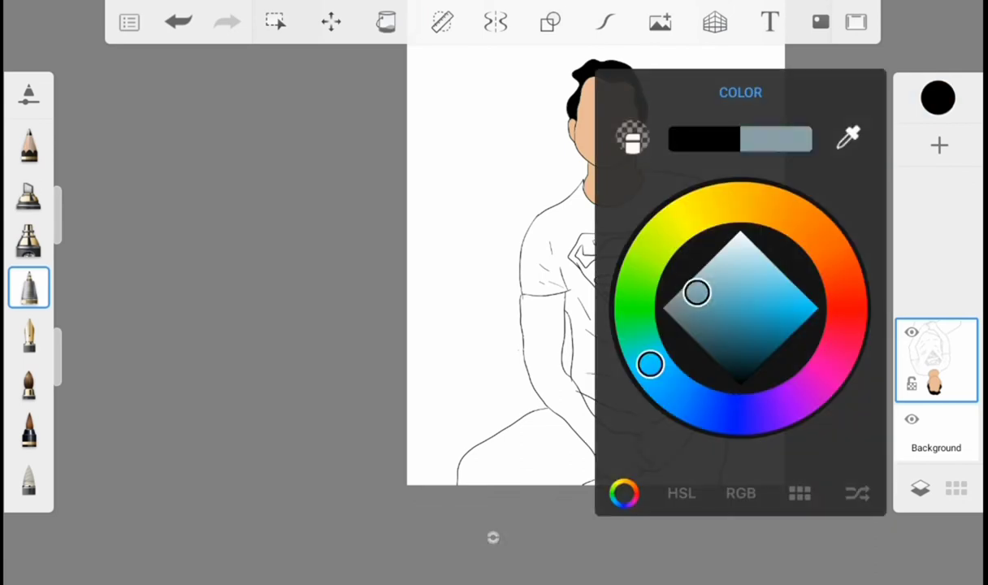
mouse_move(697, 291)
left_mouse_down()
mouse_move(717, 254)
mouse_move(829, 250)
mouse_move(796, 218)
left_mouse_up()
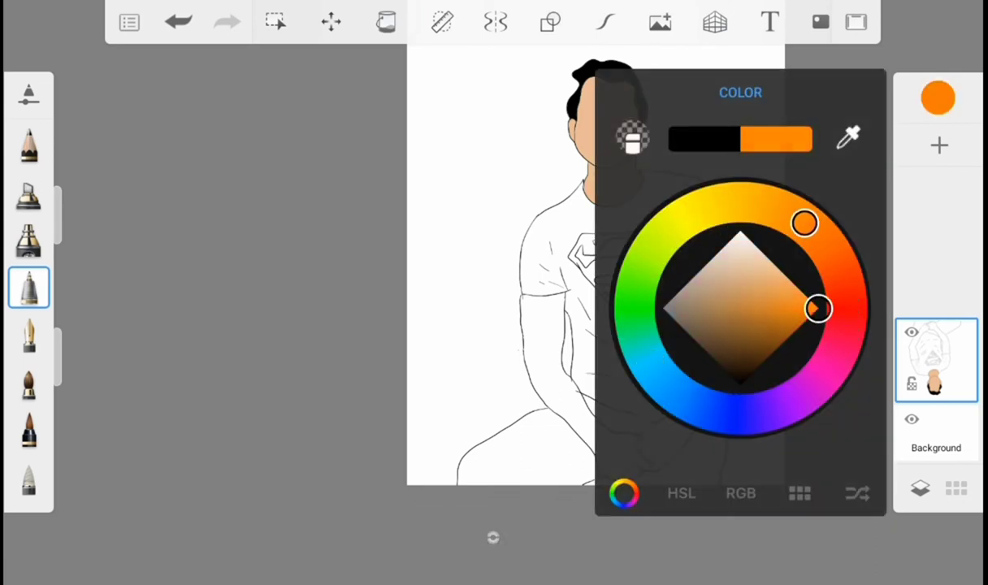
mouse_move(816, 307)
left_mouse_down()
mouse_move(748, 244)
mouse_move(715, 280)
left_mouse_up()
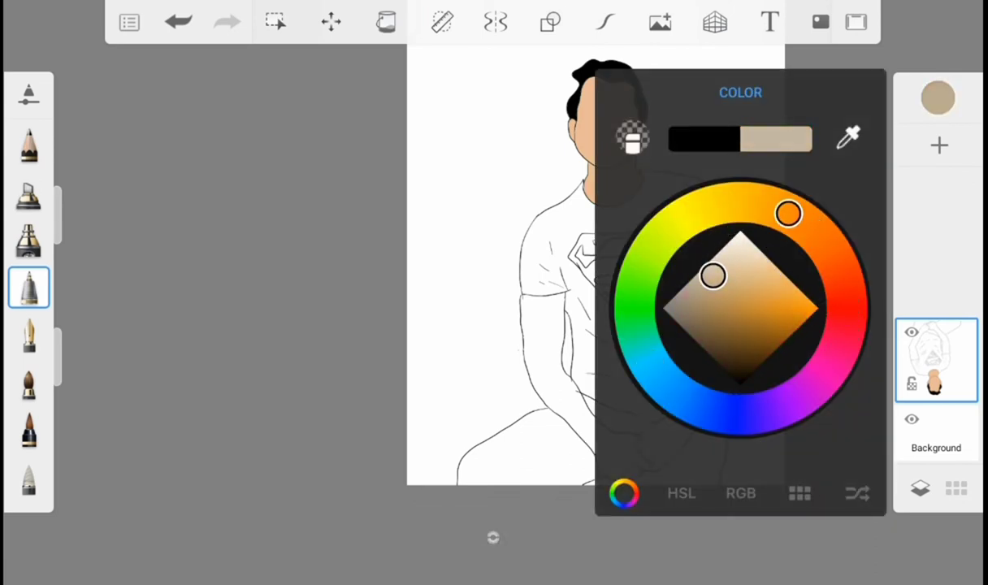
left_click(938, 97)
left_click(386, 22)
left_click(626, 341)
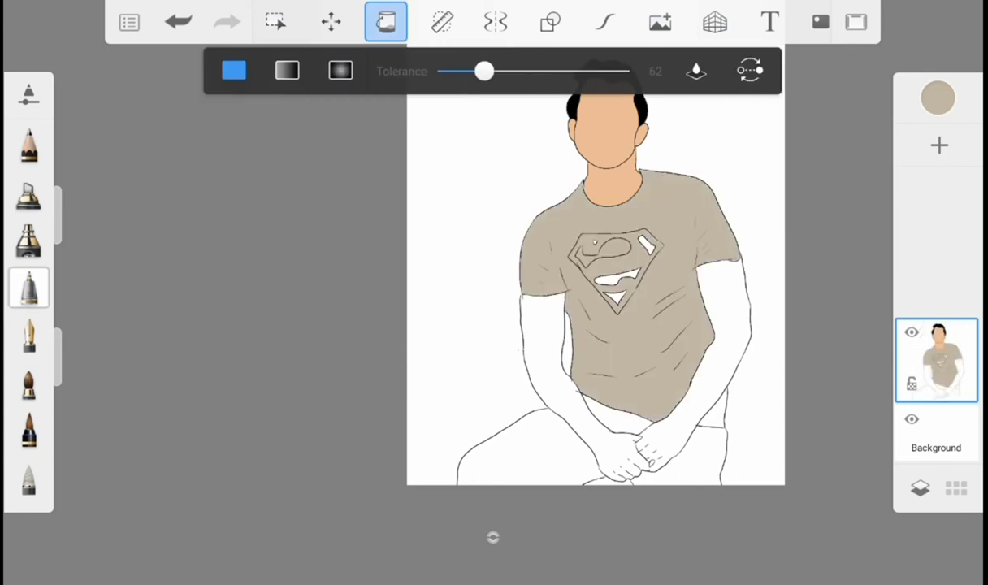
Fill the jeans with a vivid, fully saturated blue and undo the leaked blue fills
left_click(939, 98)
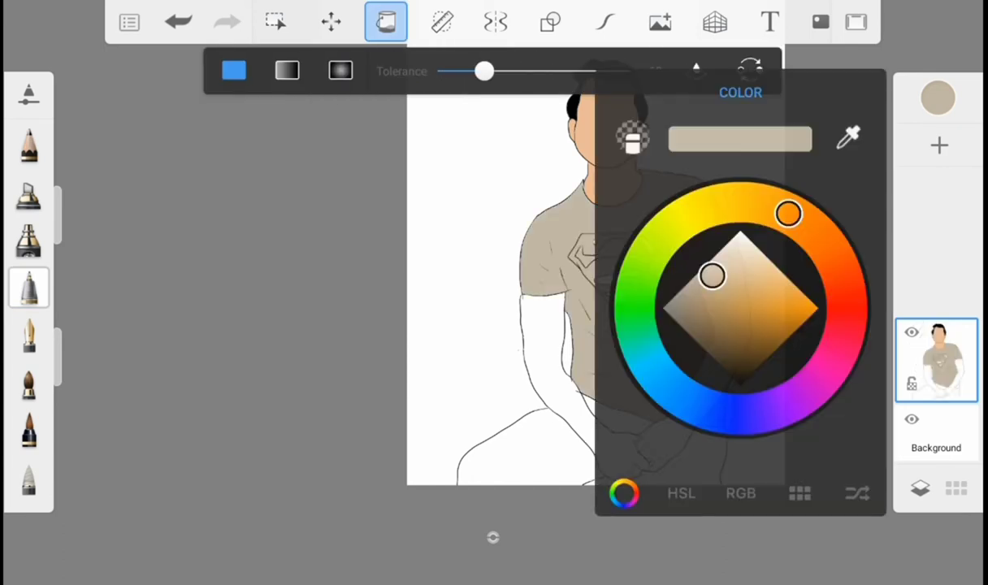
left_click_drag(711, 274, 742, 386)
left_click_drag(788, 212, 739, 412)
mouse_move(741, 386)
left_mouse_down()
mouse_move(818, 306)
mouse_move(769, 258)
left_mouse_up()
mouse_move(747, 415)
left_mouse_down()
mouse_move(677, 393)
mouse_move(698, 404)
left_mouse_up()
mouse_move(769, 259)
left_mouse_down()
mouse_move(707, 344)
mouse_move(819, 306)
mouse_move(797, 289)
left_mouse_up()
left_click(455, 204)
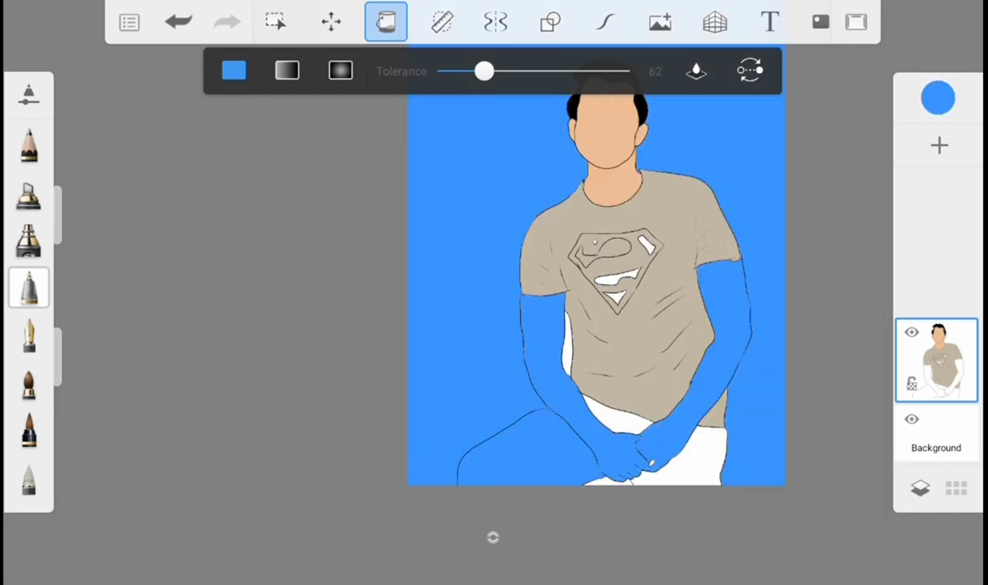
left_click(618, 443)
left_click(179, 22)
left_click(654, 443)
Sample the face's skin tone, fill the arms, and undo the fill that leaked into the background
left_click(938, 97)
left_click_drag(847, 137, 618, 122)
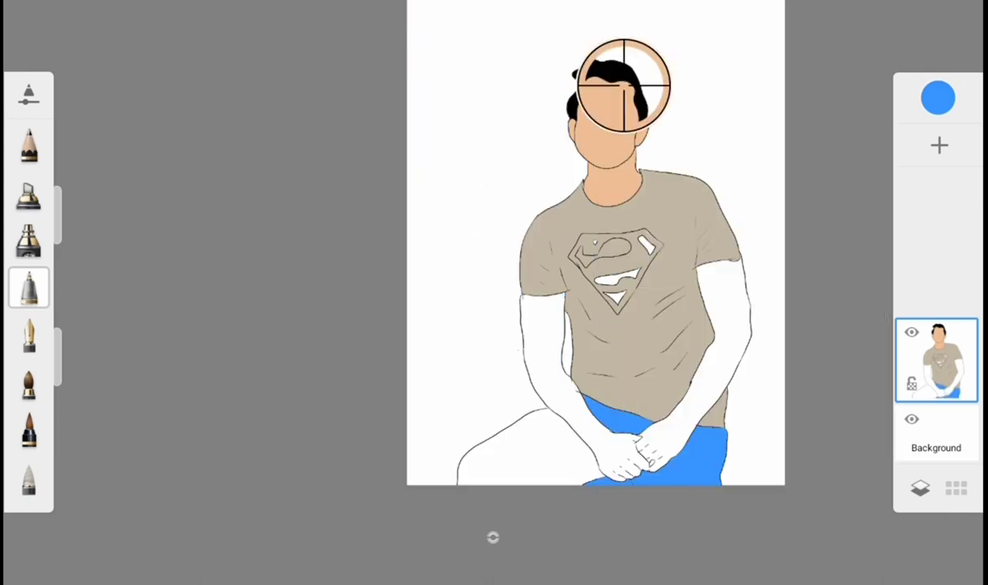
left_click(455, 244)
left_click(178, 22)
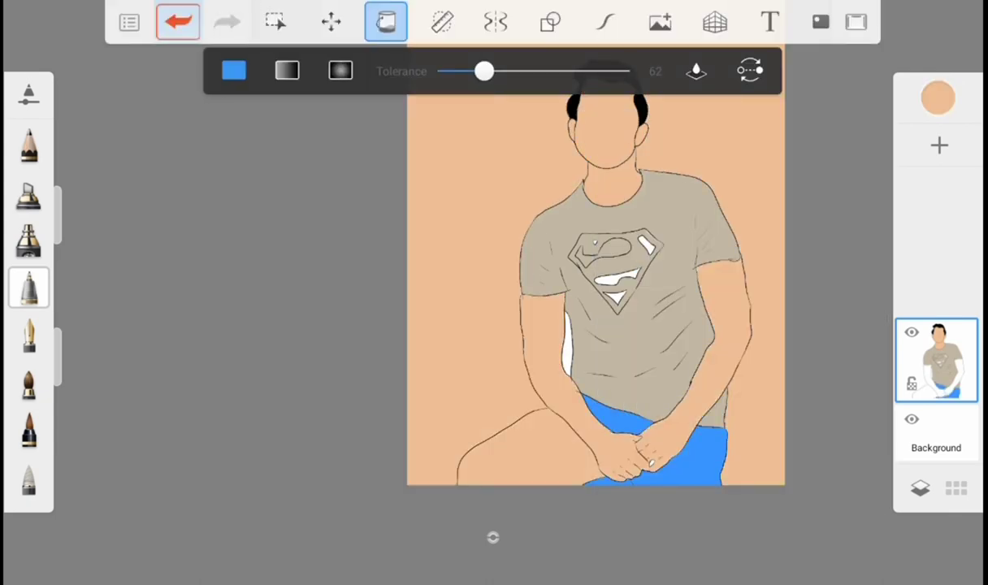
scroll(569, 325, "up", 10)
Try a black fill on the hand area and undo it after it floods the figure
left_click(938, 98)
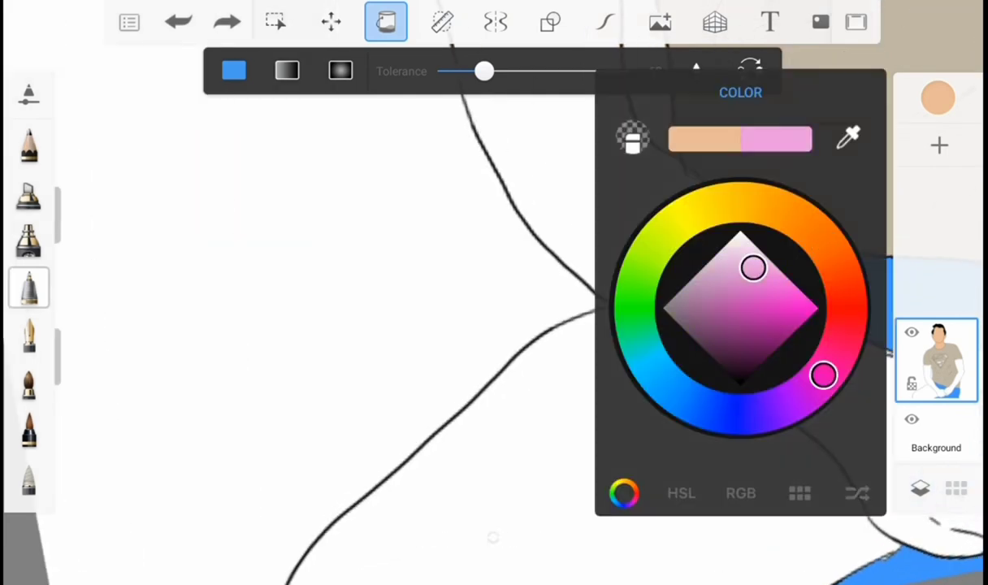
left_click_drag(847, 137, 610, 307)
scroll(528, 341, "up", 3)
scroll(494, 325, "down", 5)
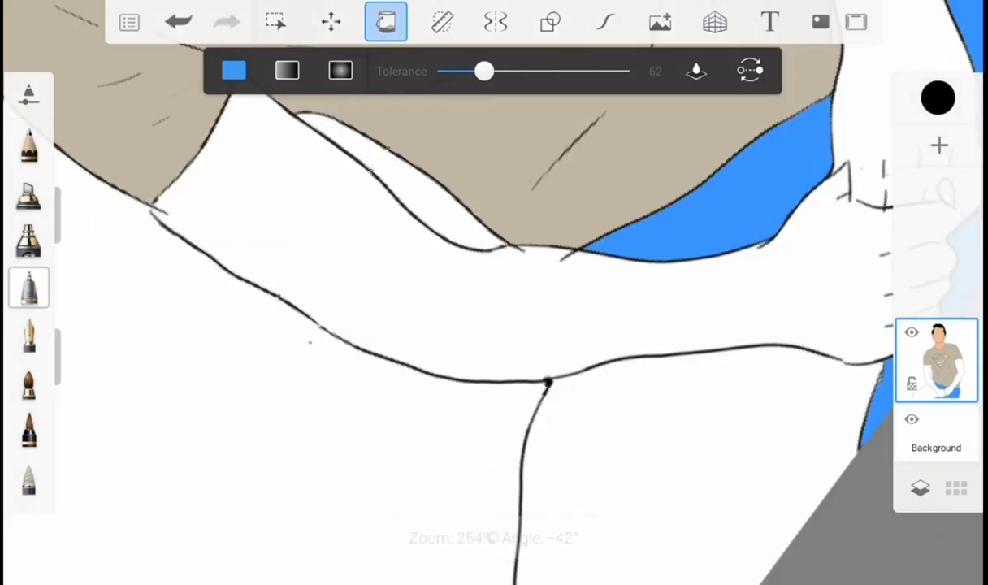
scroll(494, 325, "down", 2)
scroll(494, 325, "up", 1)
scroll(495, 325, "up", 6)
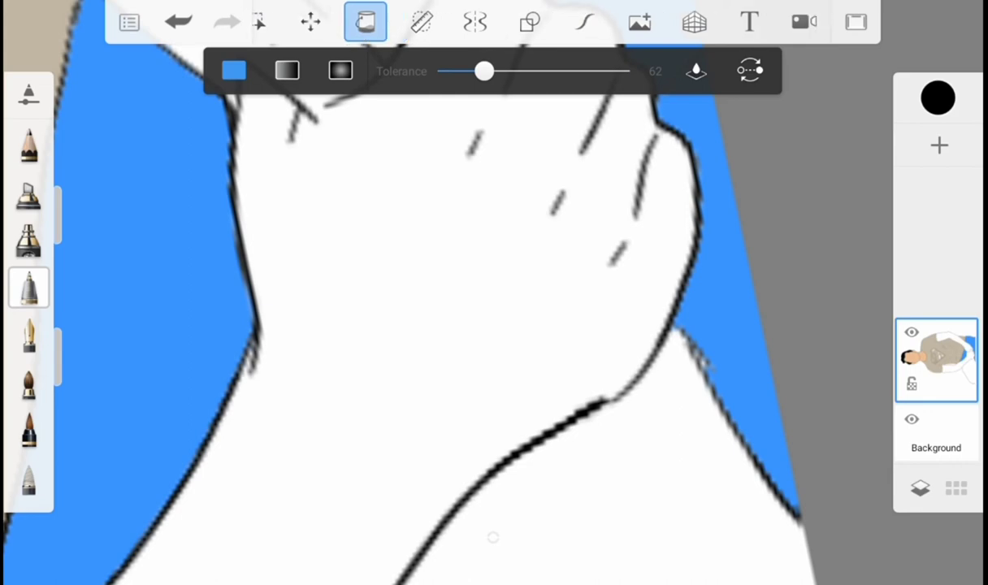
left_click(494, 537)
key("ctrl+z")
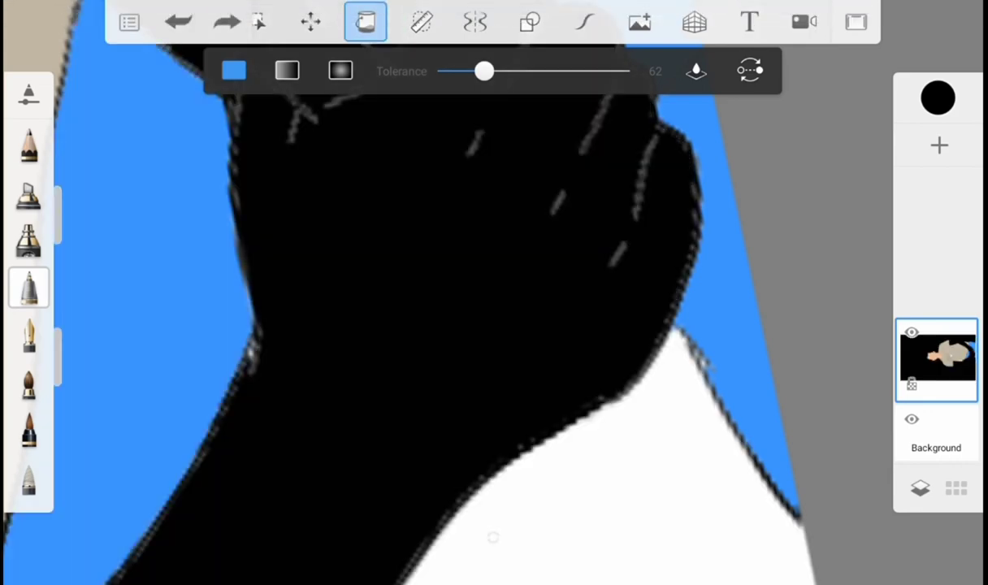
Make the face's peach skin tone the current colour and fill the arms with it
left_click_drag(494, 536, 494, 325)
scroll(602, 309, "down", 2)
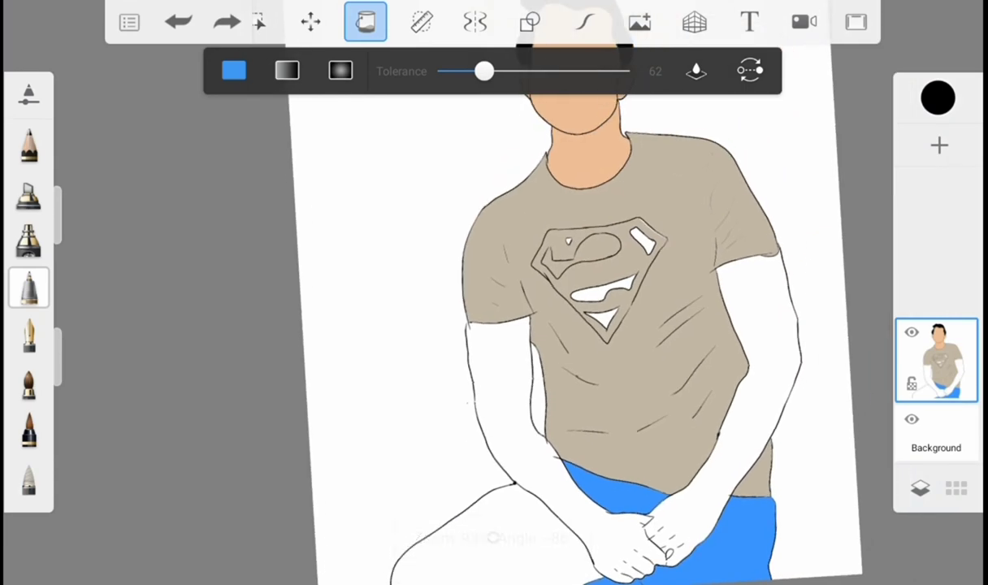
left_click_drag(490, 243, 577, 114)
left_click(366, 325)
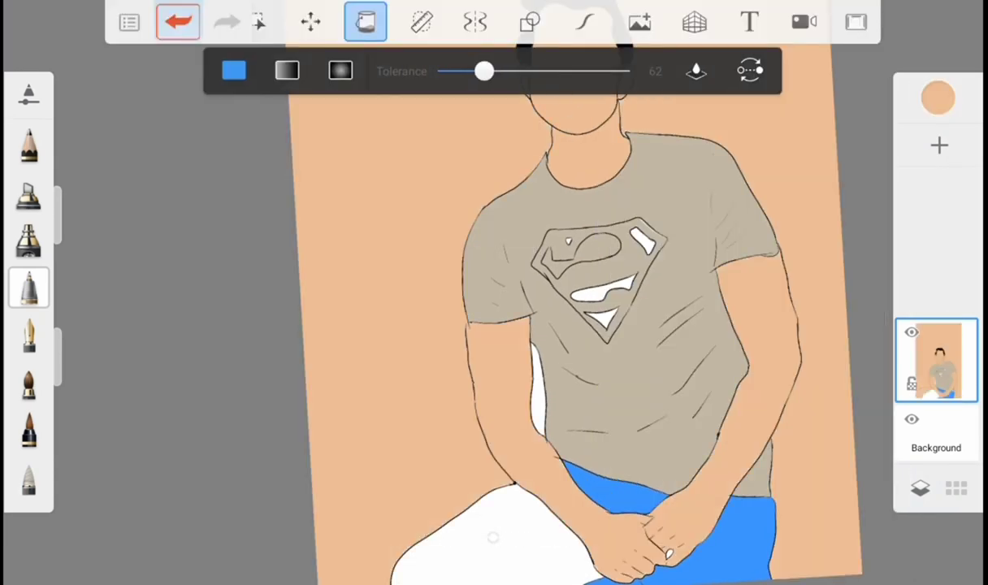
scroll(493, 325, "up", 5)
left_click(29, 146)
Switch to the inking pen with black as the current colour
left_click(28, 287)
left_click(938, 97)
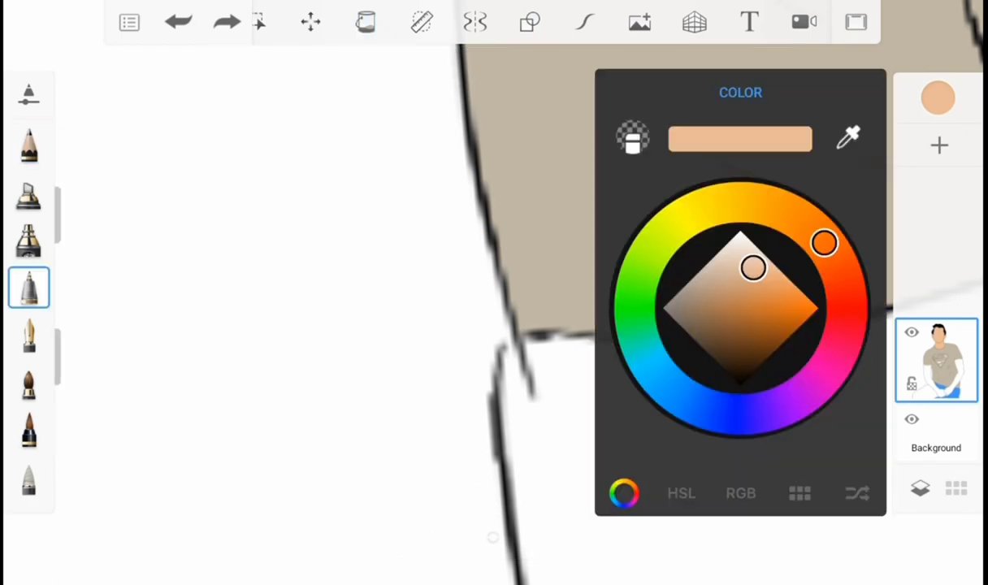
left_click(776, 139)
scroll(488, 325, "down", 3)
scroll(488, 325, "up", 5)
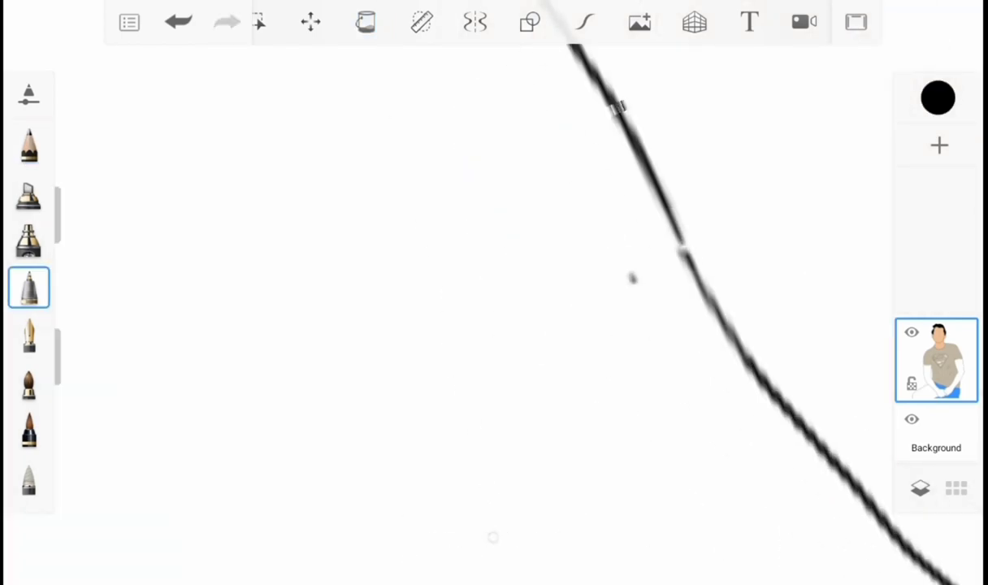
scroll(487, 325, "down", 3)
scroll(488, 325, "down", 2)
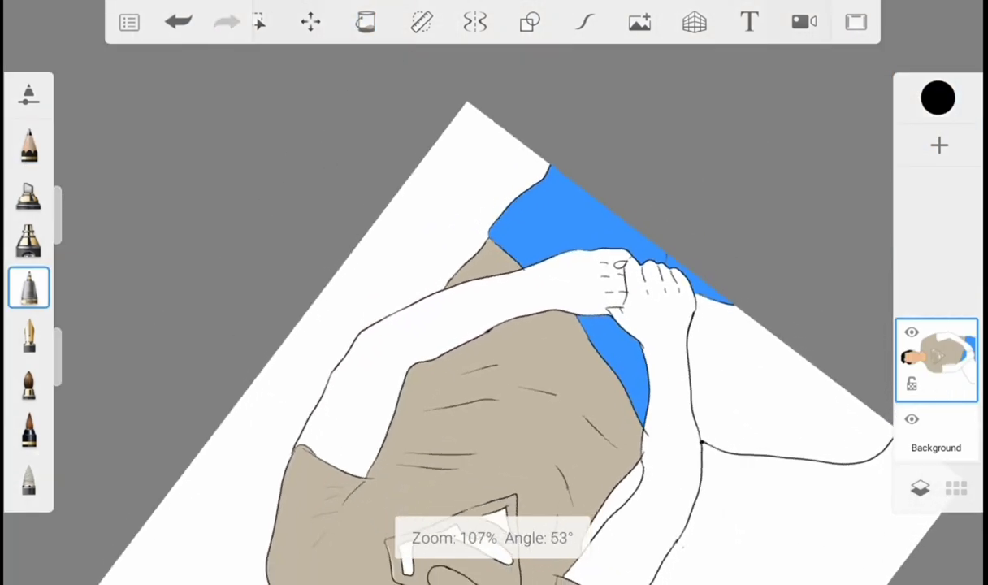
scroll(487, 325, "up", 2)
scroll(488, 325, "down", 2)
scroll(487, 325, "up", 5)
scroll(487, 325, "down", 4)
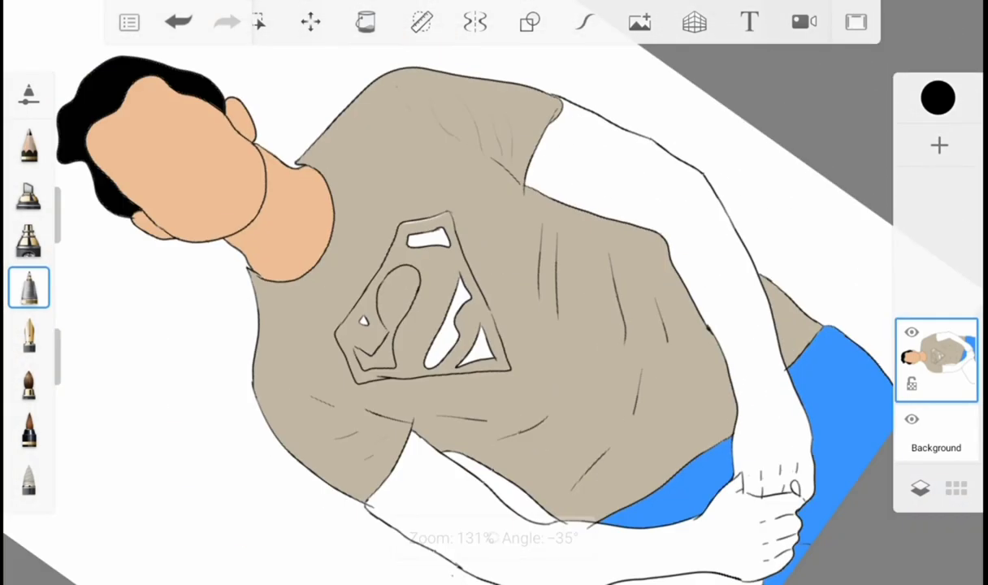
scroll(488, 325, "down", 3)
Fill both arms with skin tone sampled from the face, then sample the jeans' blue
left_click_drag(494, 244, 552, 146)
left_click(366, 22)
left_click(610, 358)
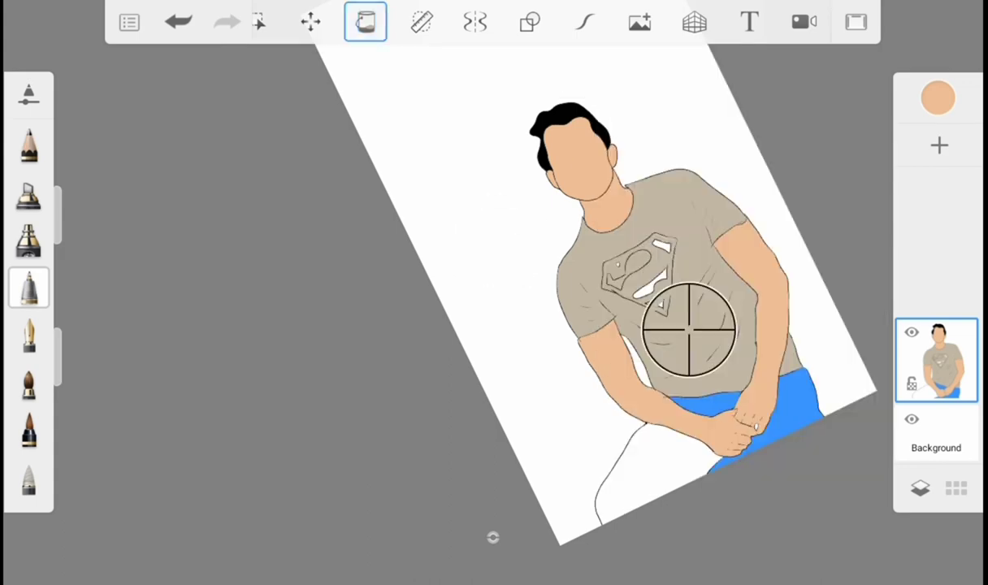
left_click_drag(689, 323, 764, 375)
scroll(487, 325, "up", 4)
scroll(488, 325, "down", 3)
Fill the remaining white leg area with the jeans blue
left_click(666, 325)
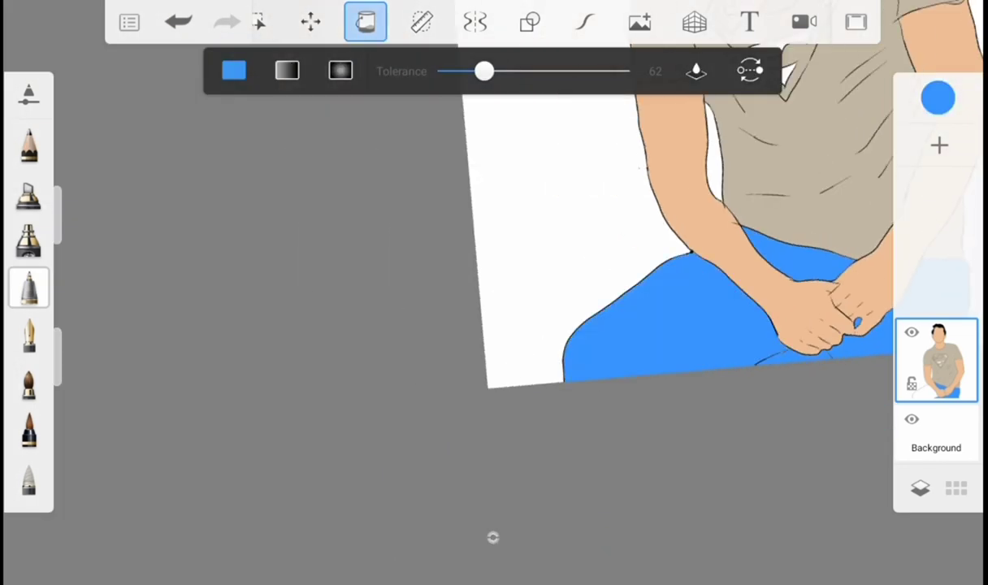
scroll(488, 325, "down", 2)
scroll(488, 325, "up", 2)
scroll(488, 325, "up", 3)
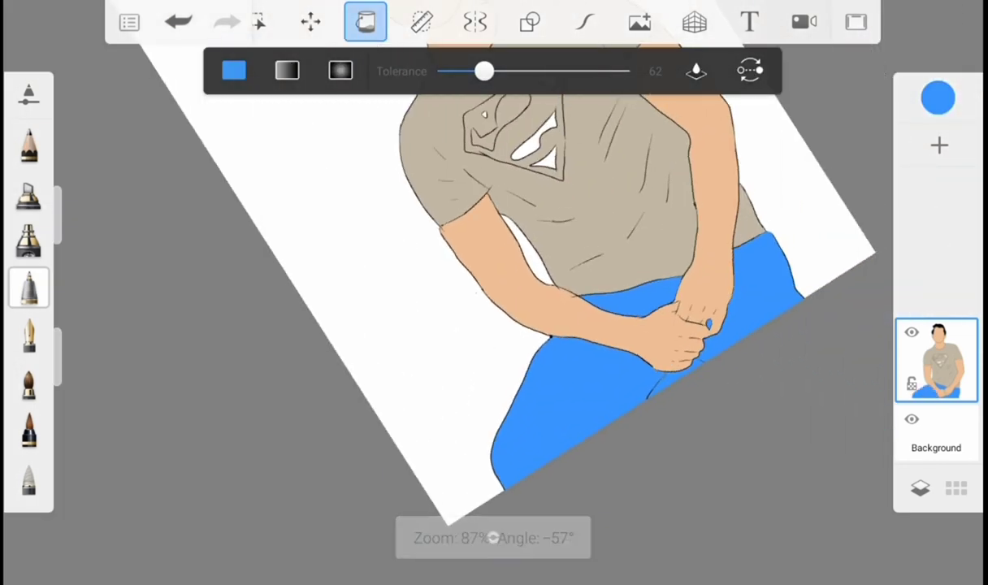
scroll(487, 325, "up", 4)
Switch to a drawing brush and choose black, then try the Fill tool on the canvas
left_click(29, 286)
scroll(488, 325, "up", 3)
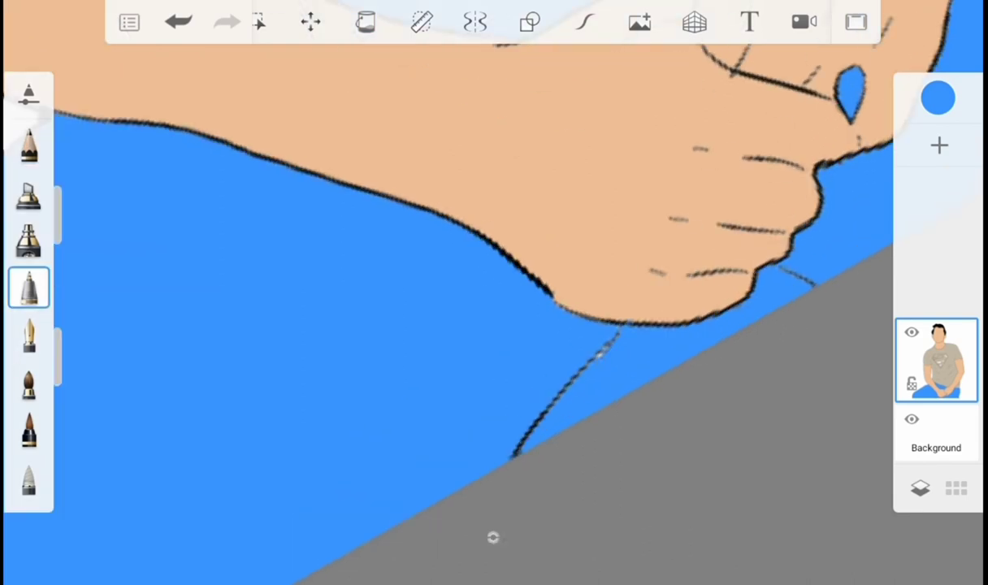
left_click(938, 97)
left_click_drag(798, 289, 741, 373)
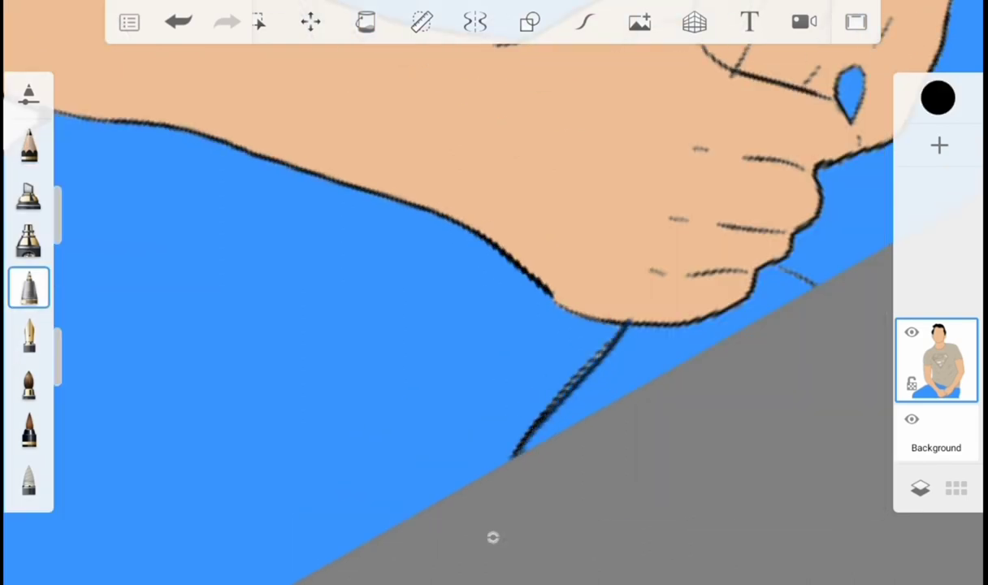
scroll(488, 325, "up", 2)
left_click(938, 98)
left_click(742, 236)
left_click(366, 22)
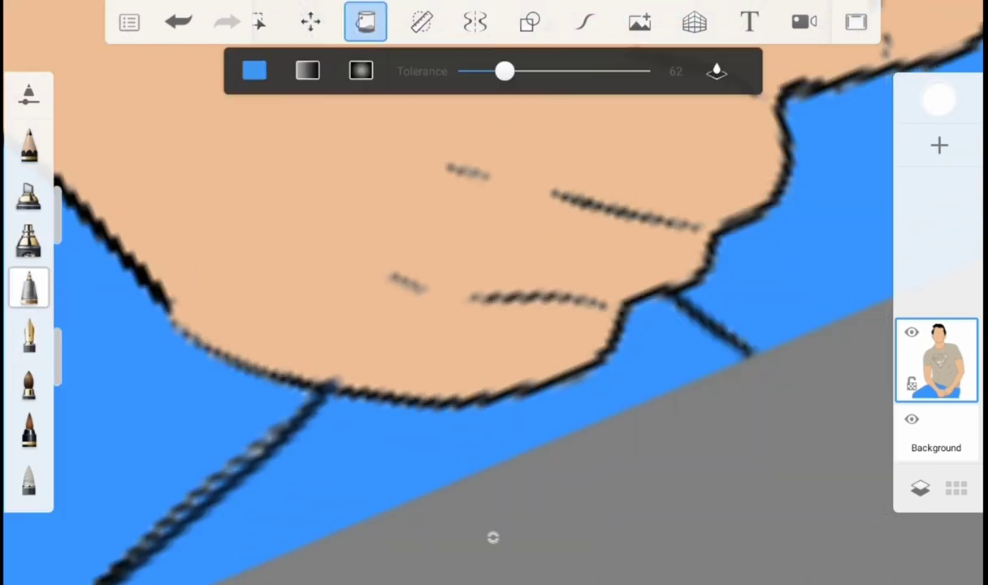
left_click(455, 455)
scroll(488, 325, "up", 1)
scroll(488, 325, "down", 3)
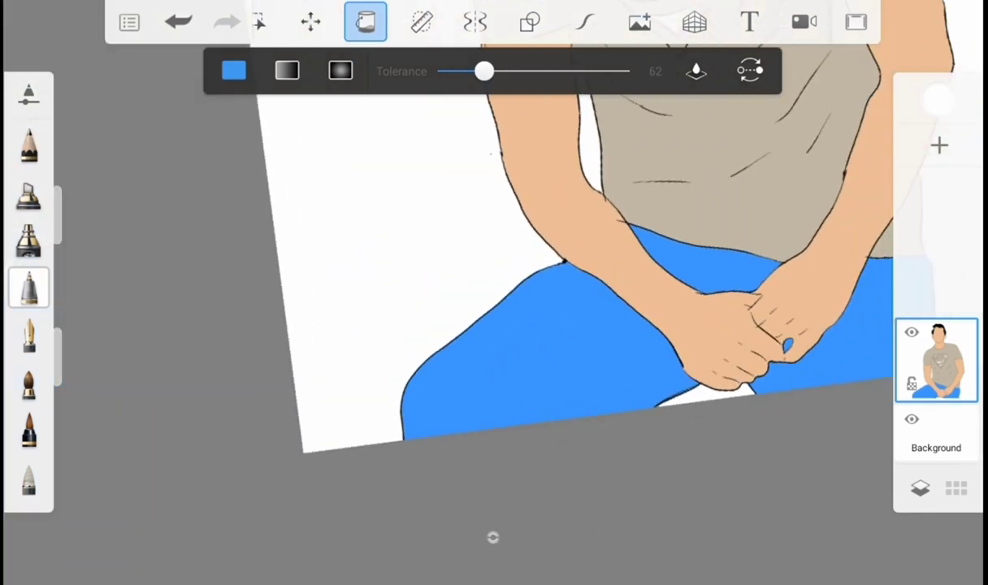
Set black, undo the accidental black fill on the jeans, and select a fine crease pen
left_click(938, 97)
left_click(737, 414)
left_click(552, 342)
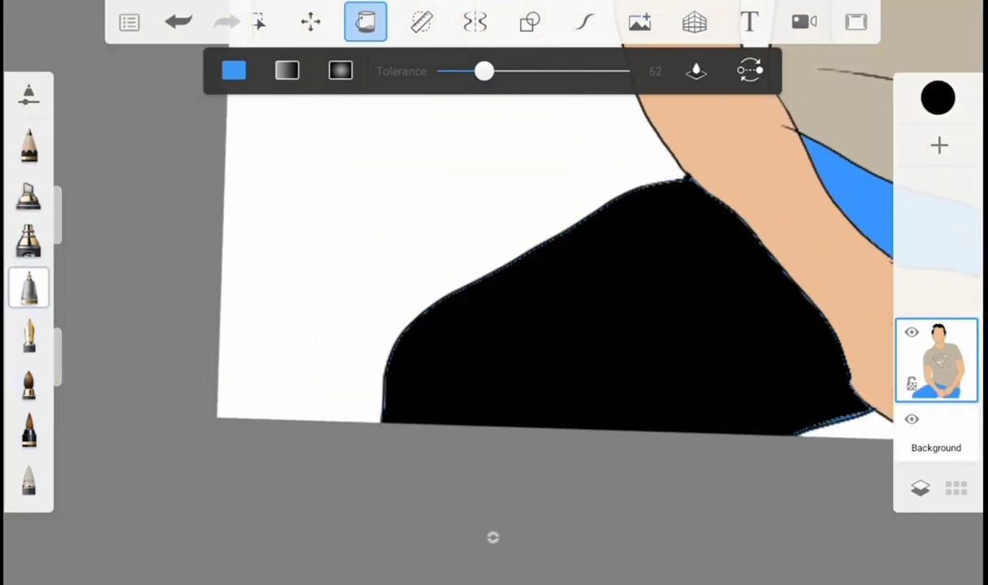
left_click(178, 22)
left_click(28, 289)
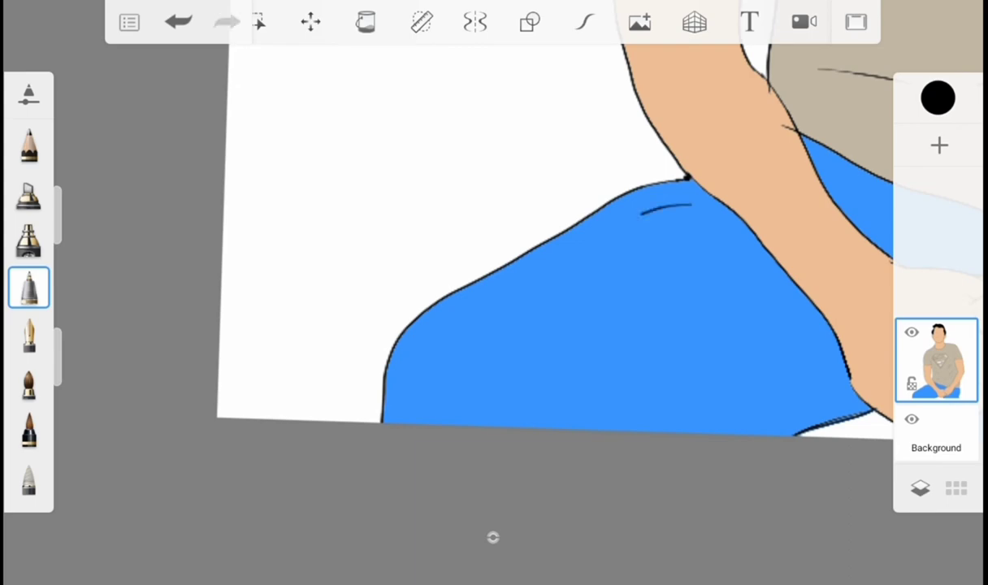
scroll(494, 293, "down", 3)
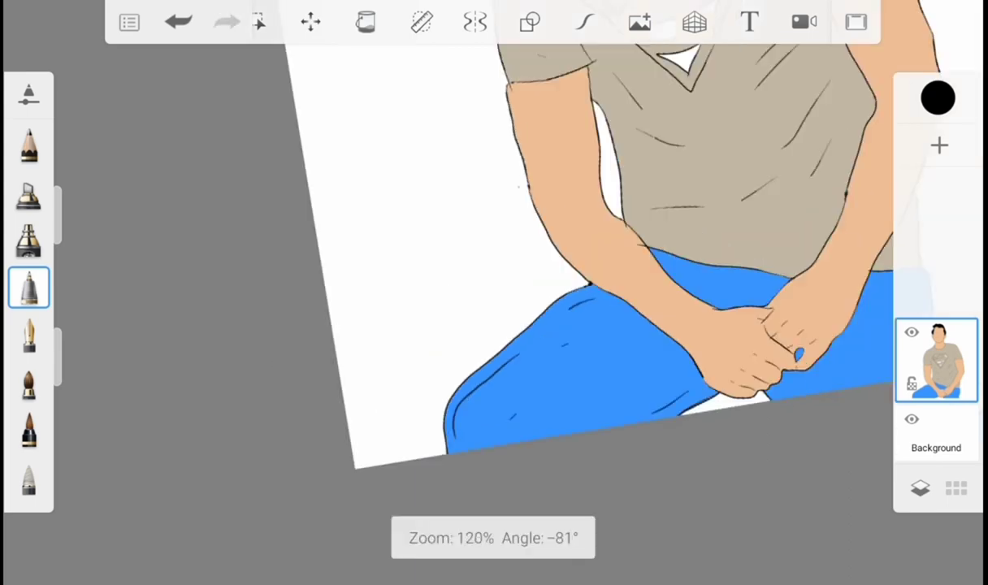
scroll(494, 293, "down", 1)
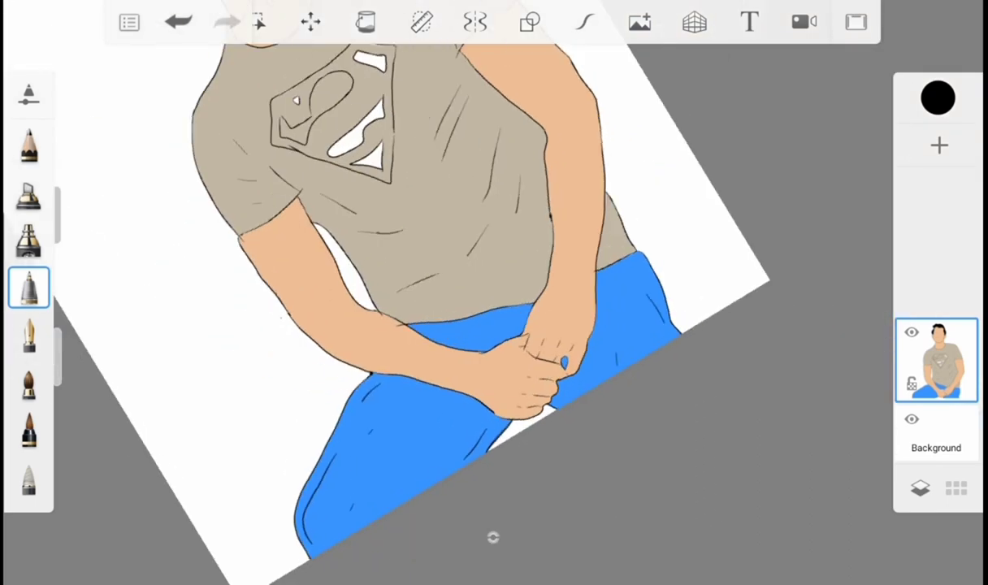
Move the colour wheel hue from black to a pale pink-magenta for the logo
scroll(494, 293, "down", 2)
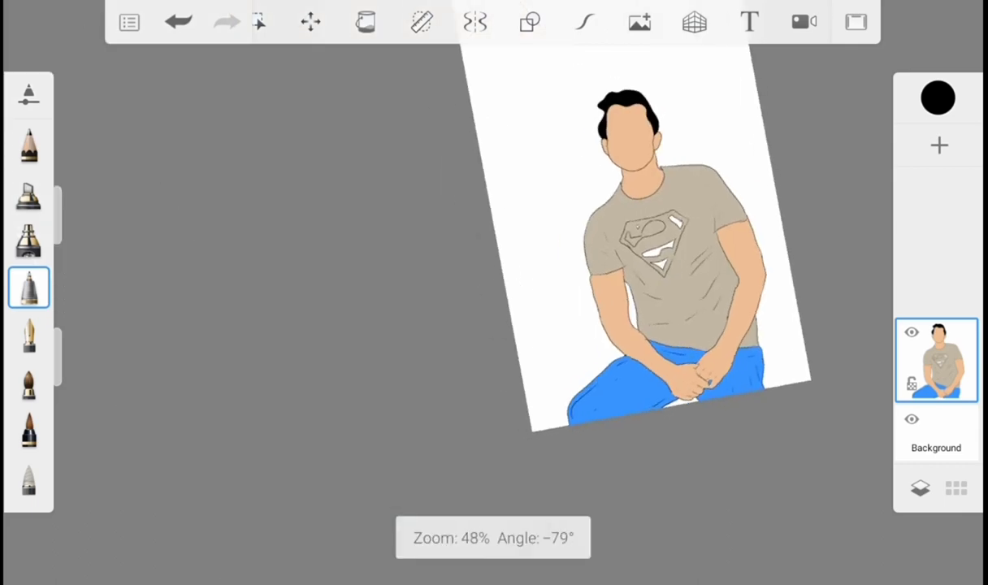
scroll(494, 292, "up", 3)
scroll(494, 292, "up", 2)
scroll(494, 293, "up", 2)
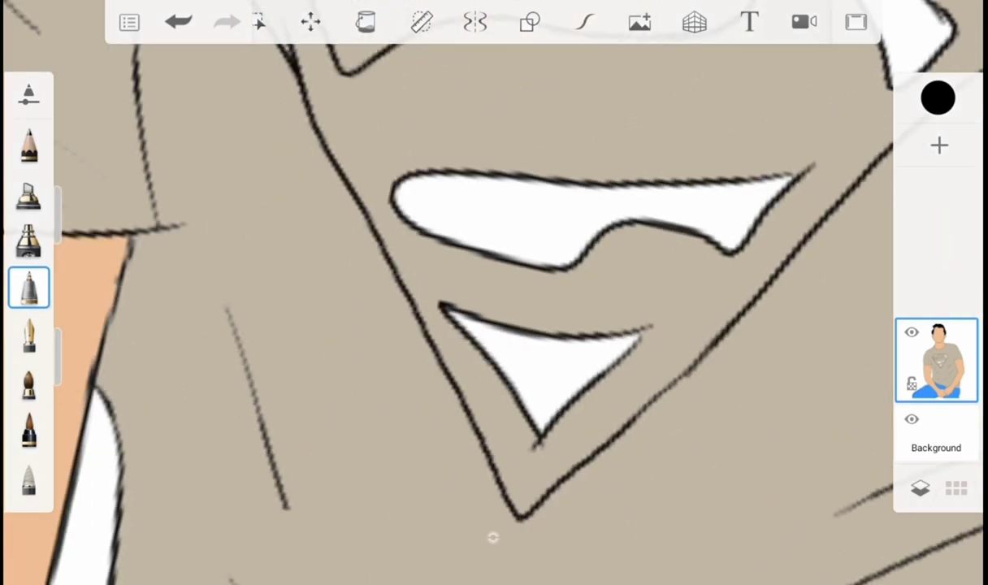
scroll(495, 293, "down", 2)
scroll(494, 292, "down", 1)
scroll(494, 293, "up", 3)
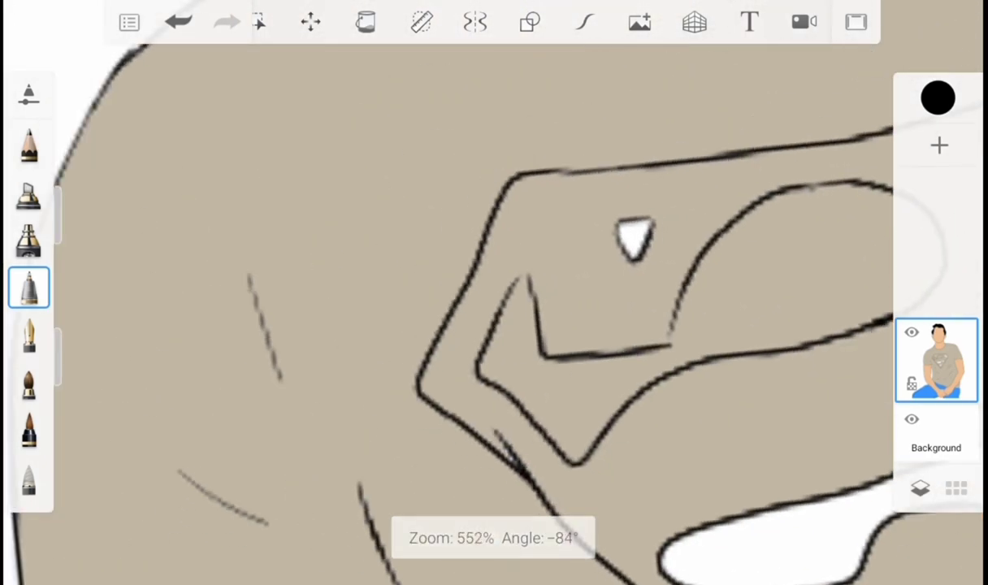
scroll(494, 293, "down", 1)
scroll(494, 293, "down", 1)
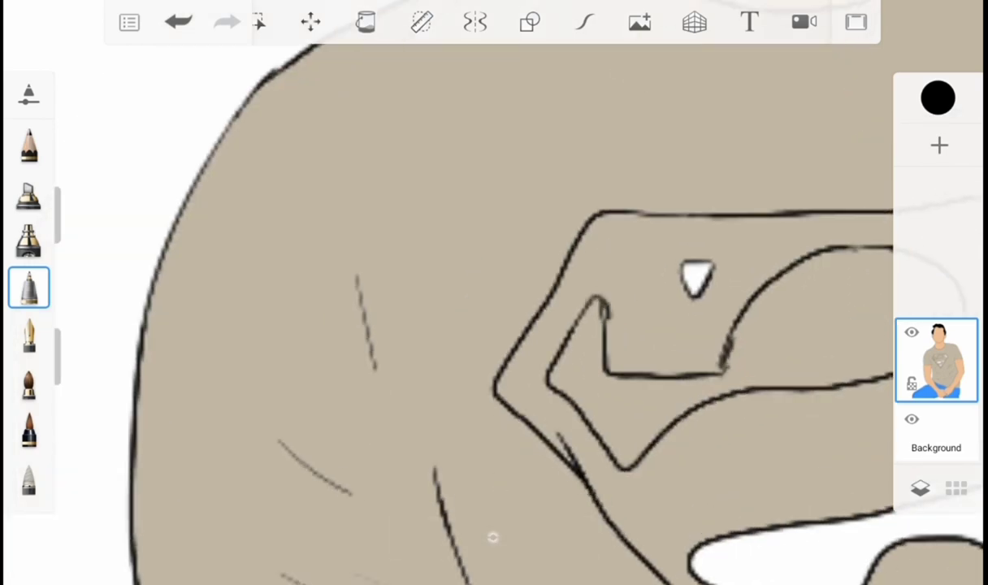
scroll(494, 293, "down", 2)
scroll(494, 292, "down", 1)
left_click(937, 98)
left_click(493, 536)
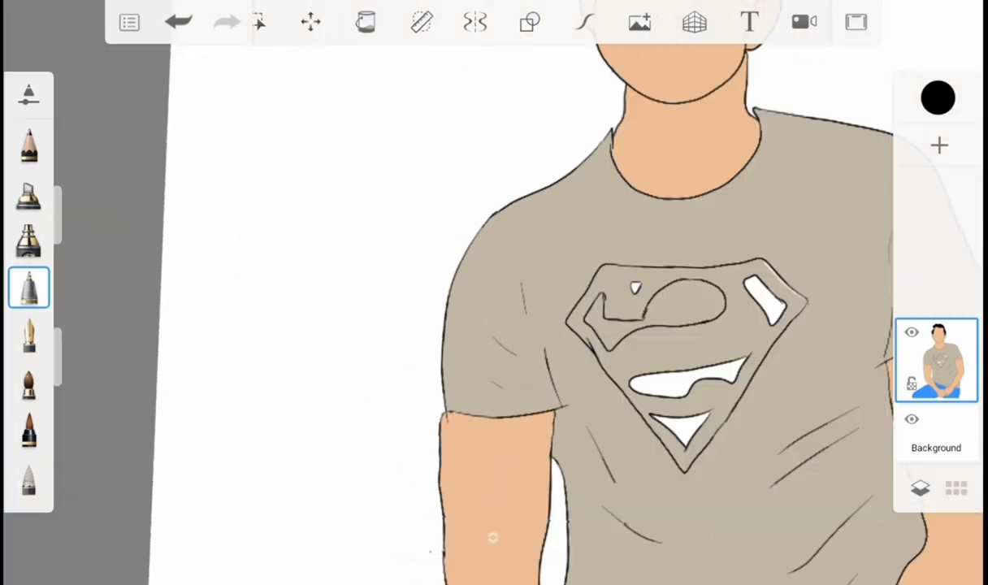
left_click(938, 98)
mouse_move(737, 413)
left_mouse_down()
mouse_move(732, 201)
mouse_move(842, 337)
left_mouse_up()
mouse_move(807, 391)
left_mouse_down()
mouse_move(794, 214)
mouse_move(769, 205)
mouse_move(802, 395)
left_mouse_up()
Fill the Superman logo shield with the light pink
left_click(938, 98)
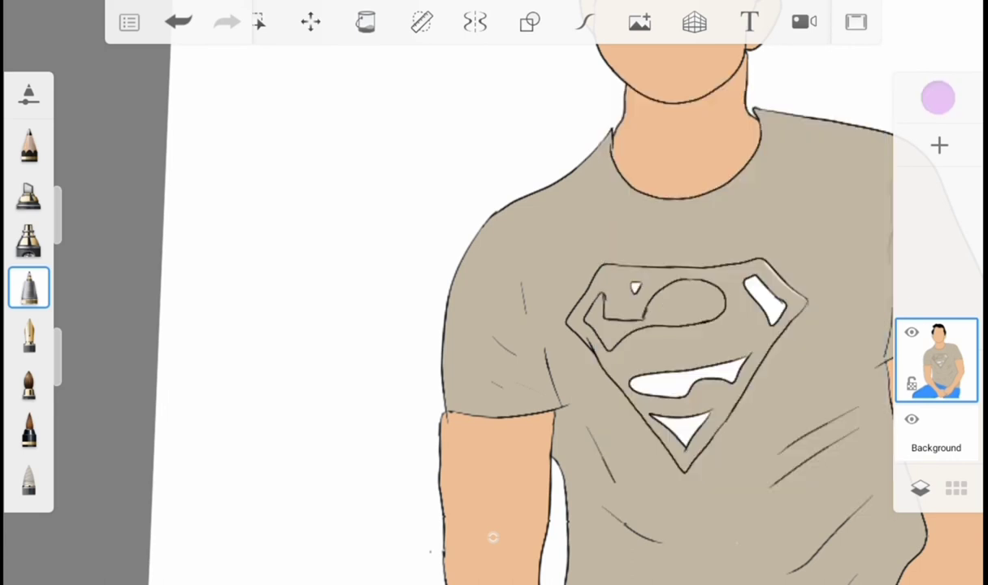
left_click(366, 22)
left_click(618, 342)
Pick a lighter red and fill the logo's inner S shapes and small white spot
left_click(938, 98)
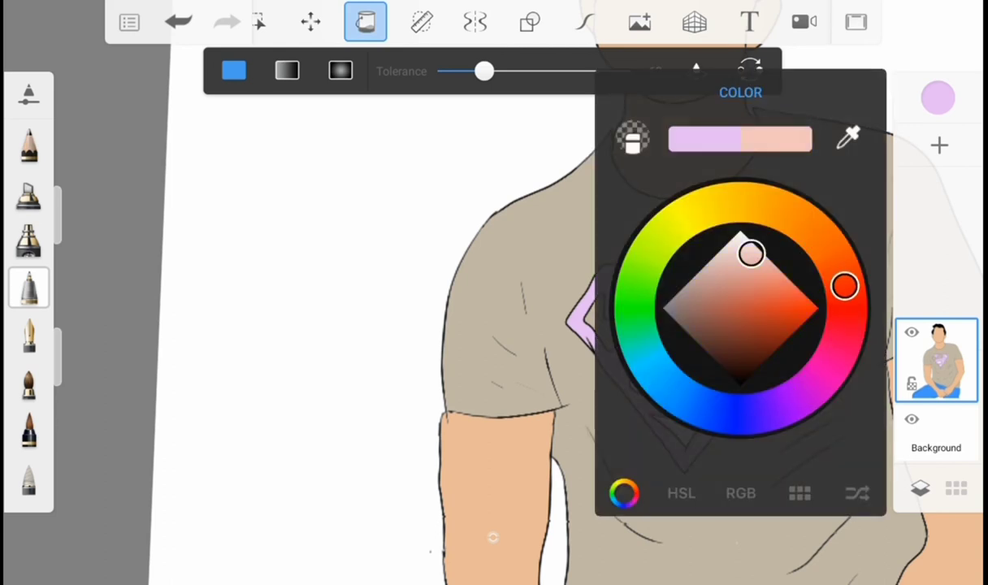
left_click_drag(817, 308, 794, 283)
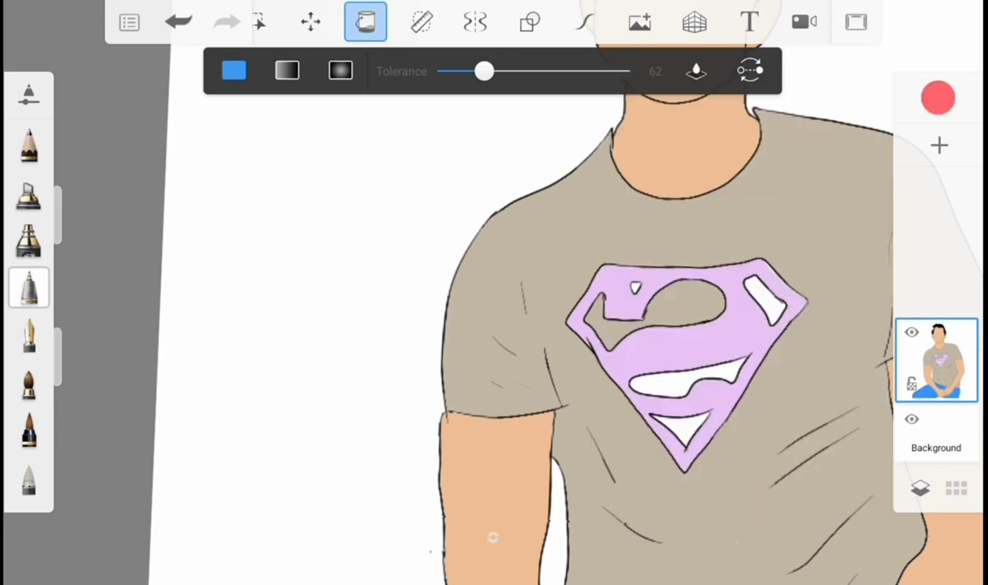
left_click(764, 301)
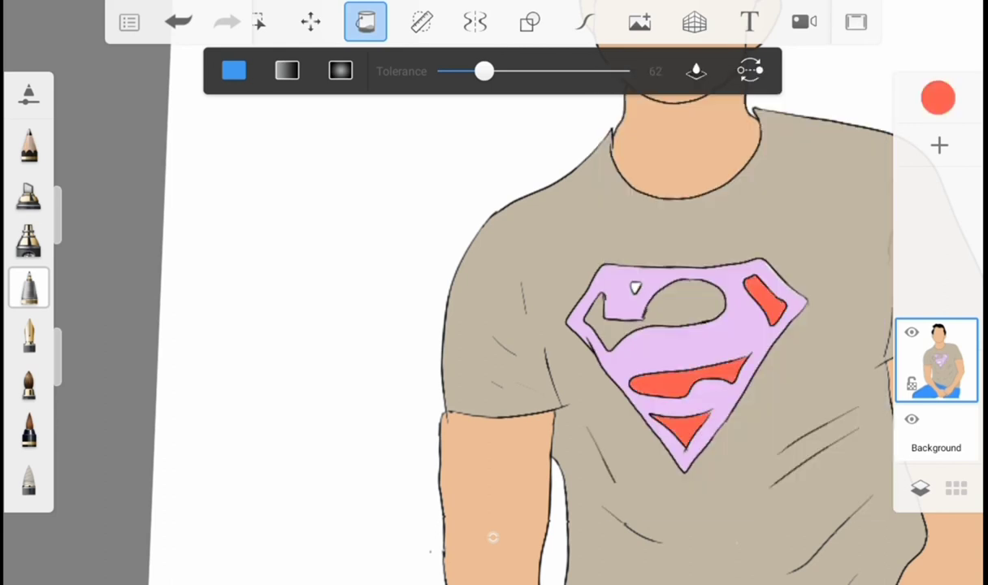
scroll(650, 325, "up", 3)
left_click(705, 330)
scroll(650, 325, "down", 5)
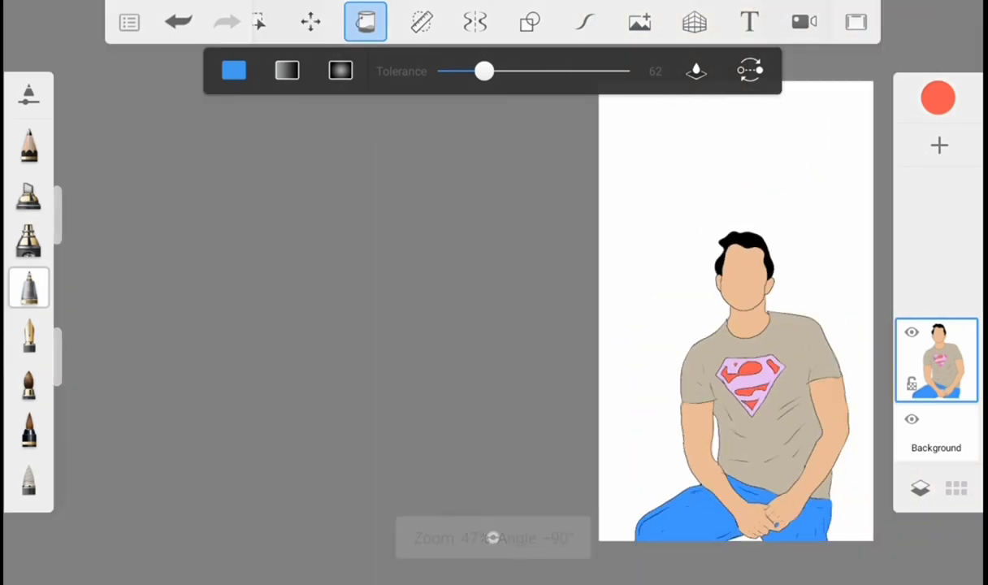
left_click(938, 97)
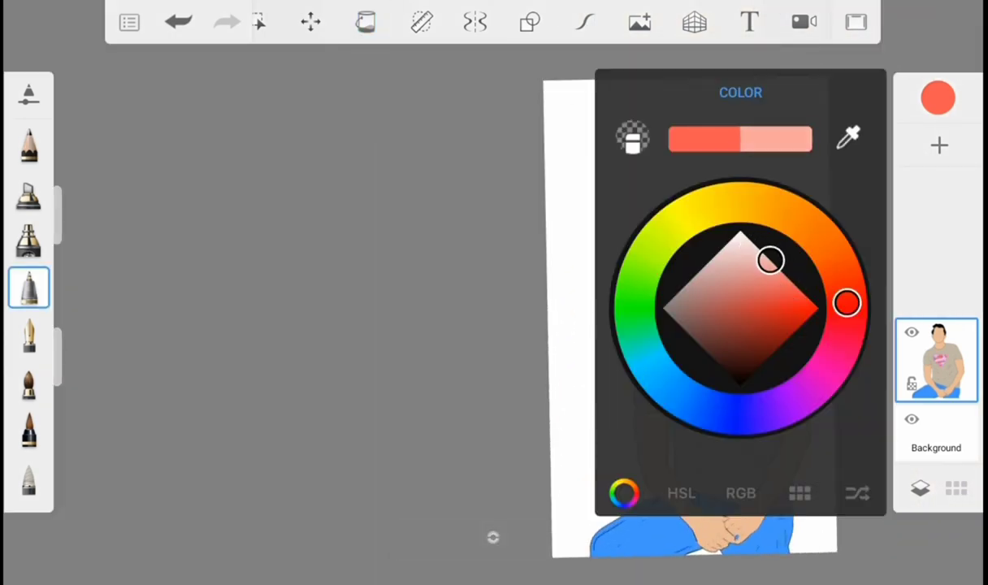
Adjust the colour wheel hue through orange and blue-violet to settle on pink
mouse_move(828, 248)
left_mouse_down()
mouse_move(794, 216)
mouse_move(637, 281)
mouse_move(671, 388)
mouse_move(846, 319)
mouse_move(754, 412)
mouse_move(713, 410)
left_mouse_up()
left_click_drag(772, 262, 807, 311)
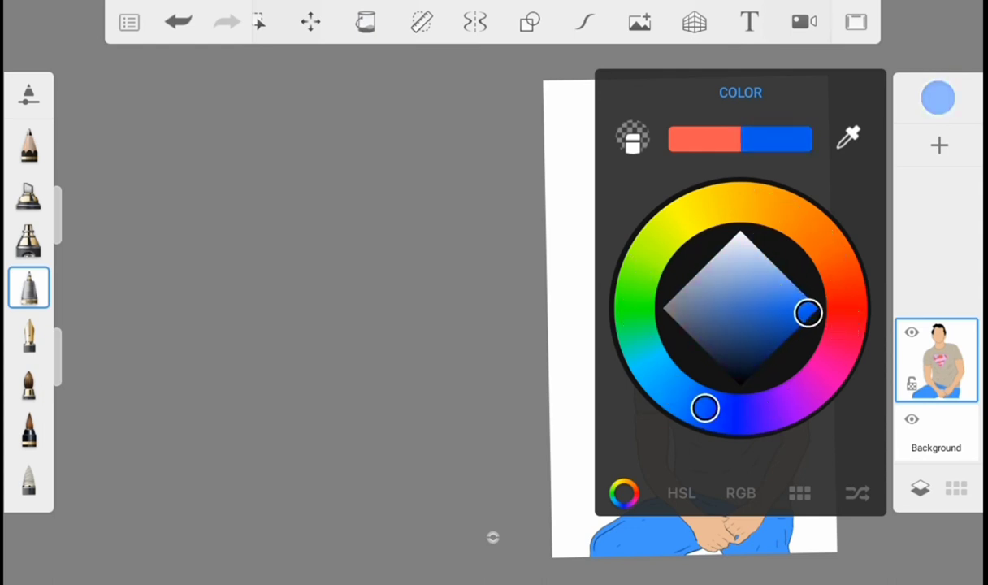
mouse_move(703, 408)
left_mouse_down()
mouse_move(767, 411)
mouse_move(816, 382)
left_mouse_up()
left_click(325, 285)
Fill the white background pink, dismissing memory warnings and undoing the accidental shirt fill
left_click(365, 22)
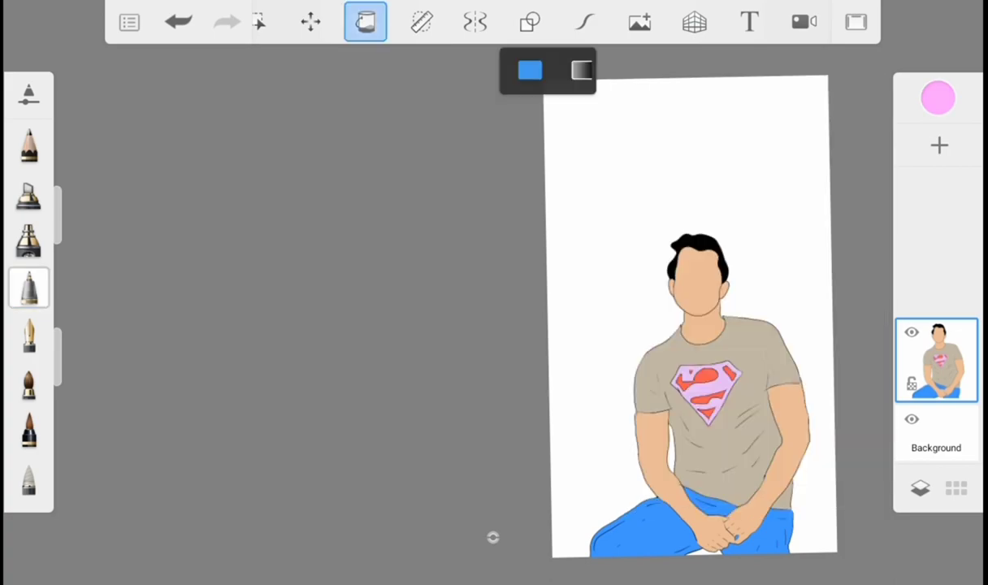
left_click(601, 203)
left_click(731, 438)
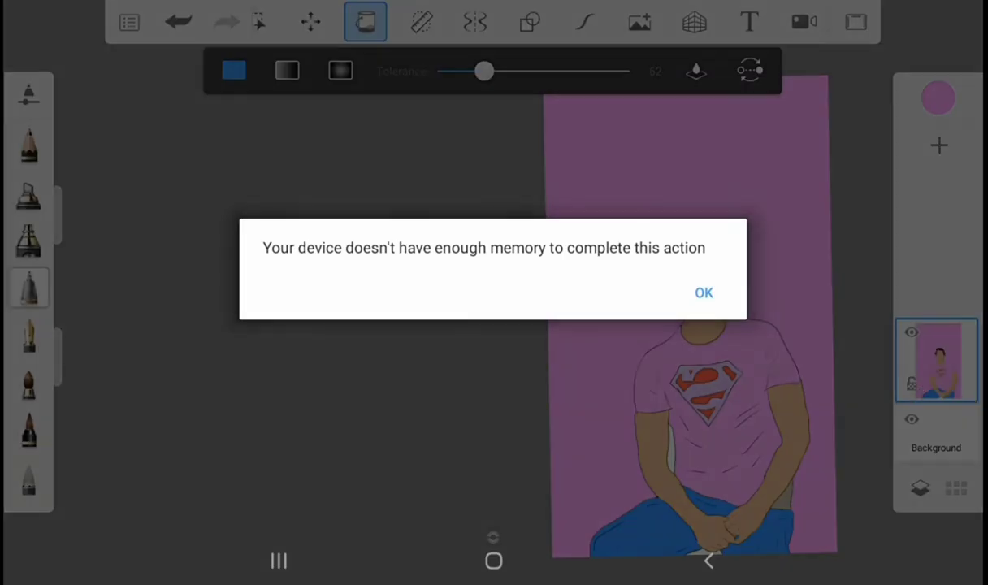
left_click(704, 293)
scroll(650, 325, "up", 3)
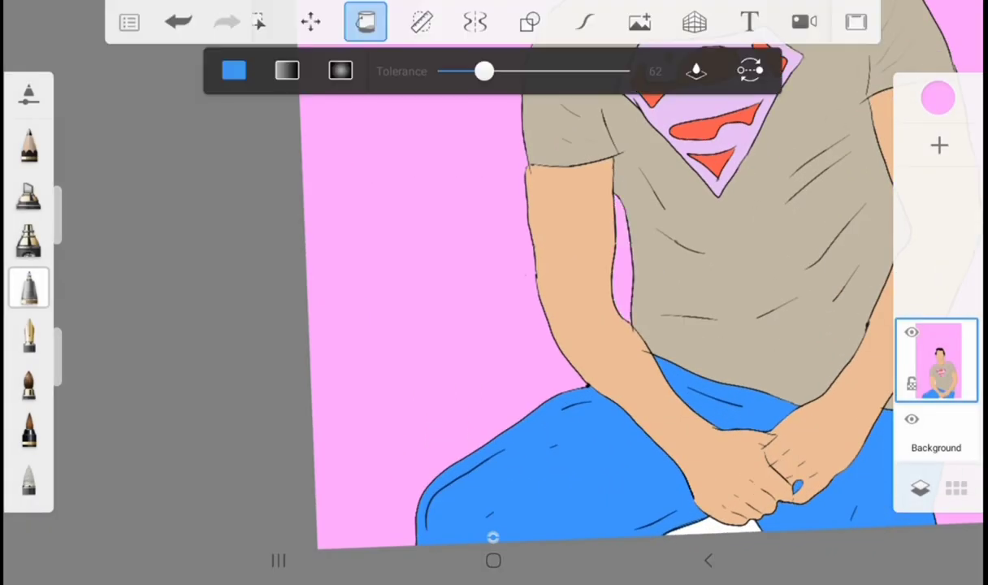
left_click(691, 243)
left_click(704, 293)
left_click(178, 22)
scroll(569, 285, "up", 5)
scroll(488, 284, "down", 5)
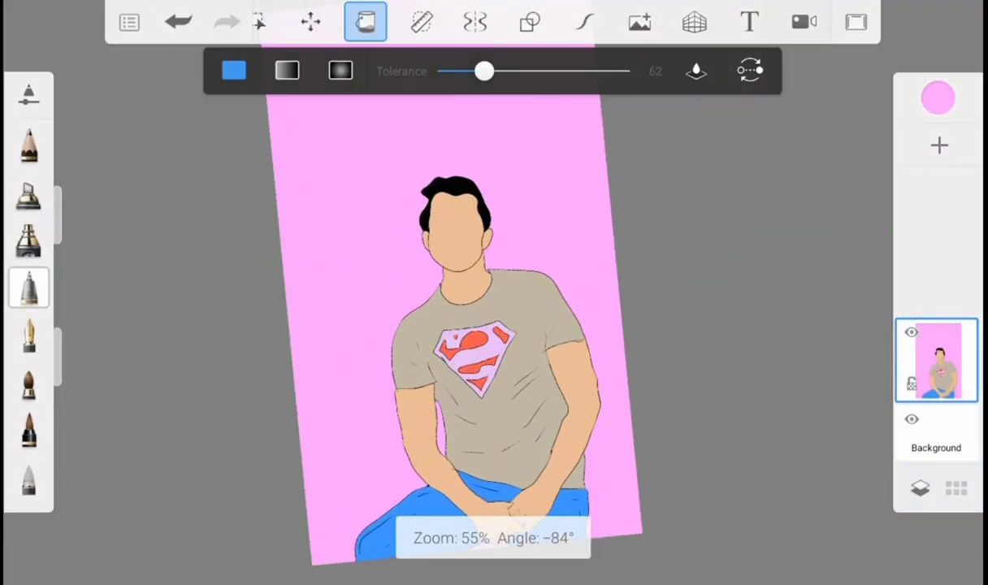
scroll(496, 317, "up", 3)
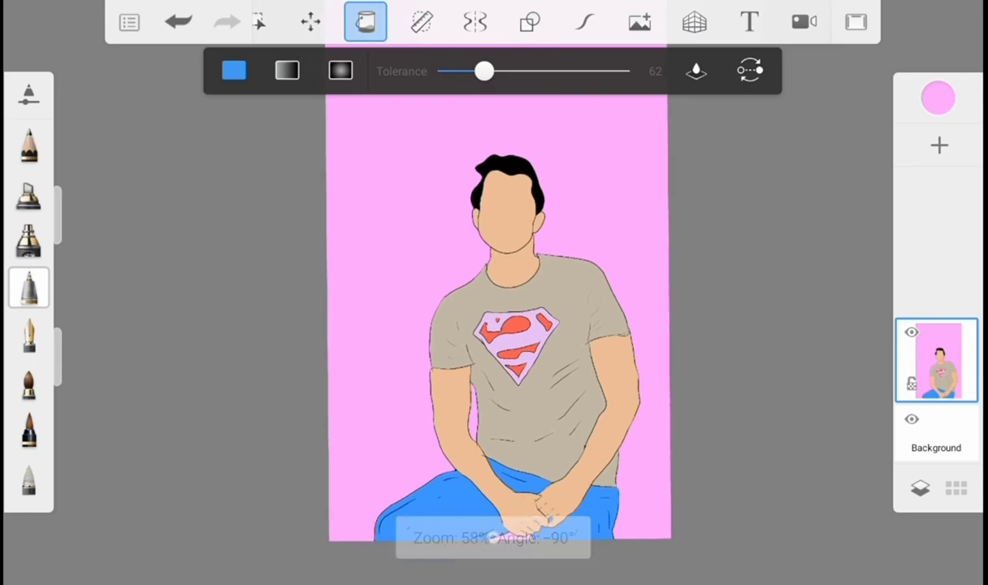